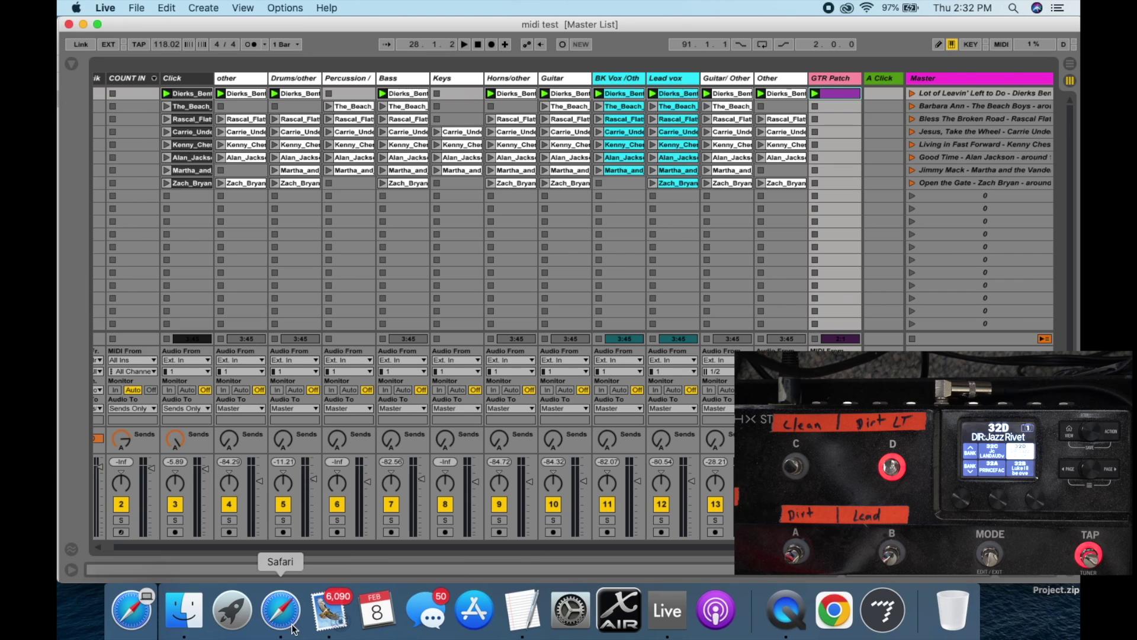
- Switch to Safari and examine the Max 7 download page and Ableton's Max for Live page with its community devices
click(286, 616)
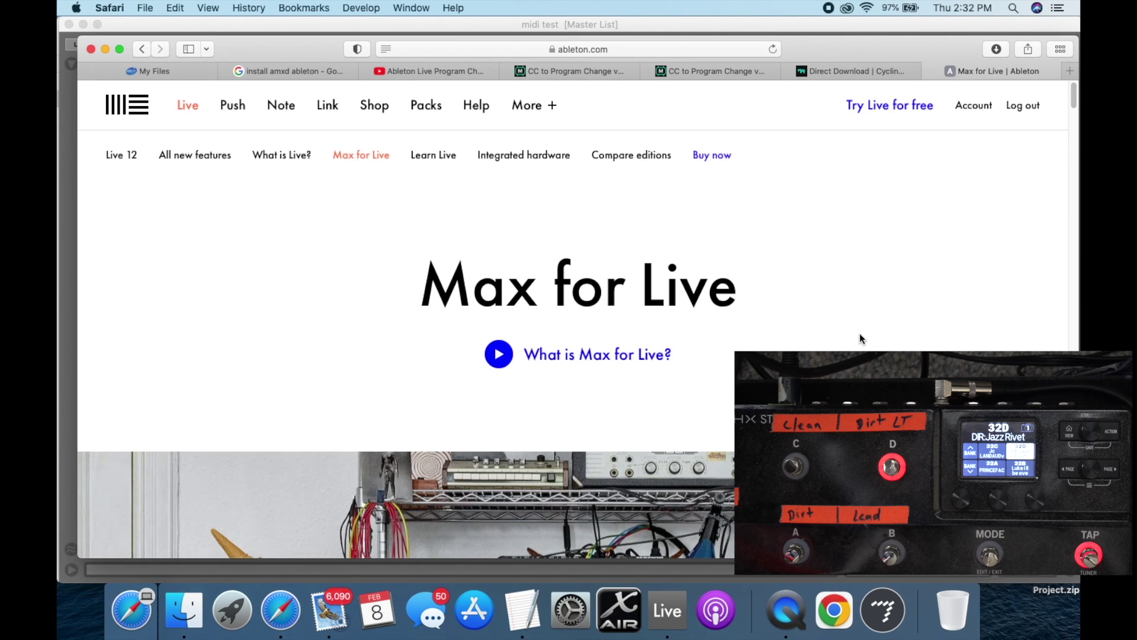
click(839, 70)
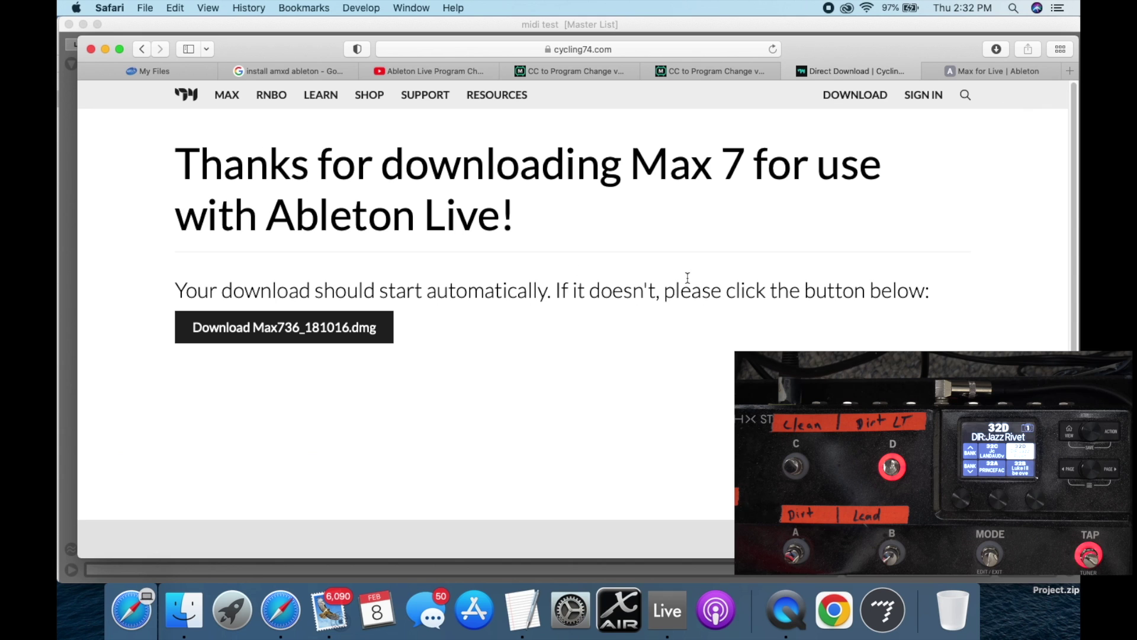
click(978, 72)
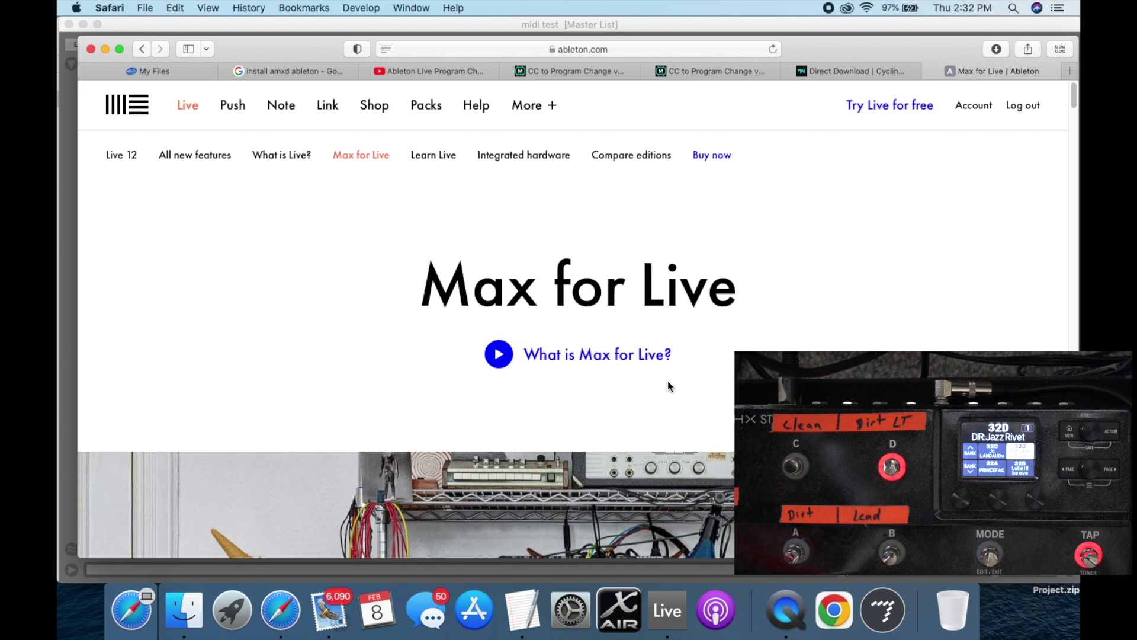
scroll(696, 308, down, 15)
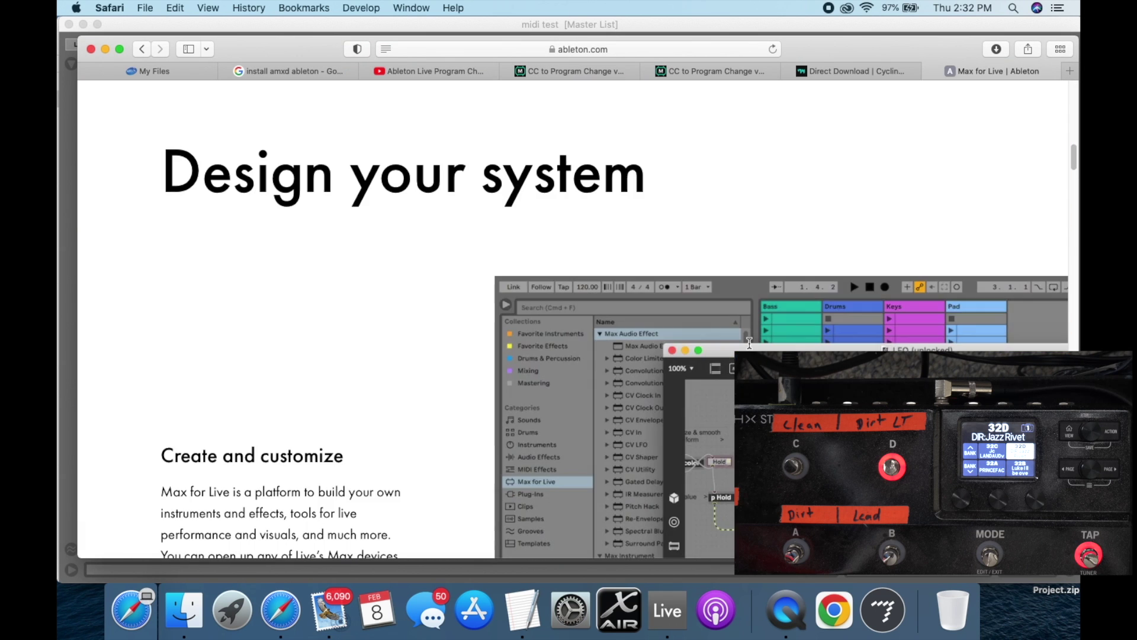
scroll(698, 342, down, 15)
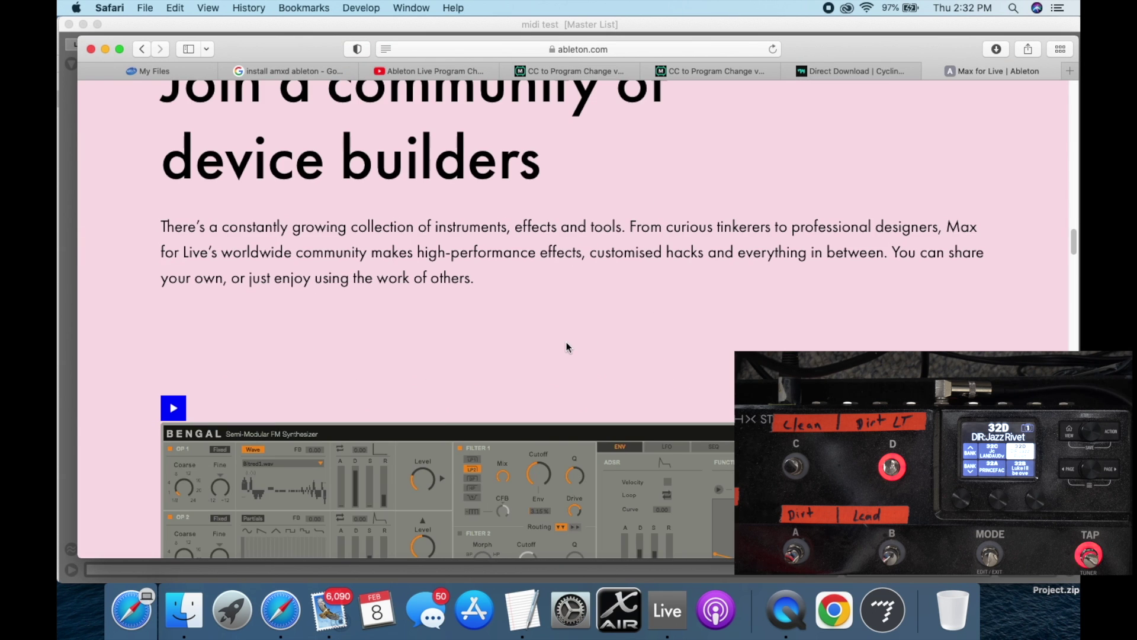
scroll(567, 345, down, 6)
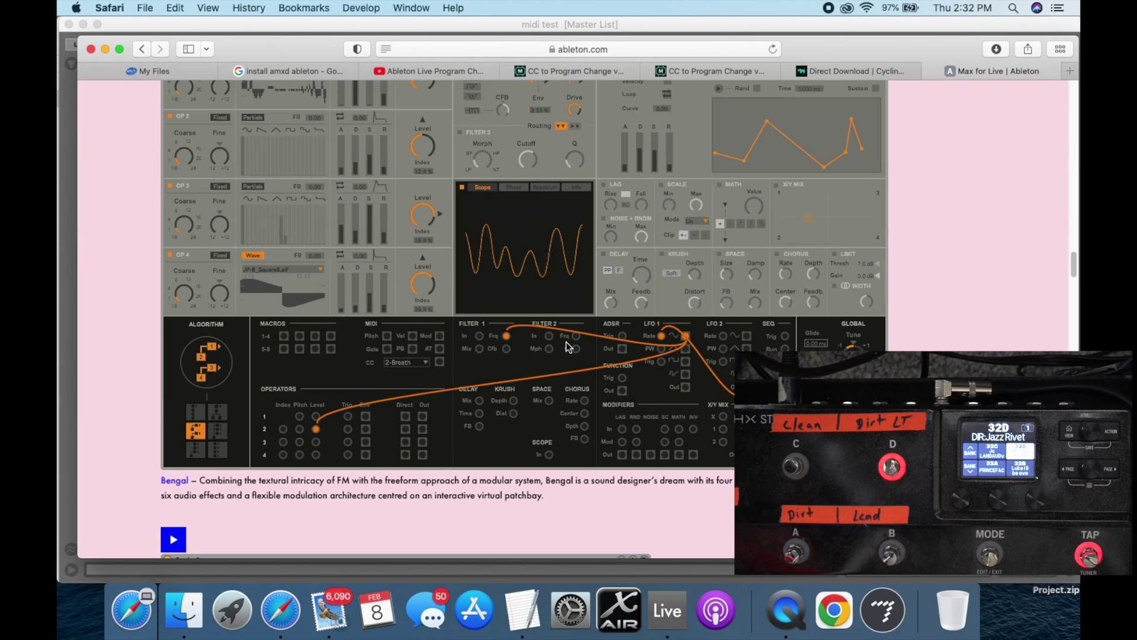
click(892, 616)
scroll(692, 370, up, 5)
scroll(692, 370, down, 15)
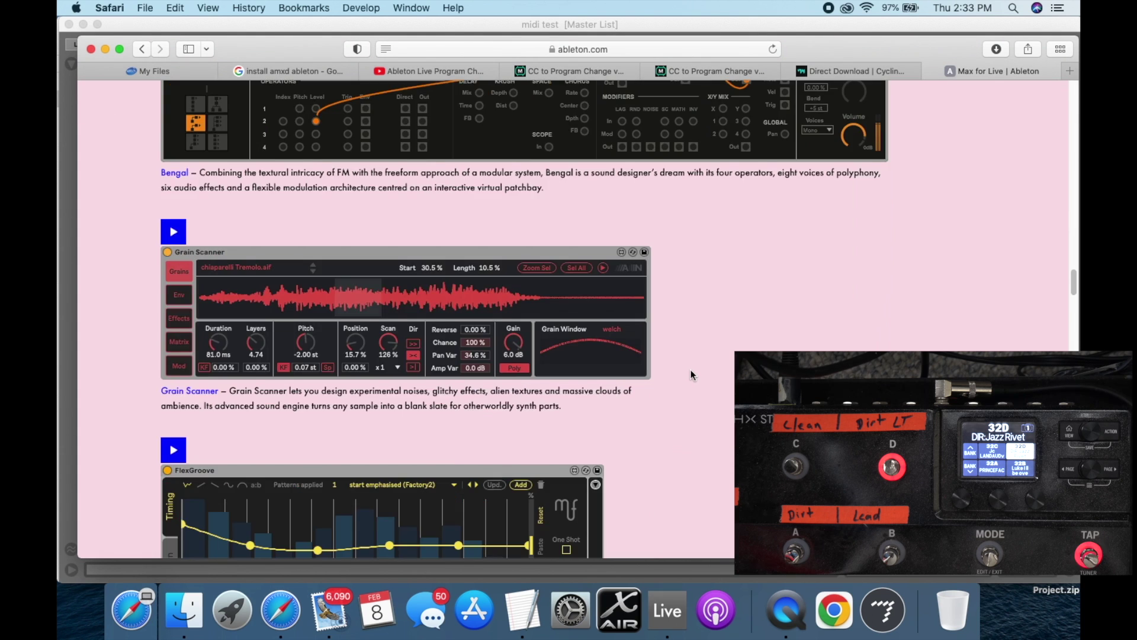
scroll(691, 373, down, 3)
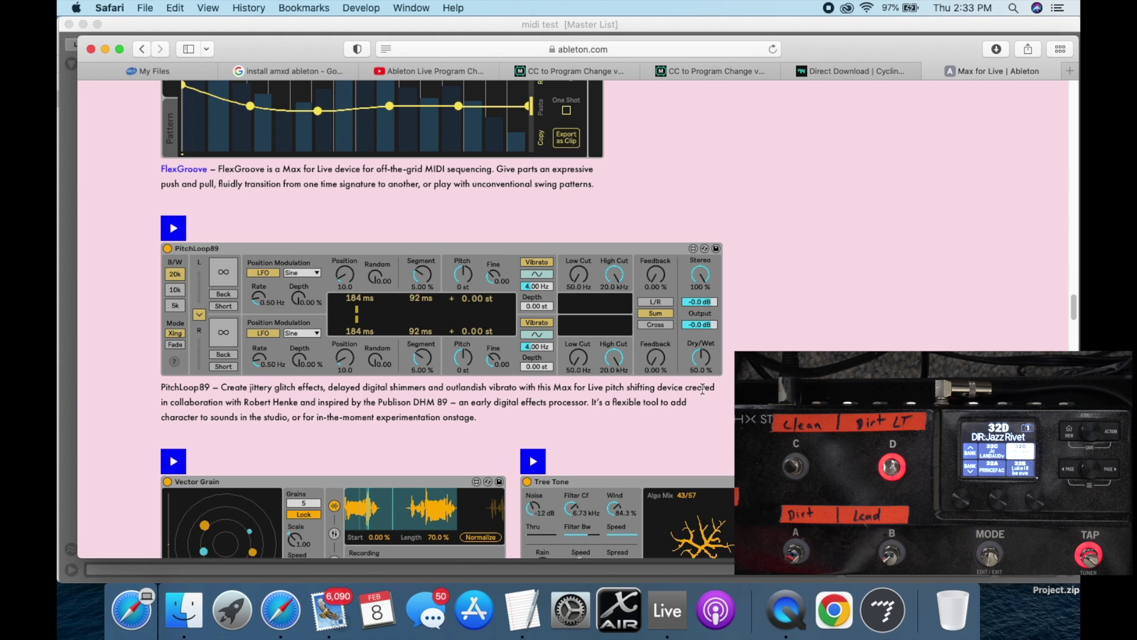
scroll(697, 379, down, 4)
scroll(702, 383, down, 2)
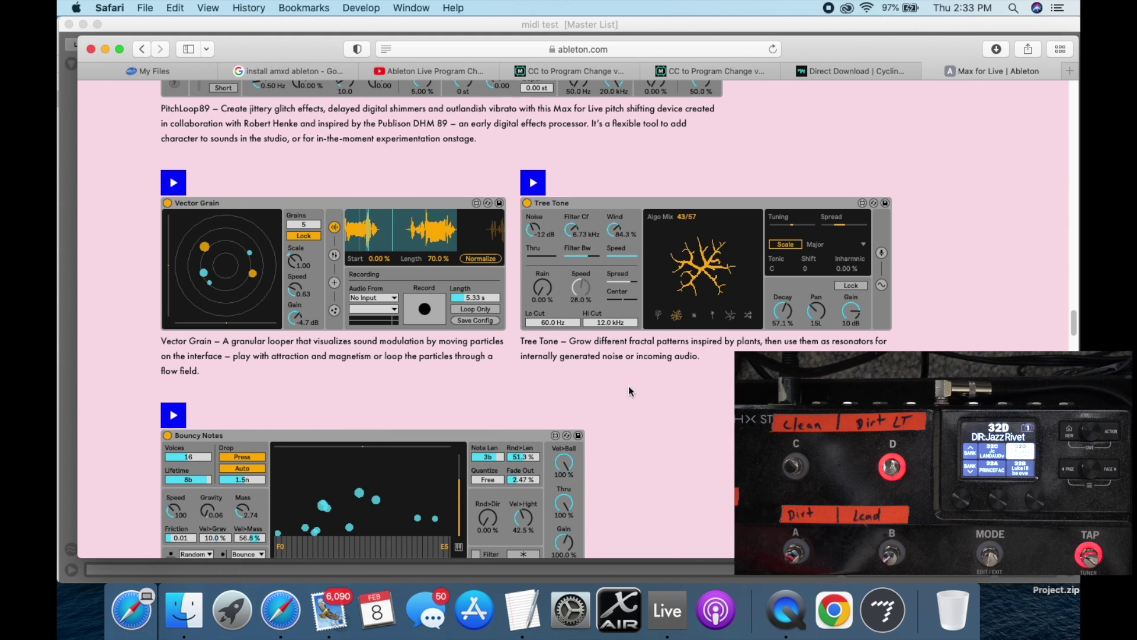
scroll(653, 396, up, 15)
scroll(652, 409, up, 10)
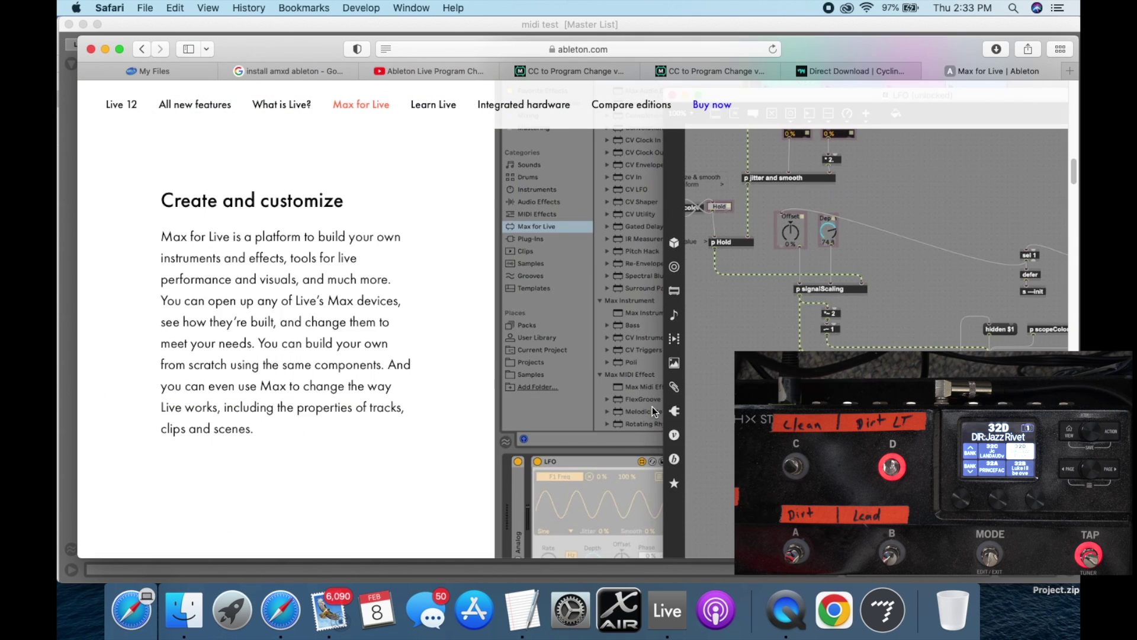
scroll(655, 403, down, 9)
scroll(405, 377, up, 5)
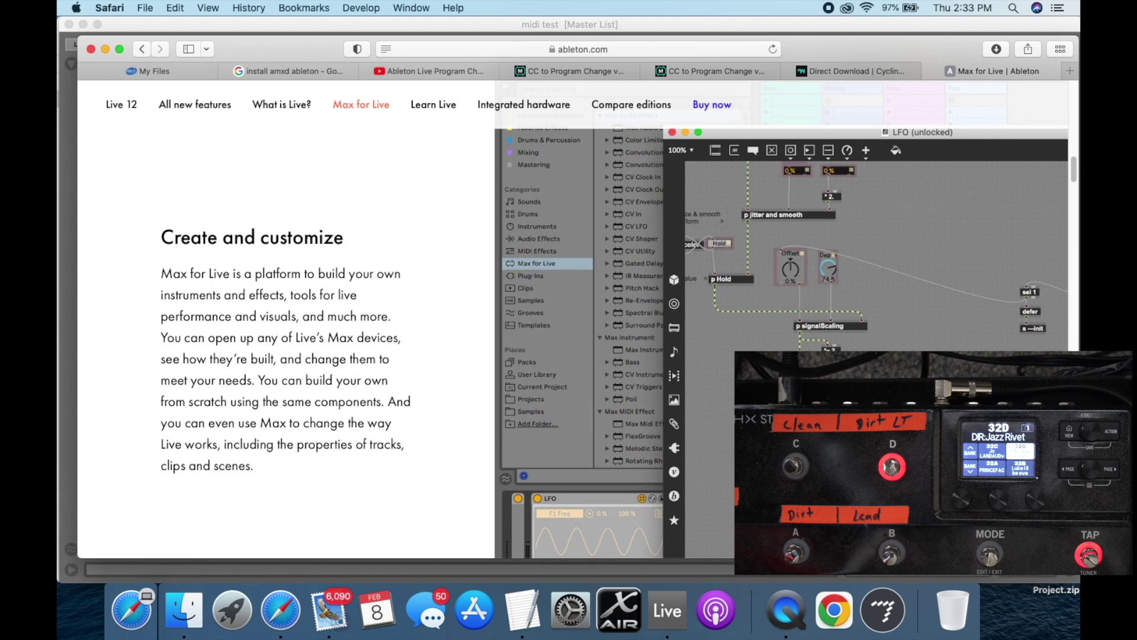
scroll(827, 269, up, 5)
- Review the open Max 7 download, CC to Program Change device and Max for Live pages, ending on the Max 7 download
click(838, 73)
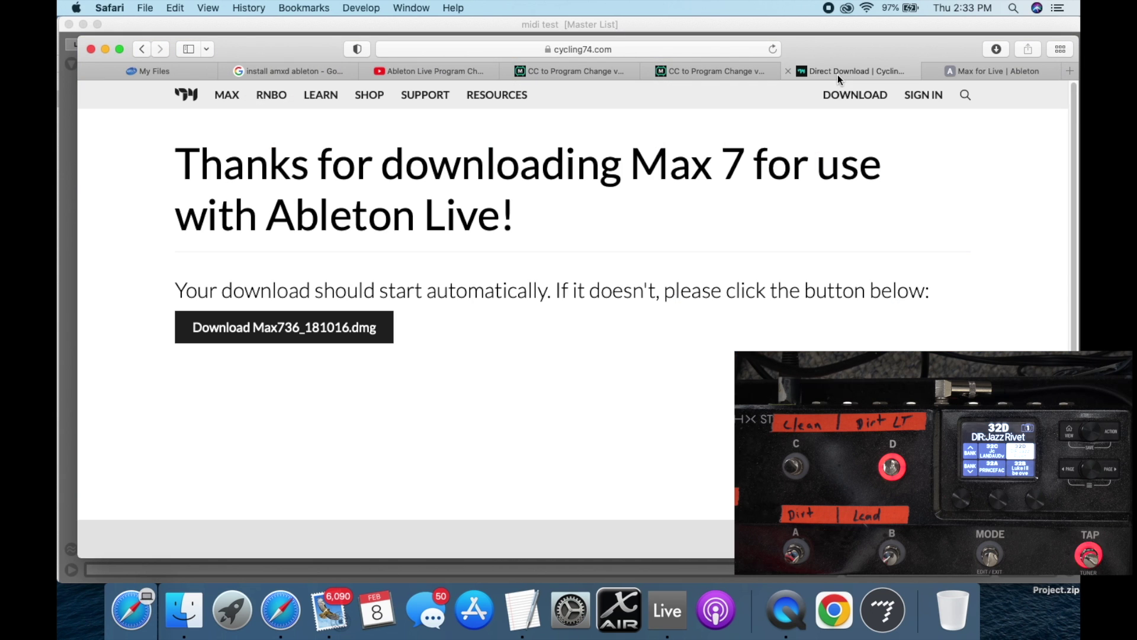
click(702, 75)
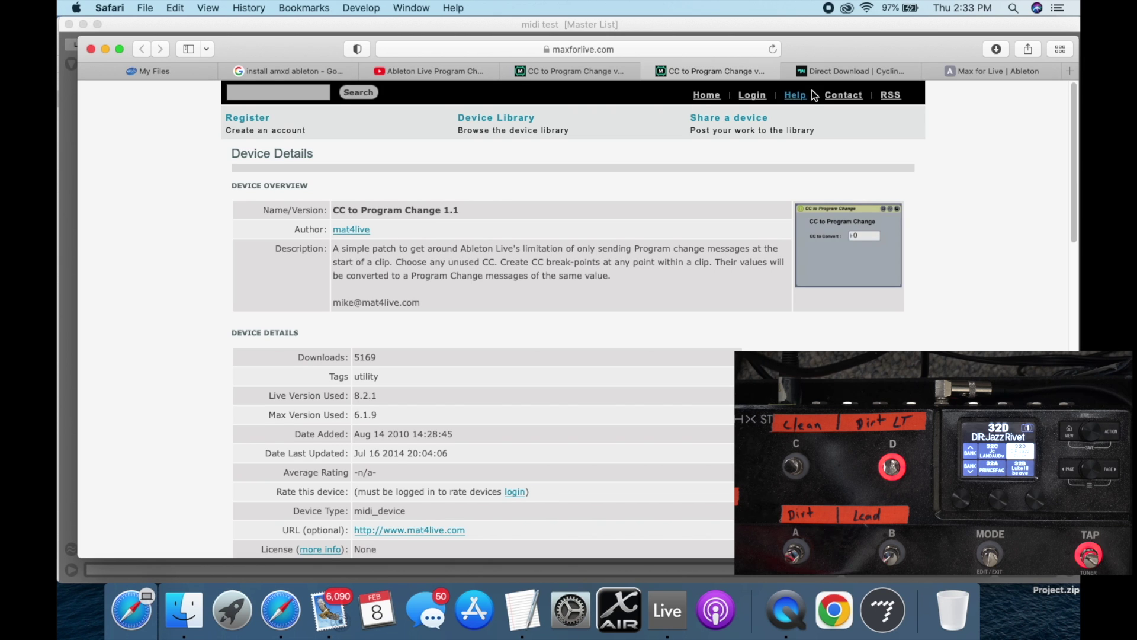
click(980, 72)
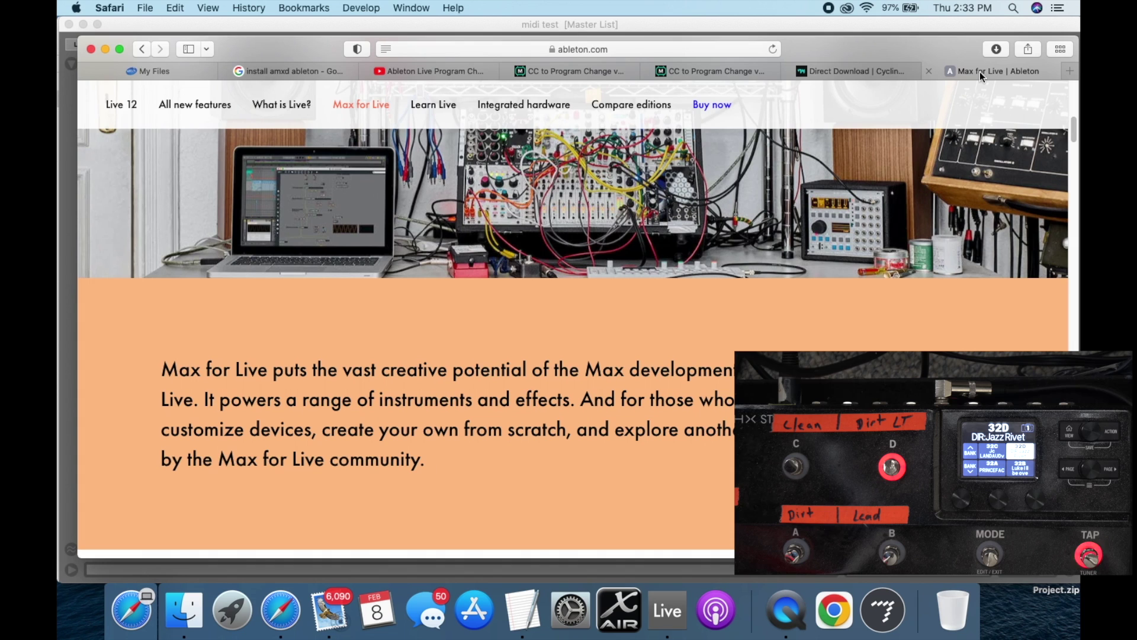
click(845, 70)
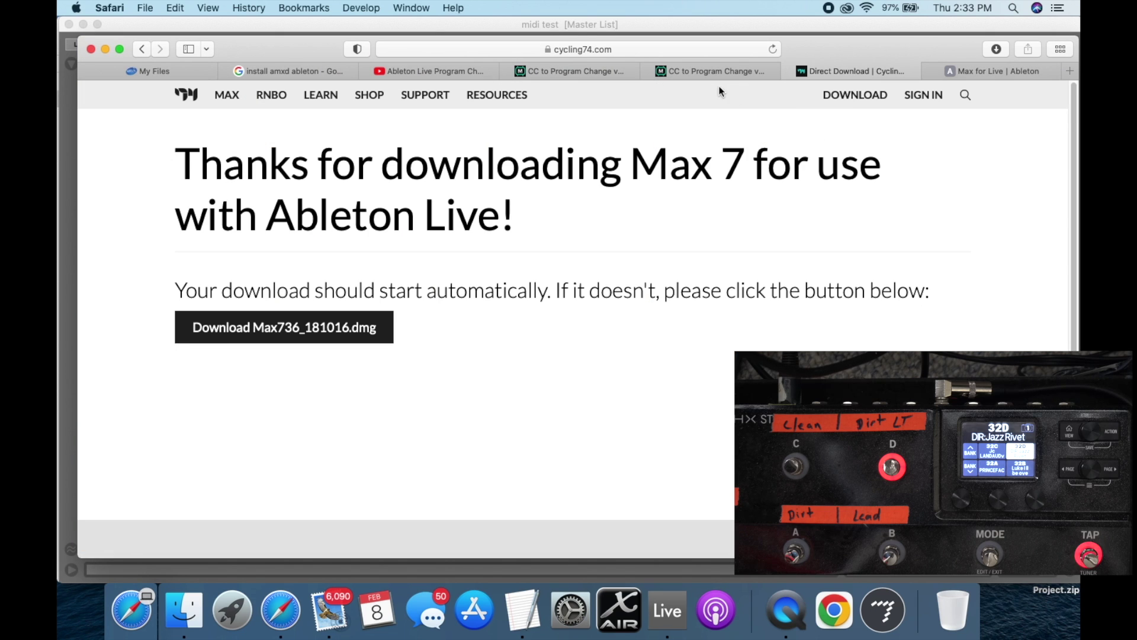
click(722, 70)
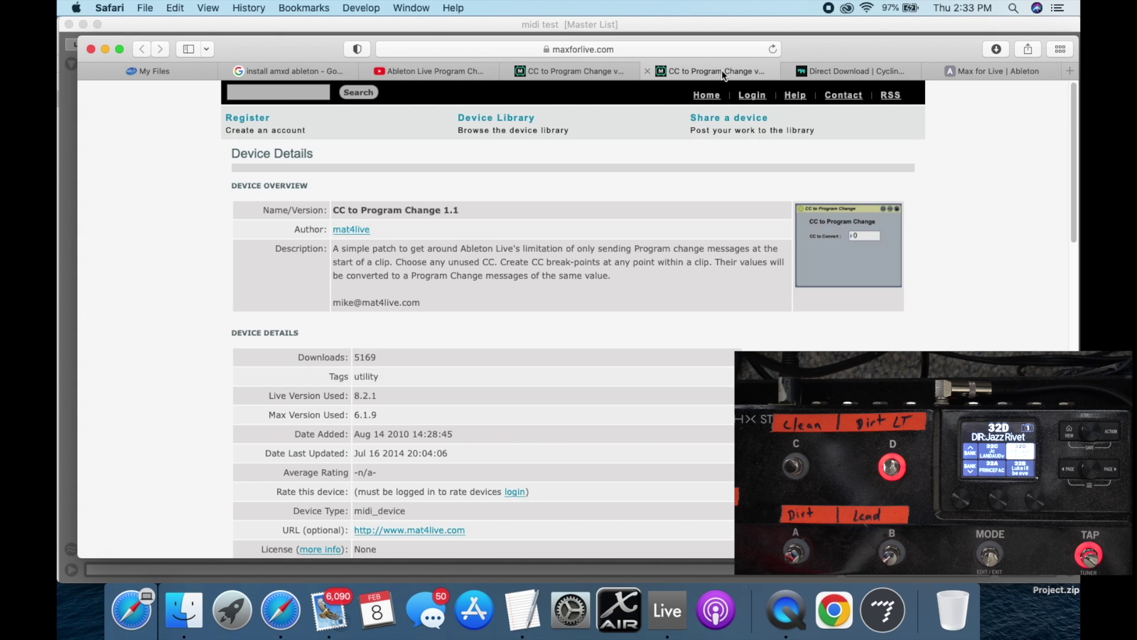
click(850, 71)
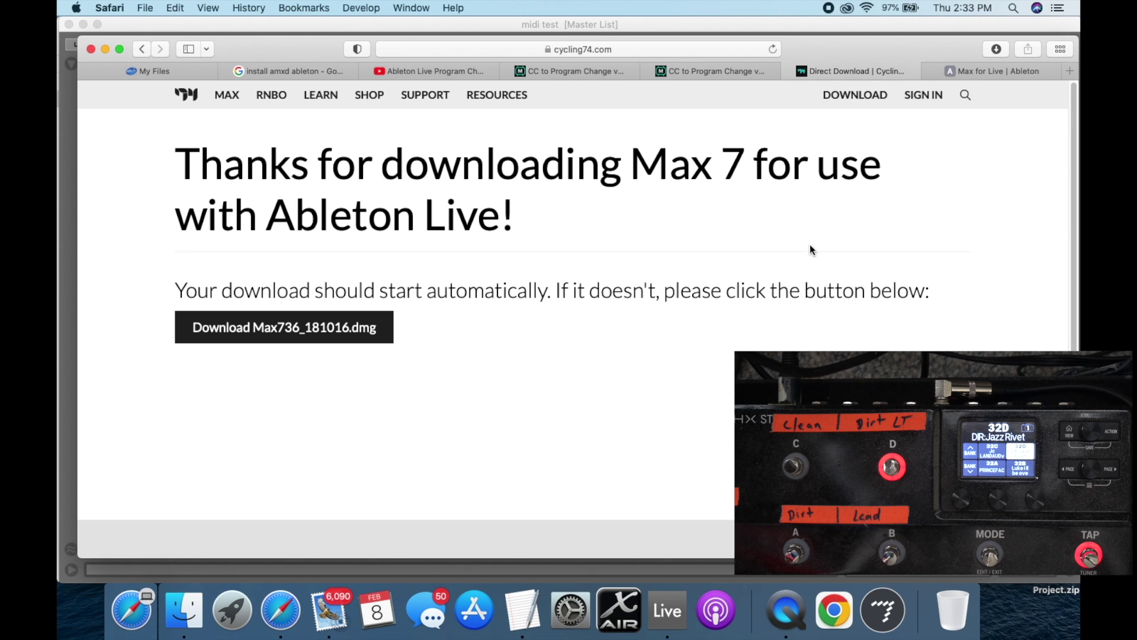
- Look for the Max application among the installed apps by searching for "m", and return to the browser
click(232, 610)
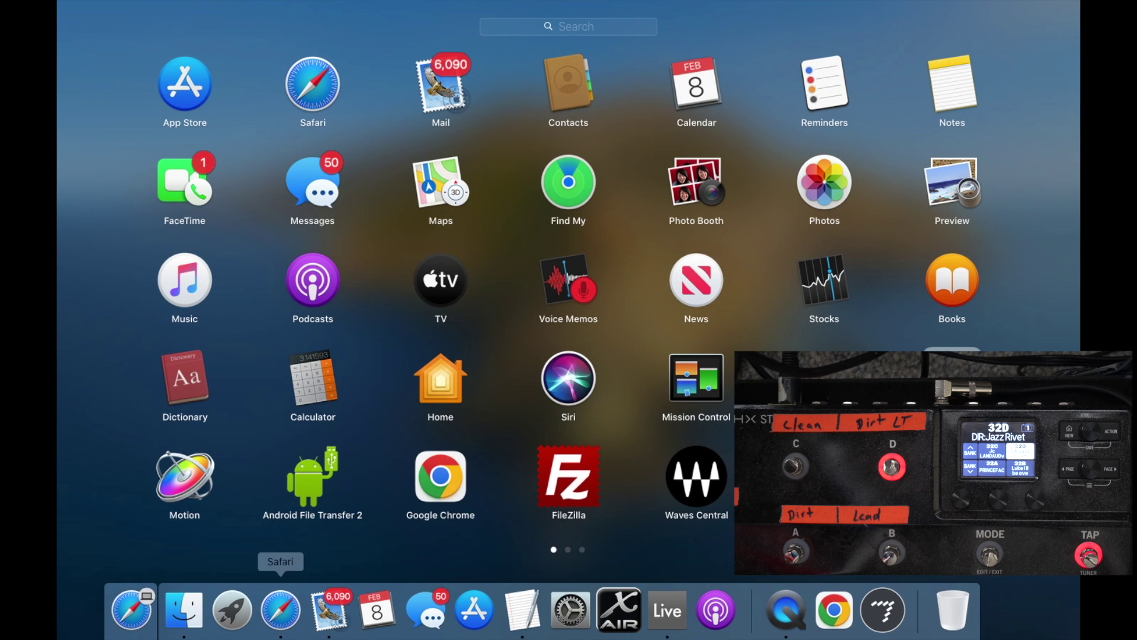
click(582, 549)
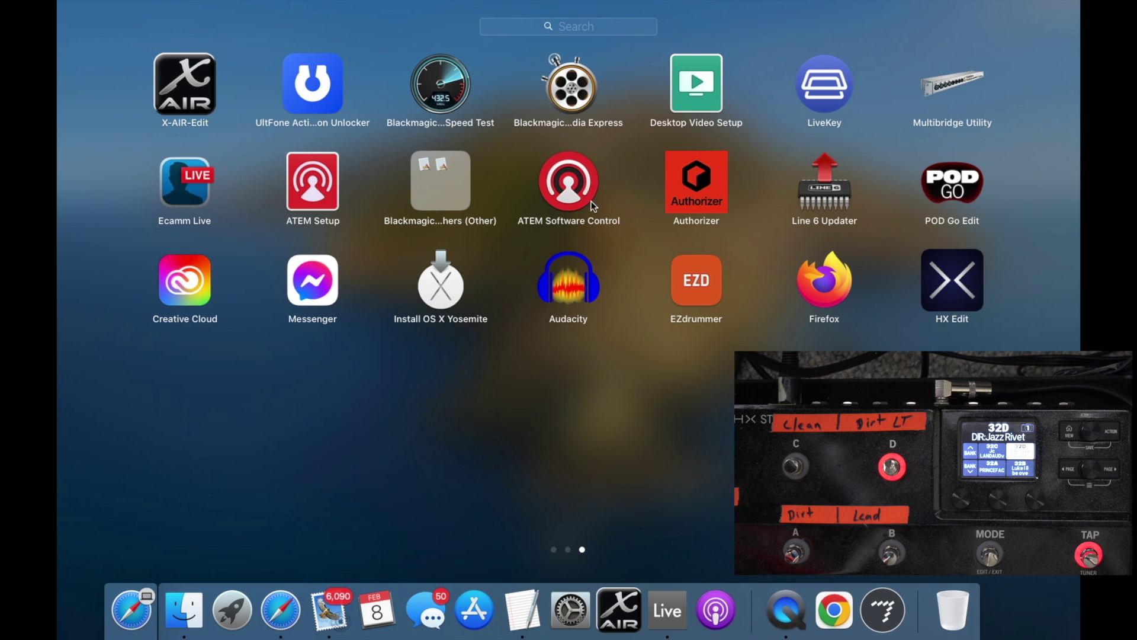
click(596, 29)
text(m)
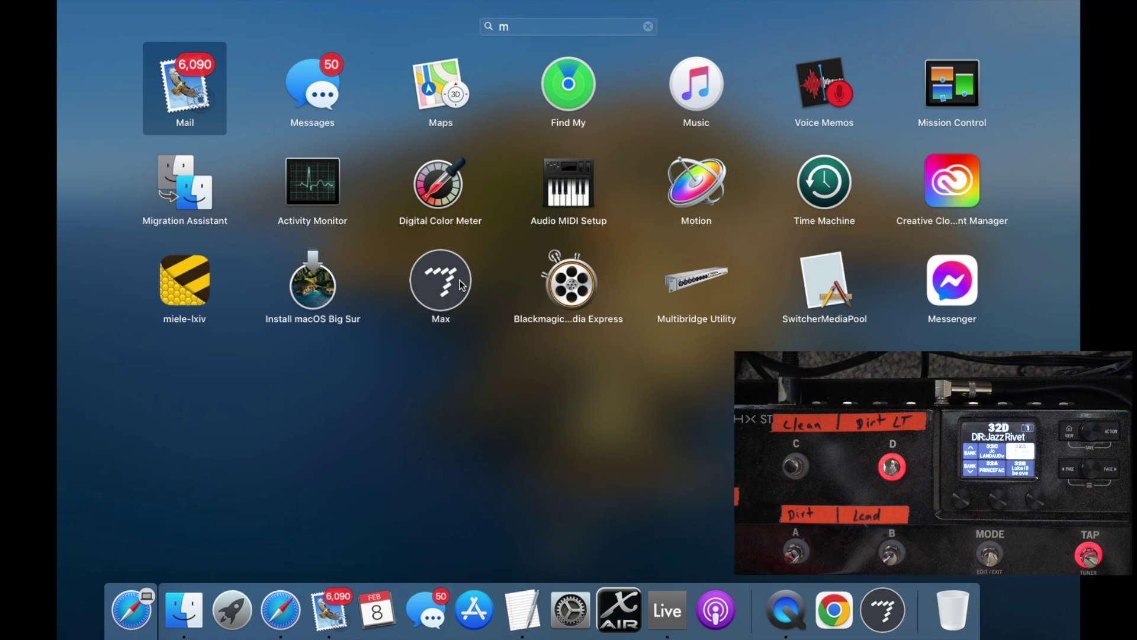
click(651, 25)
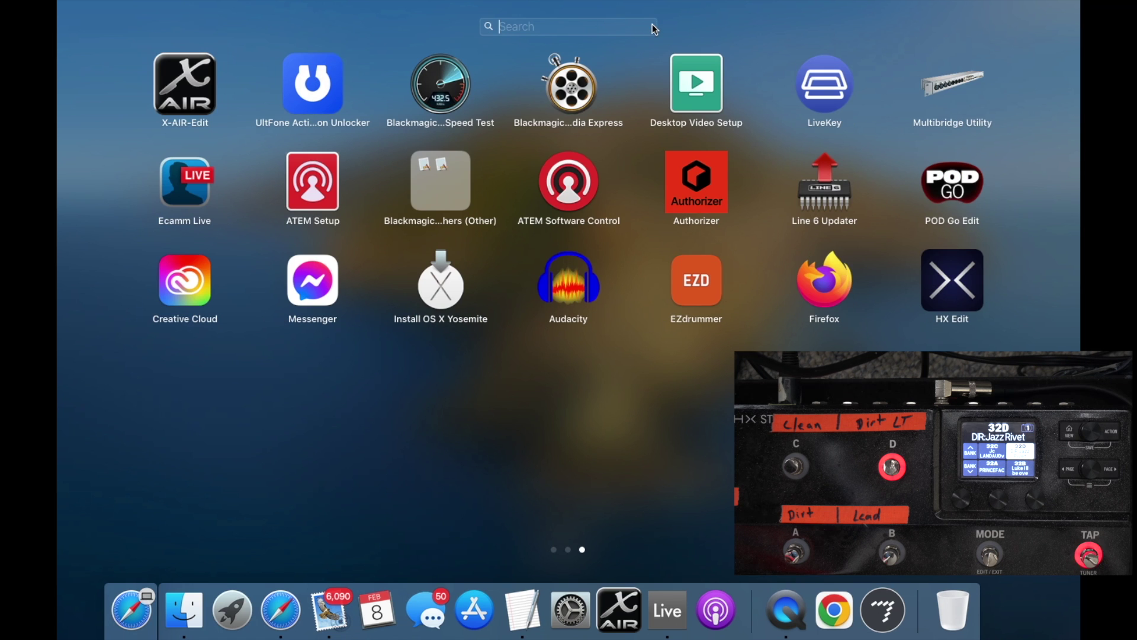
click(585, 471)
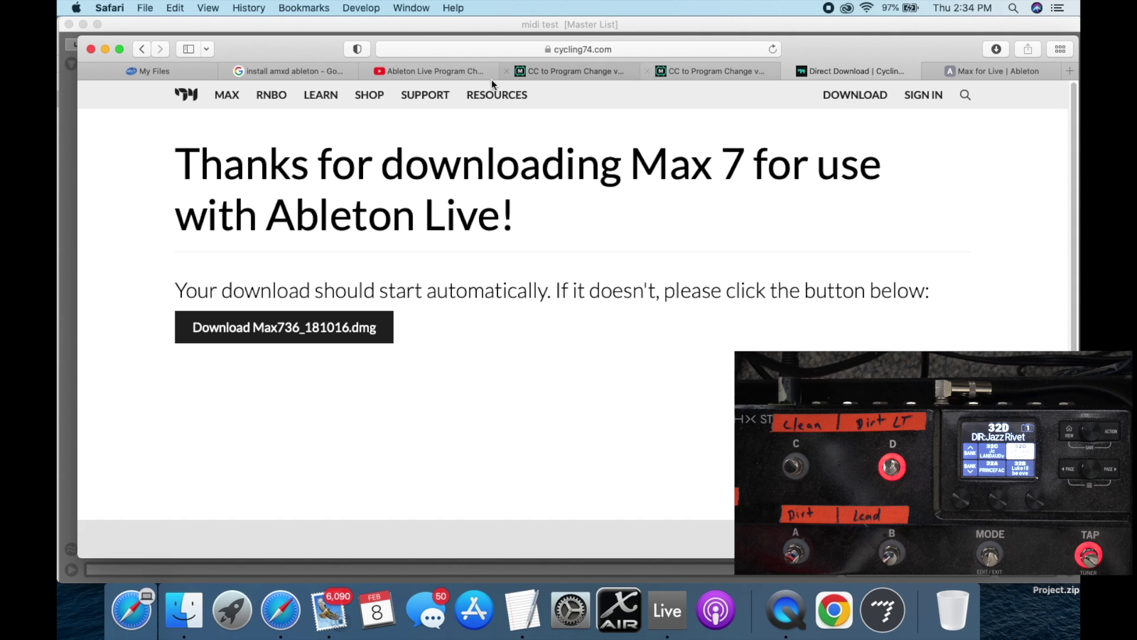
- Download the device file CC to Program Change.amxd from the CC to Program Change 1.1 page on maxforlive.com
click(713, 70)
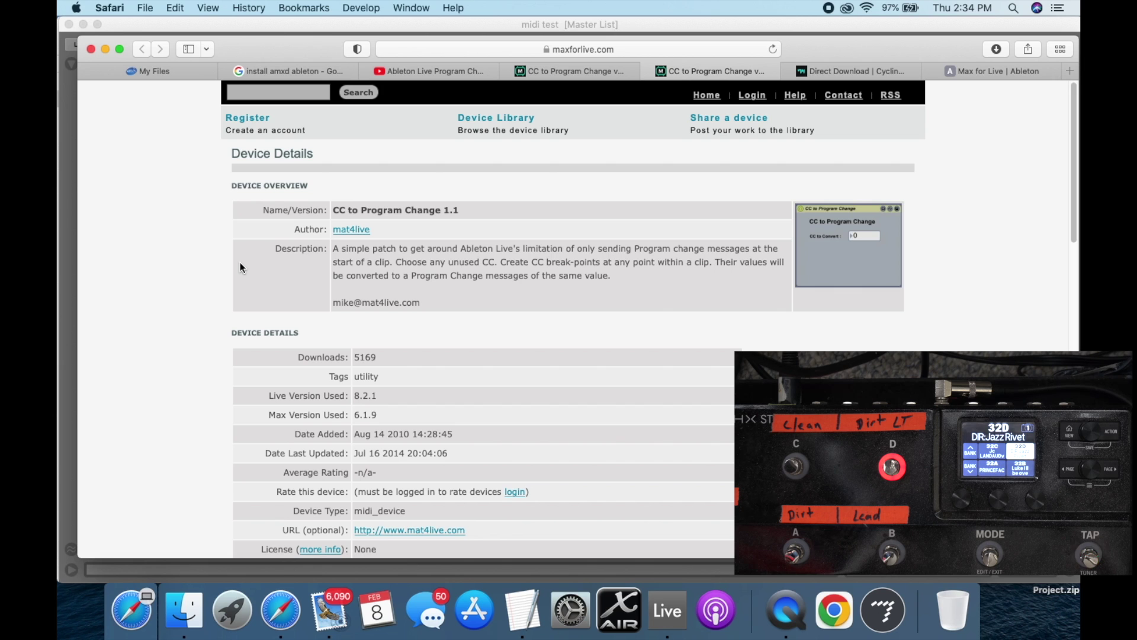
scroll(237, 267, down, 6)
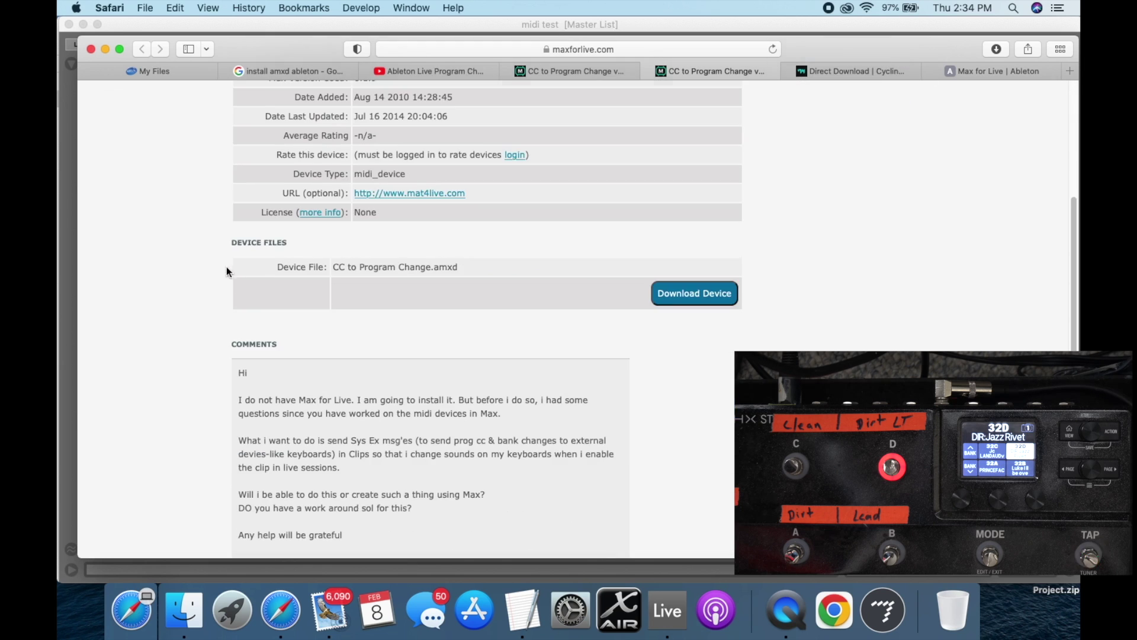
click(706, 297)
scroll(863, 309, down, 1)
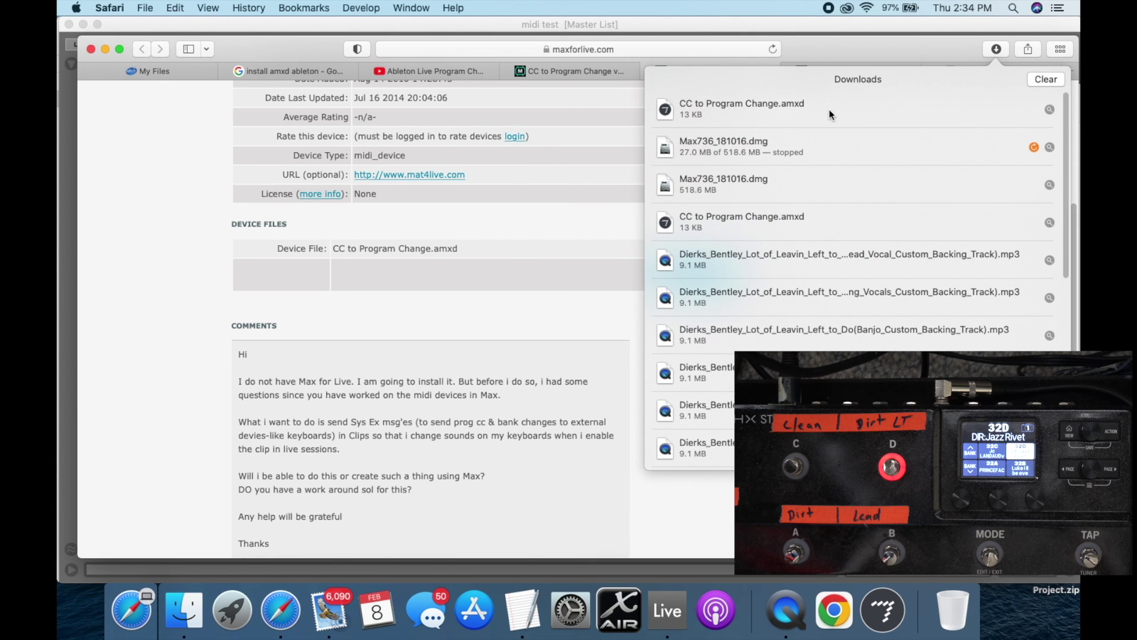
- Reveal the downloaded CC to Program Change.amxd in Finder and place it in the Music folder
right_click(880, 110)
click(903, 129)
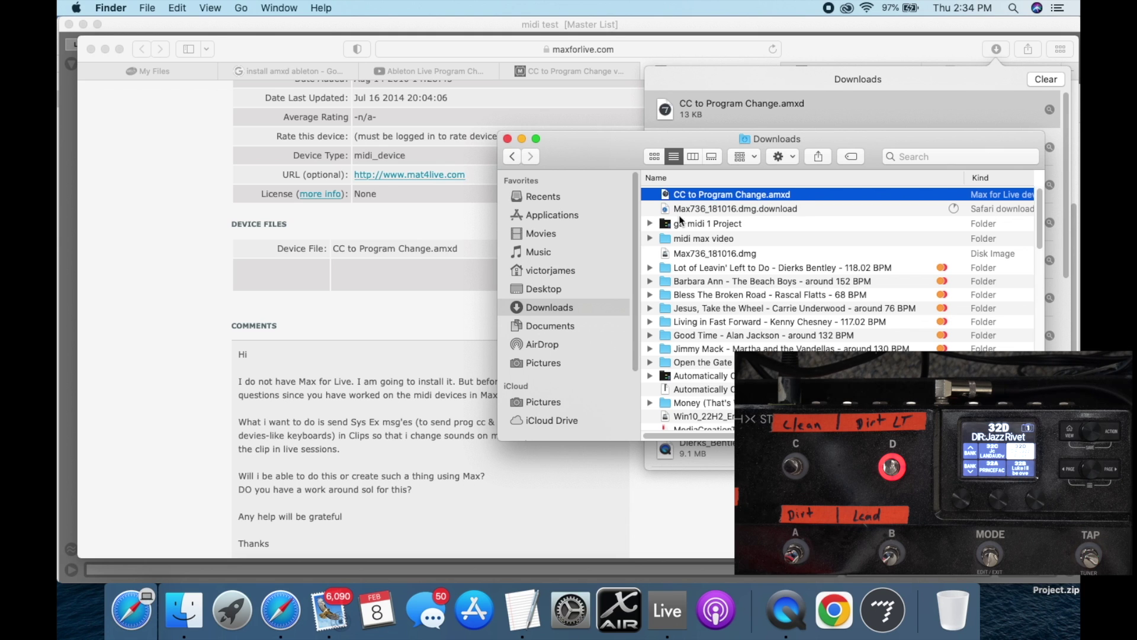
click(189, 608)
drag(666, 104, 397, 496)
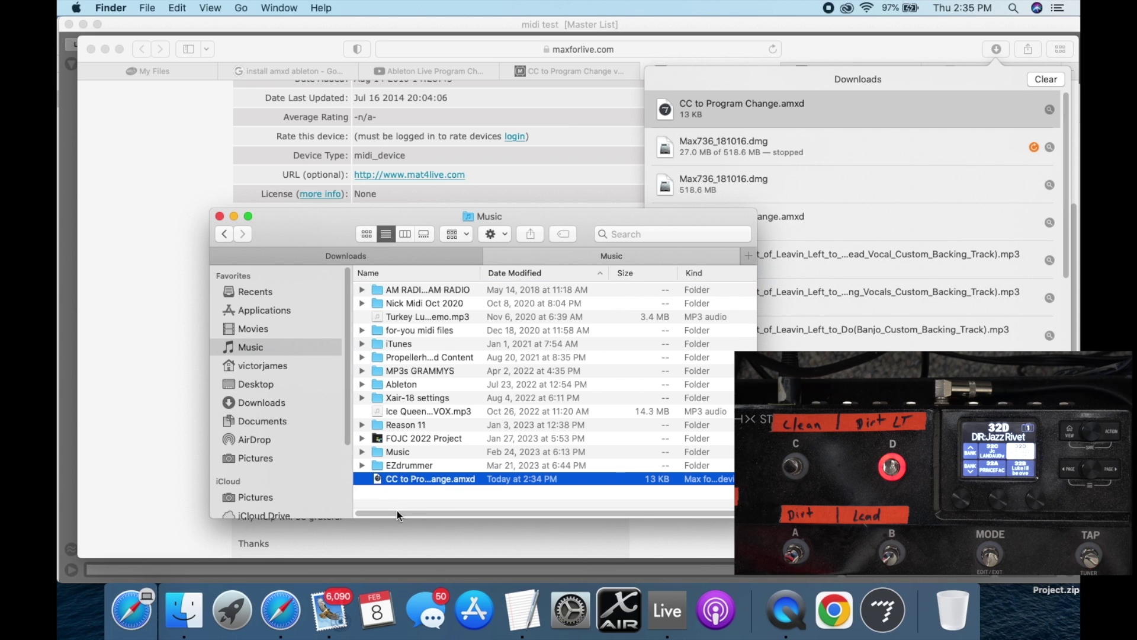
- Switch to Ableton Live, delete the GTR Patch track and insert a new MIDI track in its place
click(66, 209)
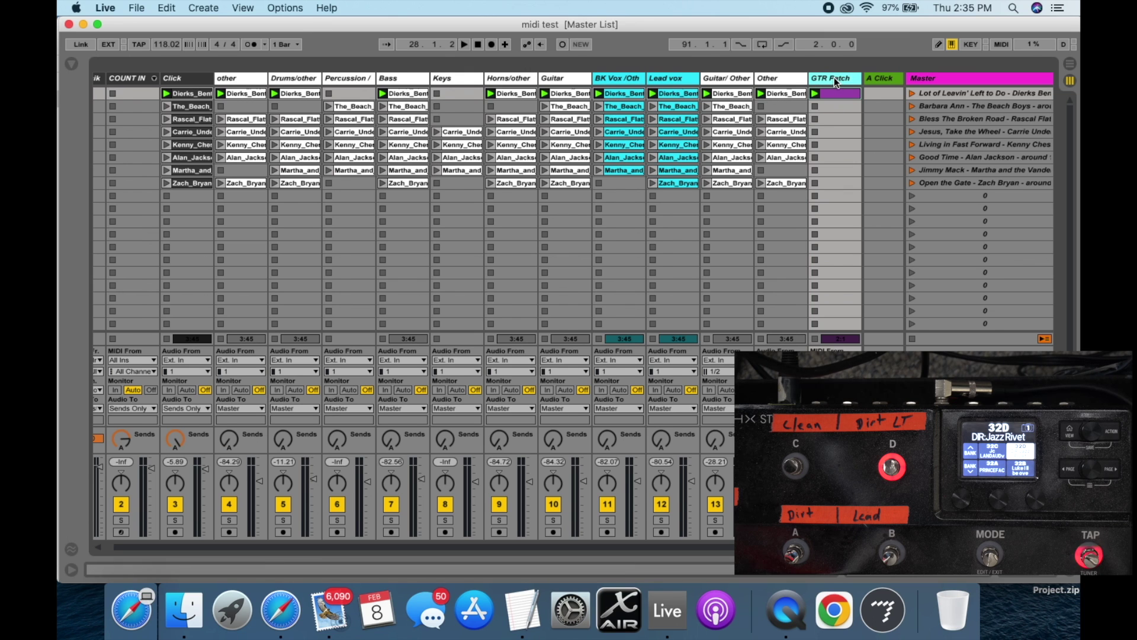
key(Delete)
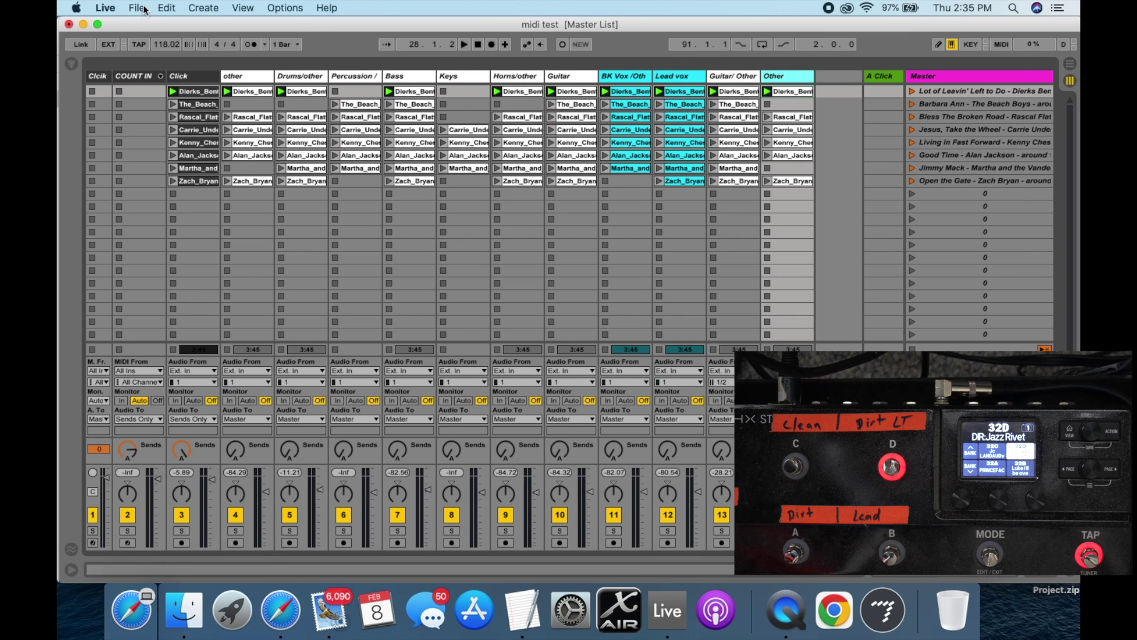
click(209, 8)
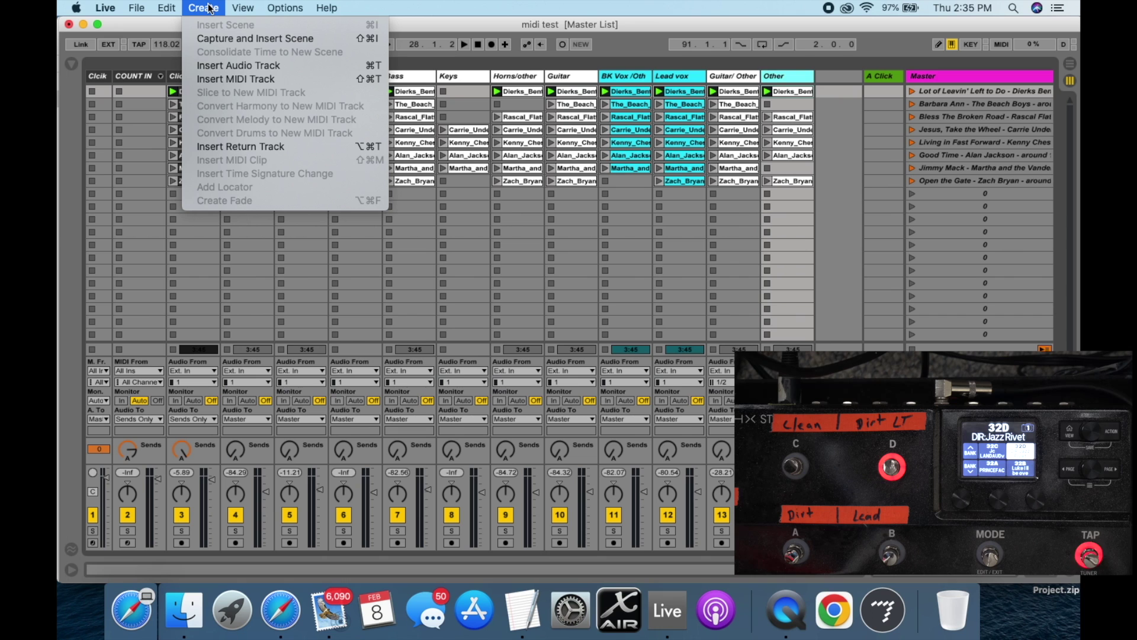
click(219, 80)
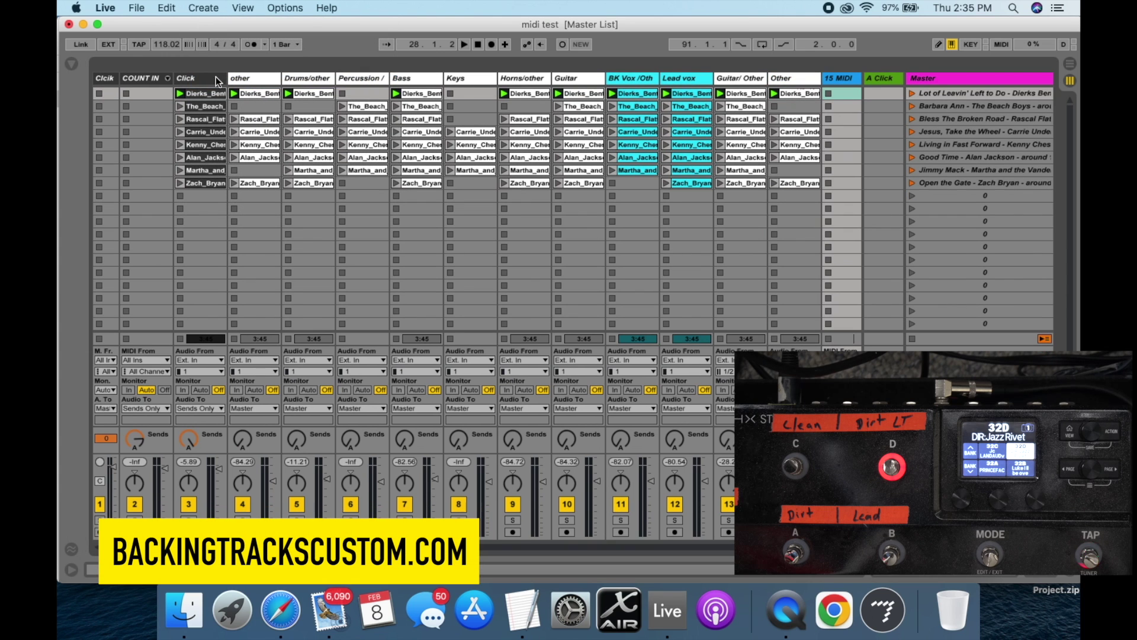
- Rename the new MIDI track to Pod and create an empty MIDI clip in its first clip slot
click(844, 78)
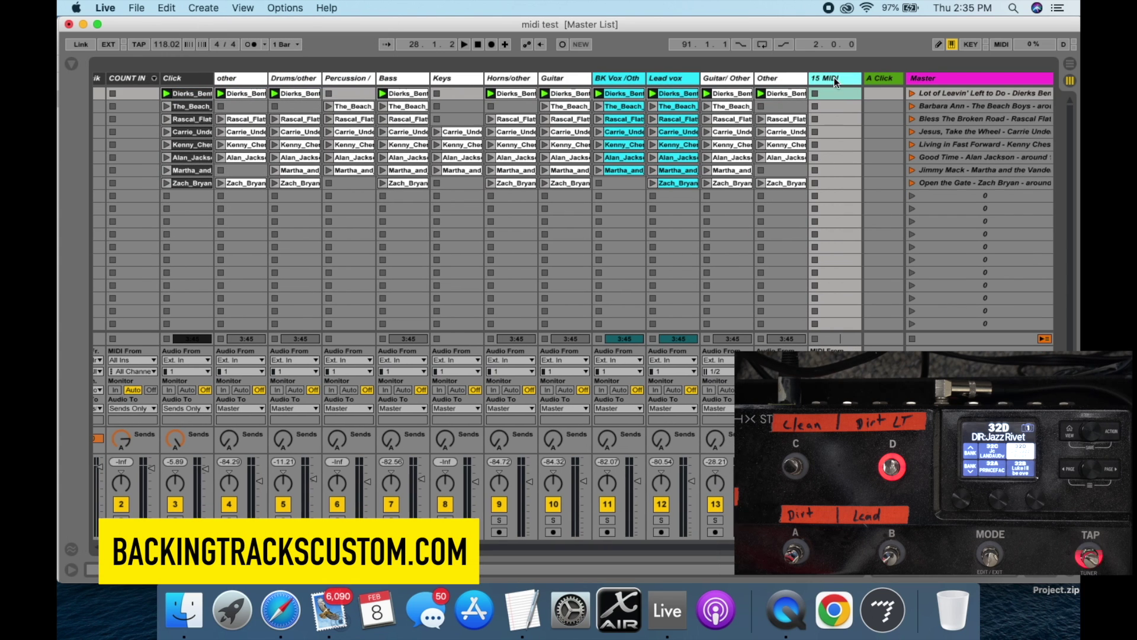
right_click(829, 78)
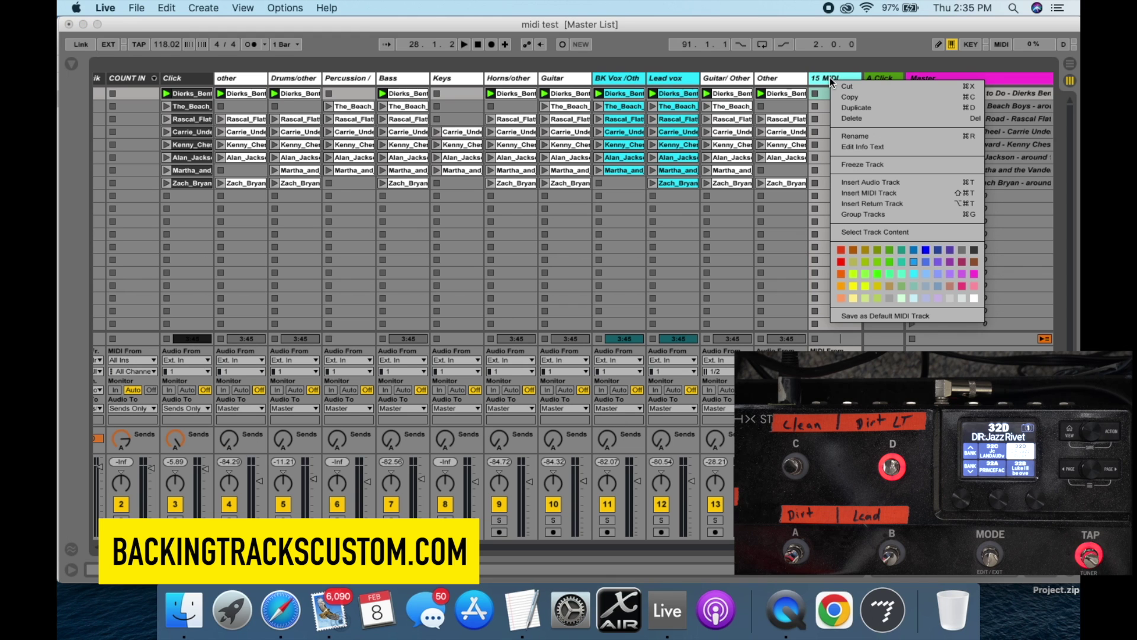
click(848, 133)
text(Pod)
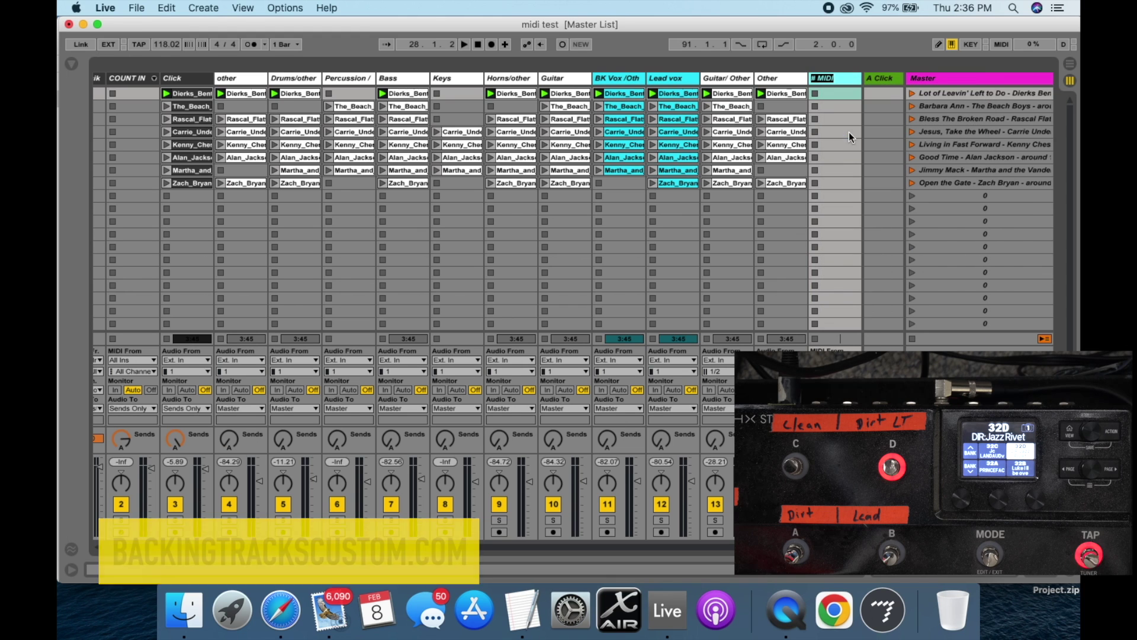
click(828, 94)
double_click(828, 94)
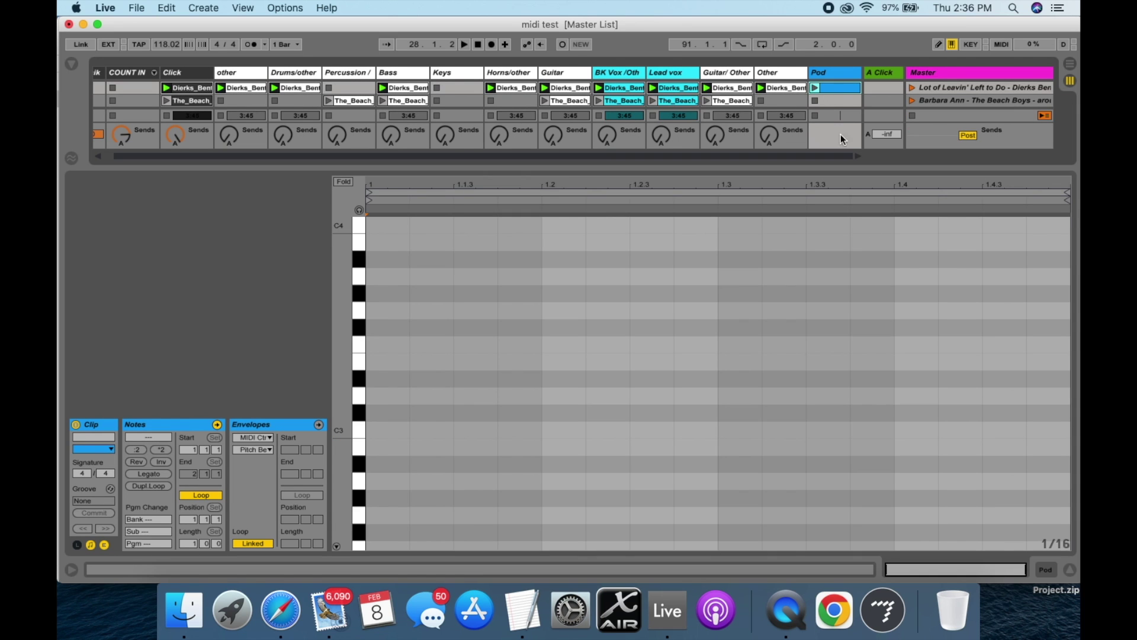
- Switch to Finder, clear away the Documents window, and add CC to Program Change.amxd from the Music folder to Live's Pod track
click(1070, 570)
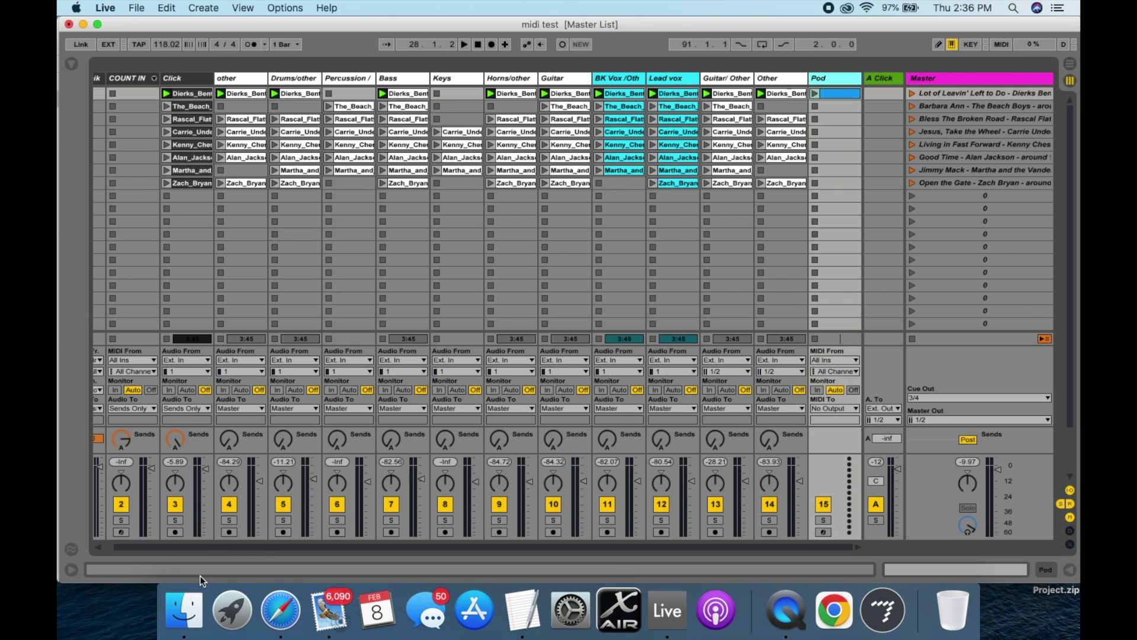
click(176, 617)
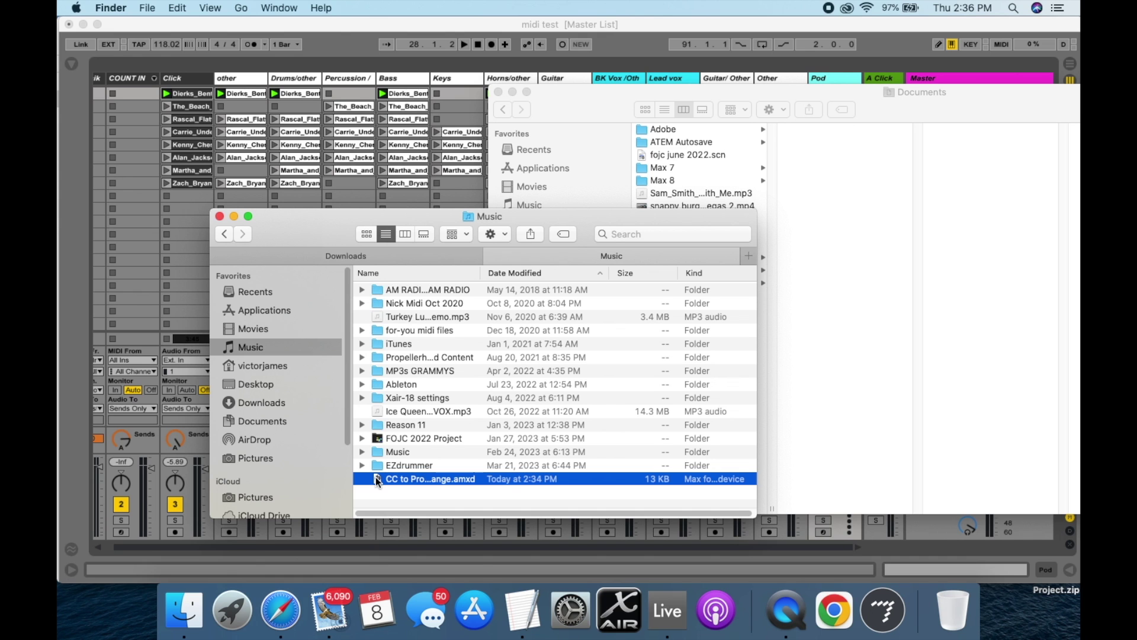
click(512, 92)
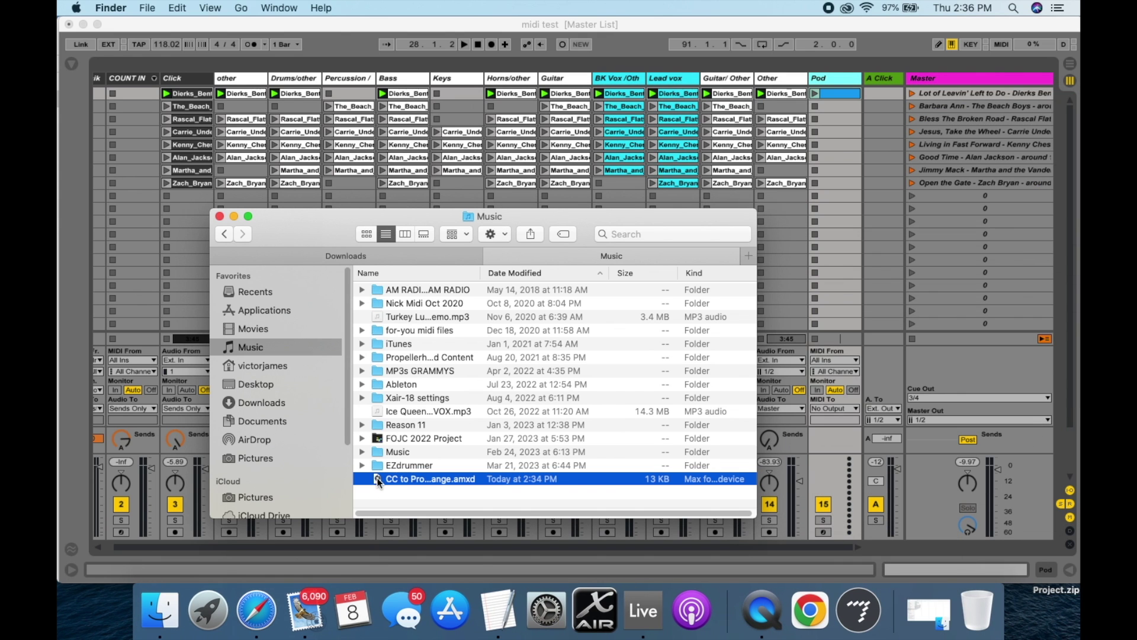
drag(376, 478, 830, 72)
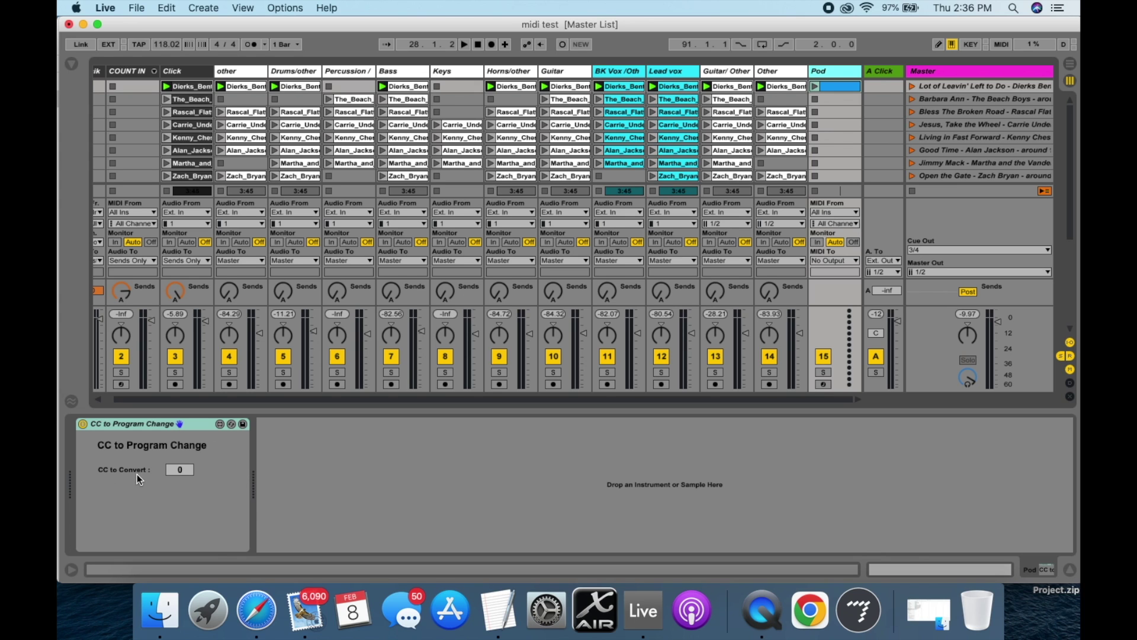
- Set the CC to Convert value of the CC to Program Change device to 119
click(183, 469)
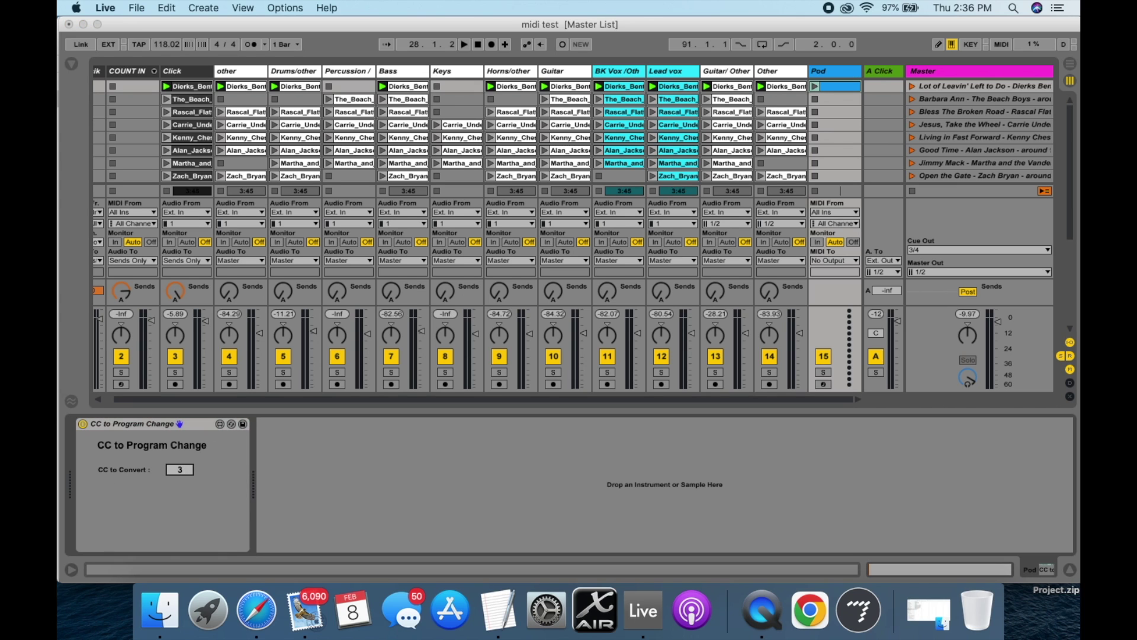
text(127)
key(Down)
key(Down)
- Show the Pod clip's MIDI Ctrl envelope for controller 119, adjust its value line, and hide the clip view
click(836, 86)
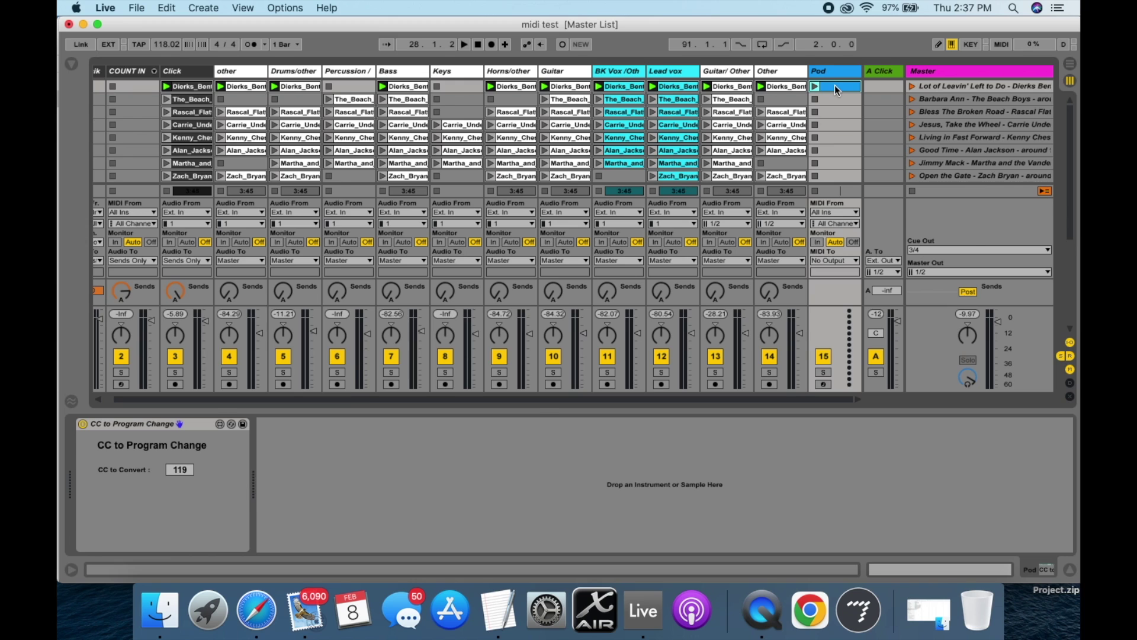
double_click(834, 86)
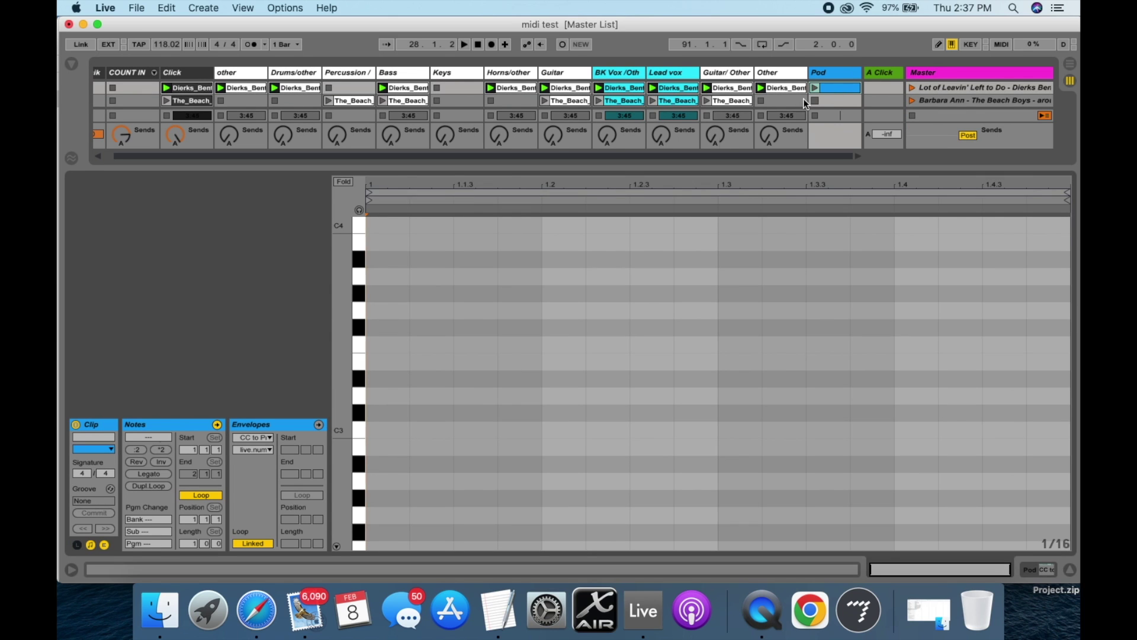
click(260, 439)
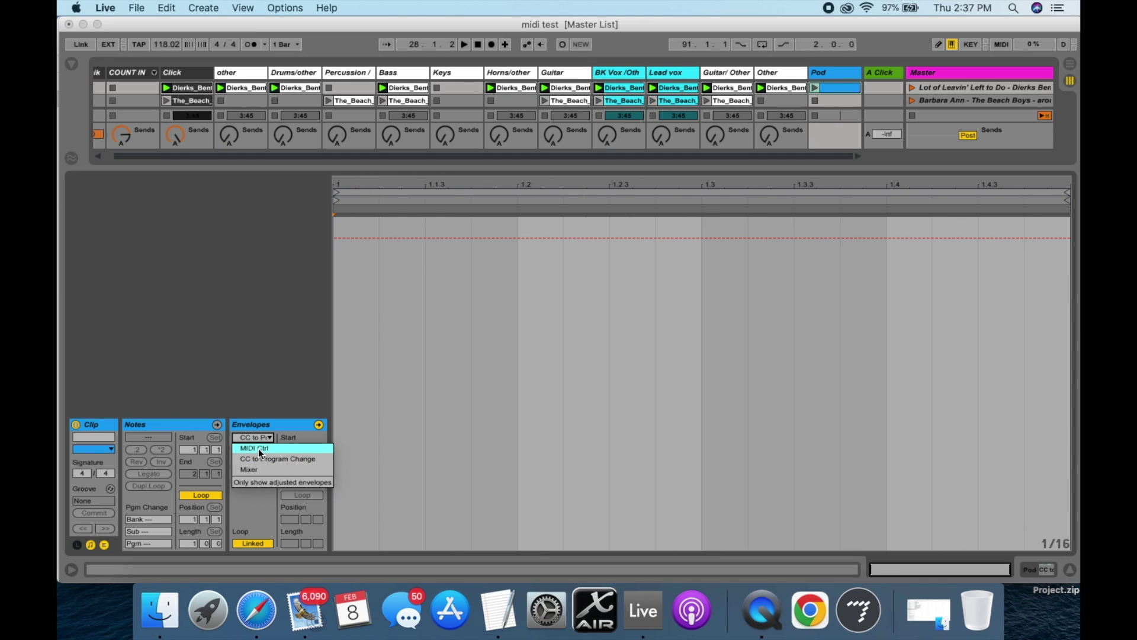
click(258, 449)
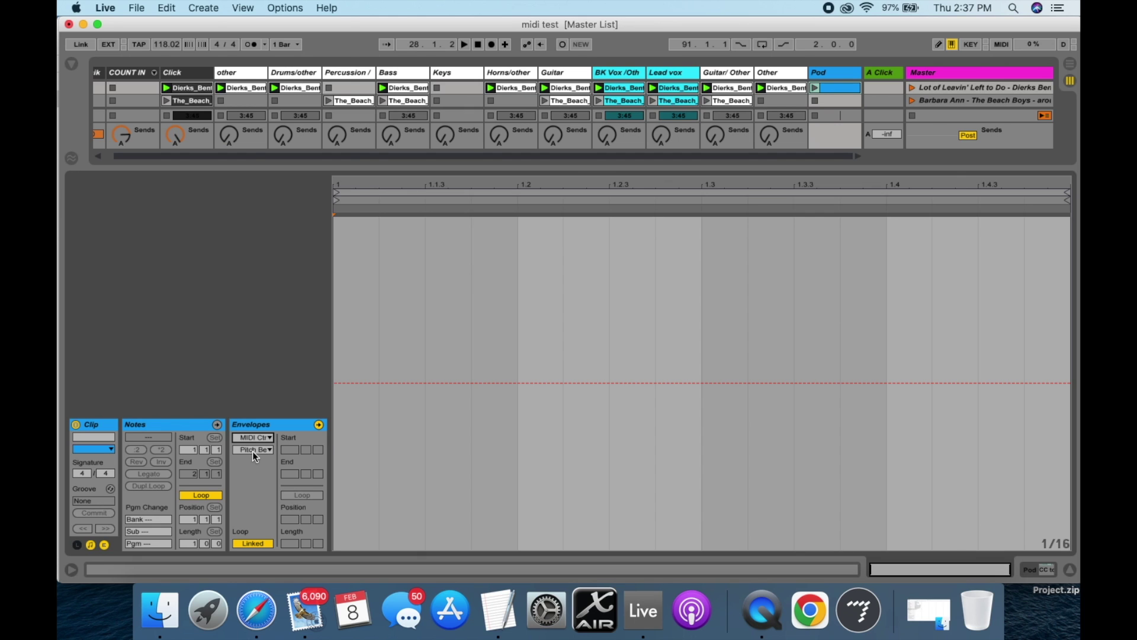
click(253, 450)
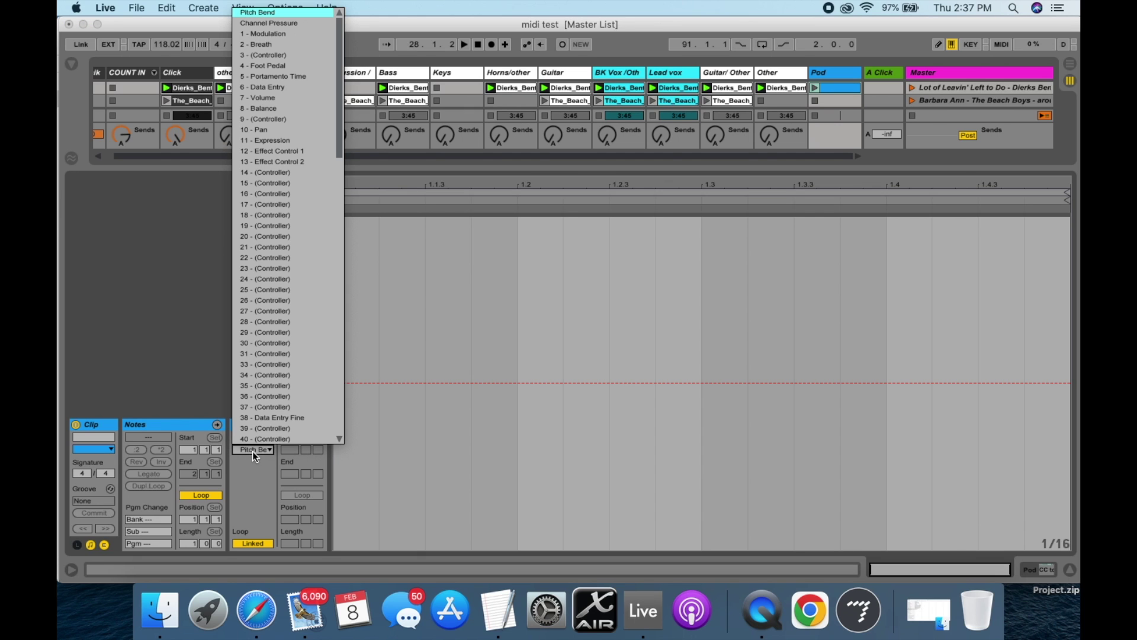
scroll(270, 385, down, 20)
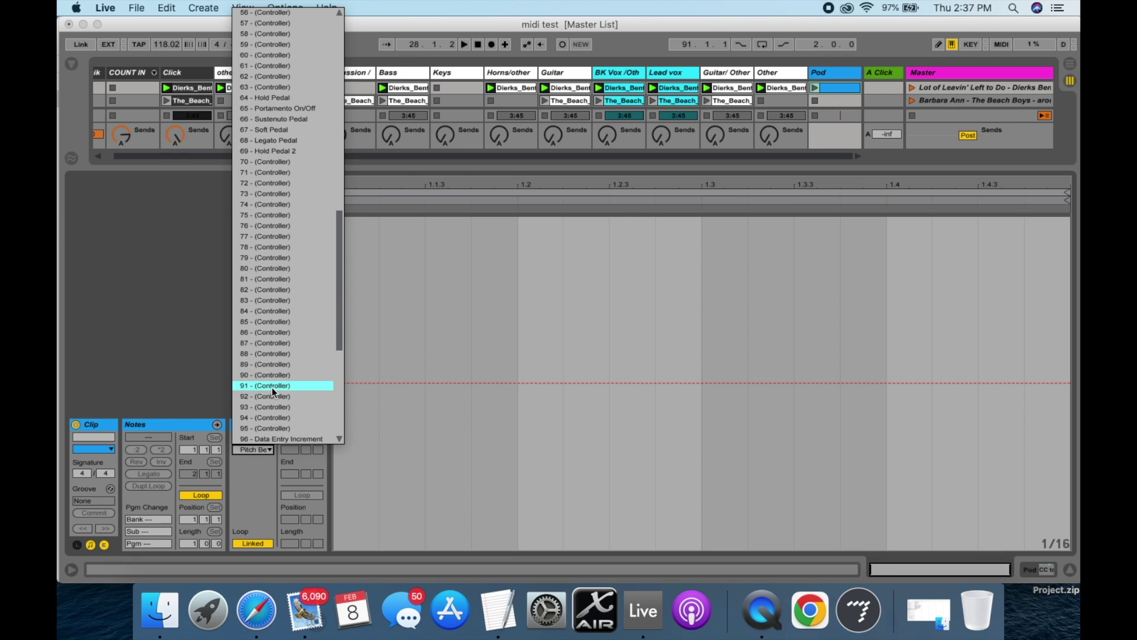
scroll(271, 387, down, 2)
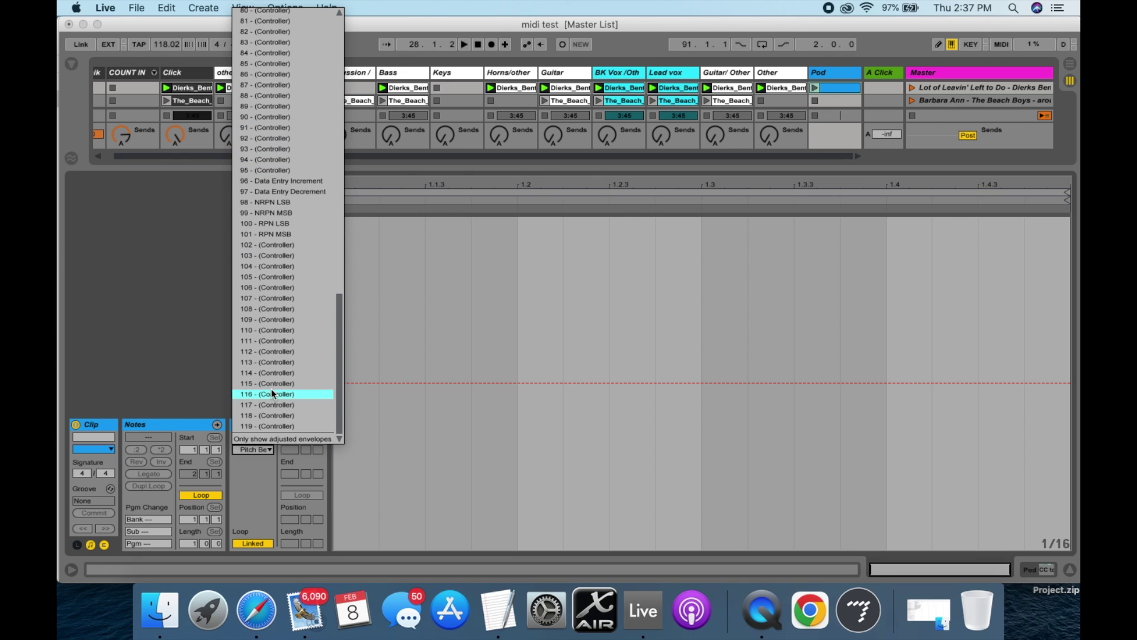
click(254, 426)
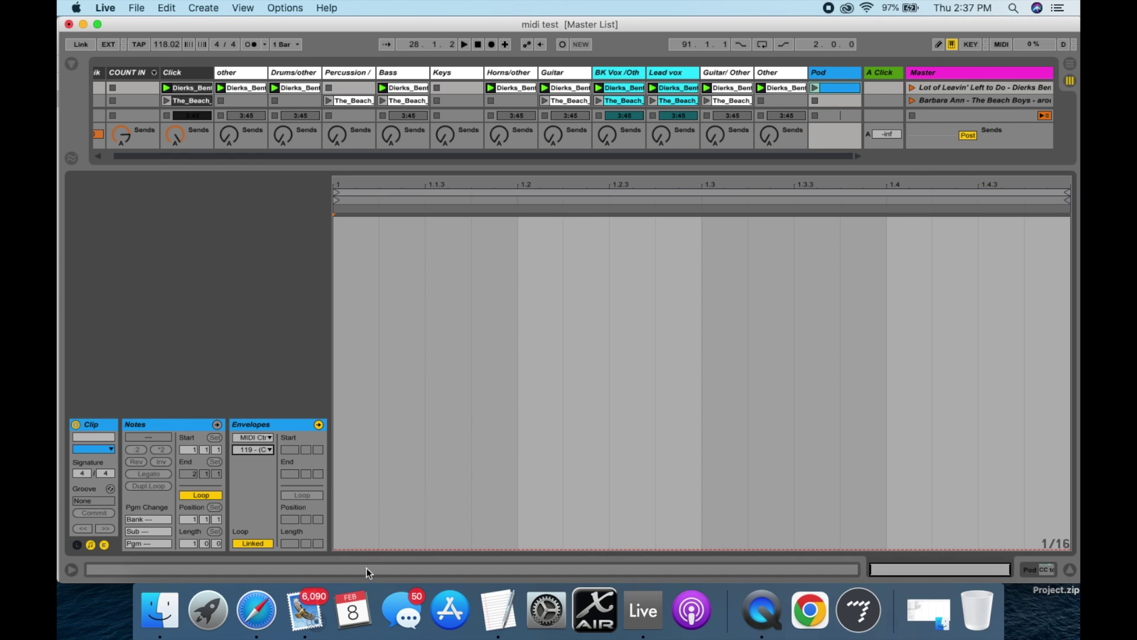
drag(368, 548, 381, 304)
key(super+alt+l)
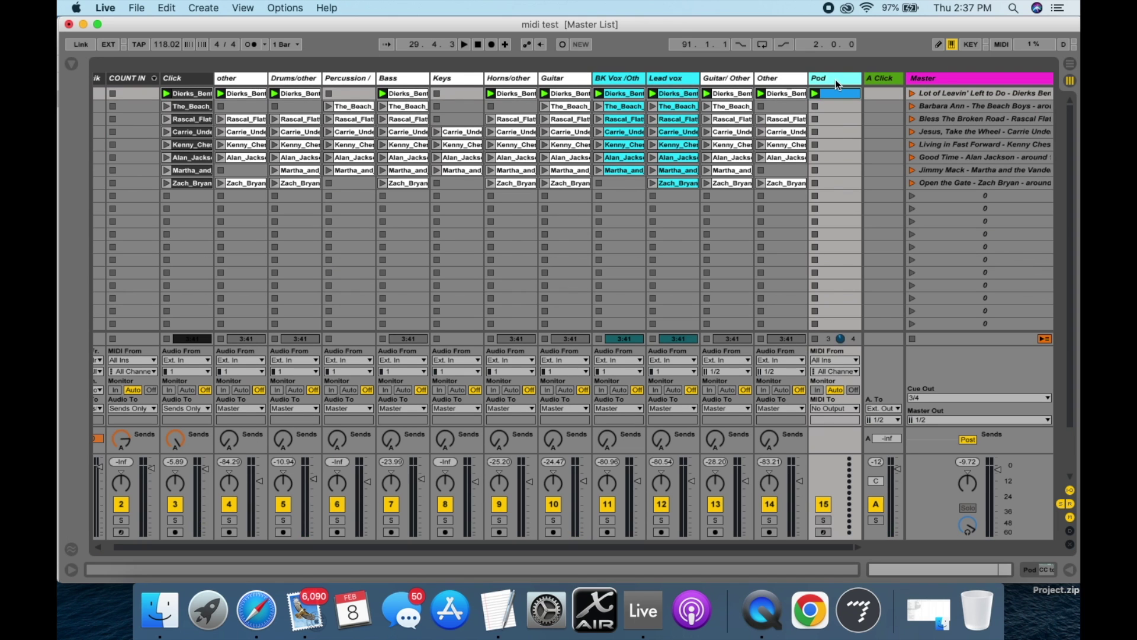
- Review the Pod track's available MIDI outputs and check the audio output device in the preferences
click(833, 409)
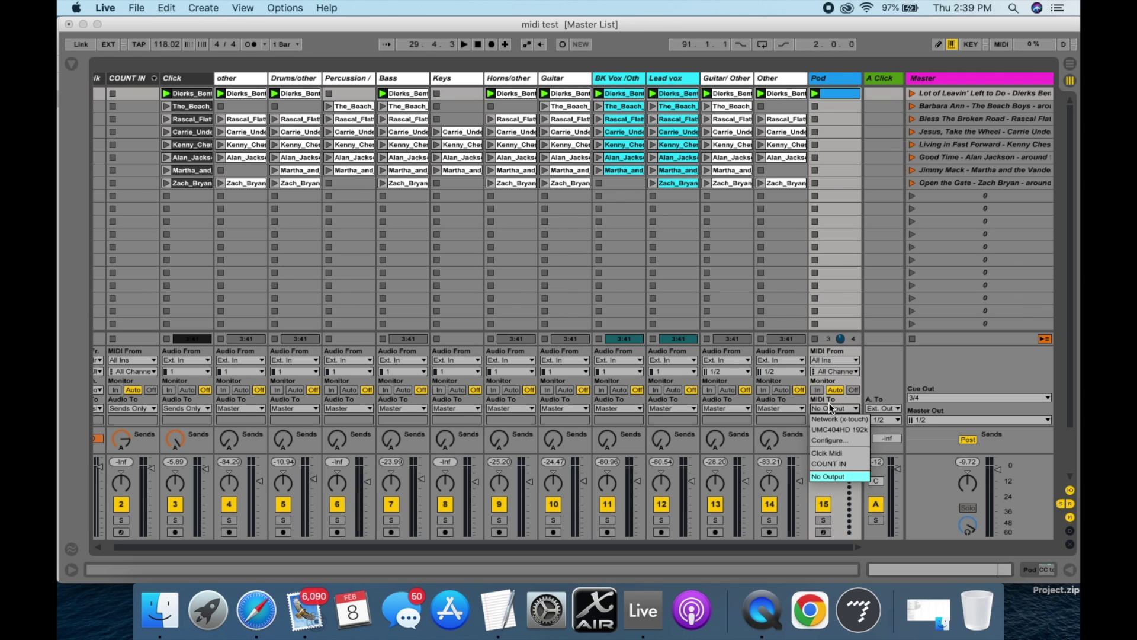
click(832, 25)
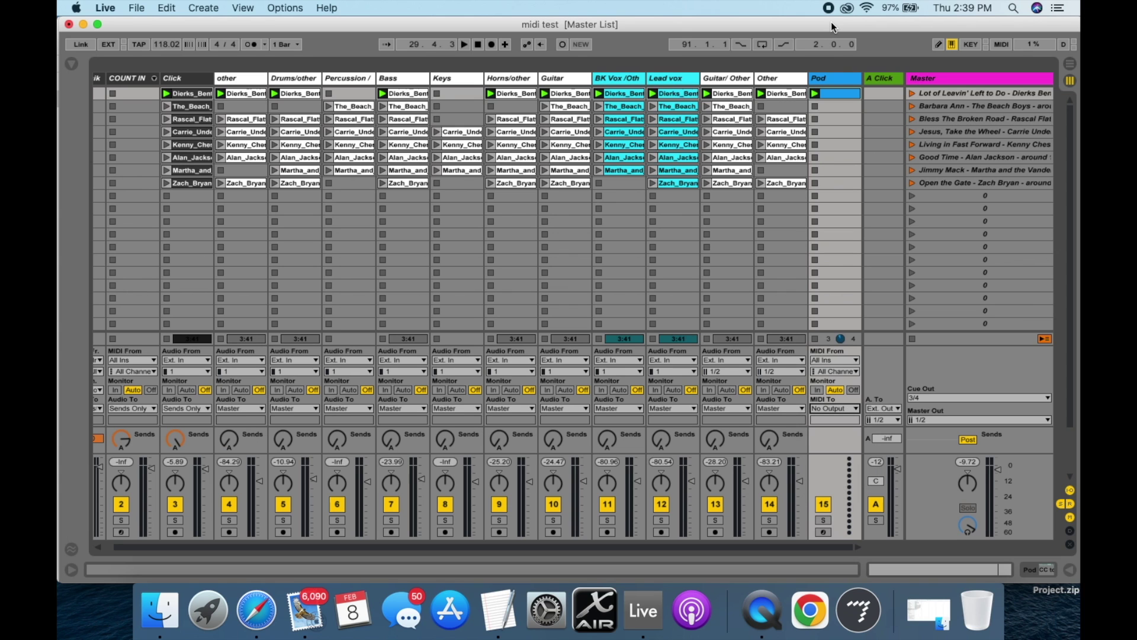
click(105, 8)
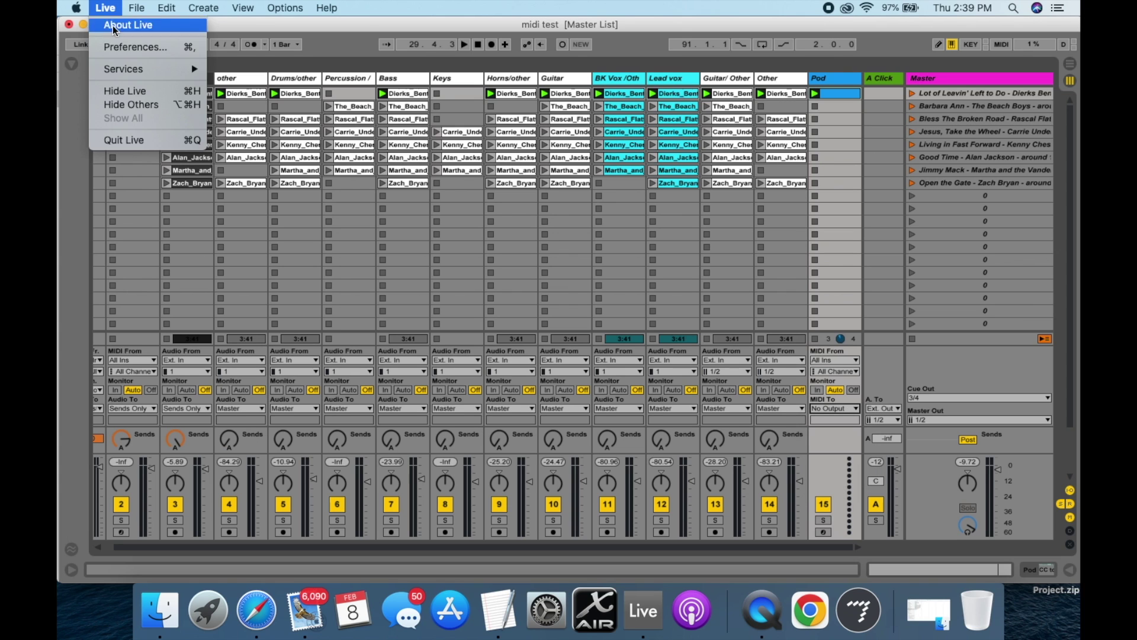
click(114, 48)
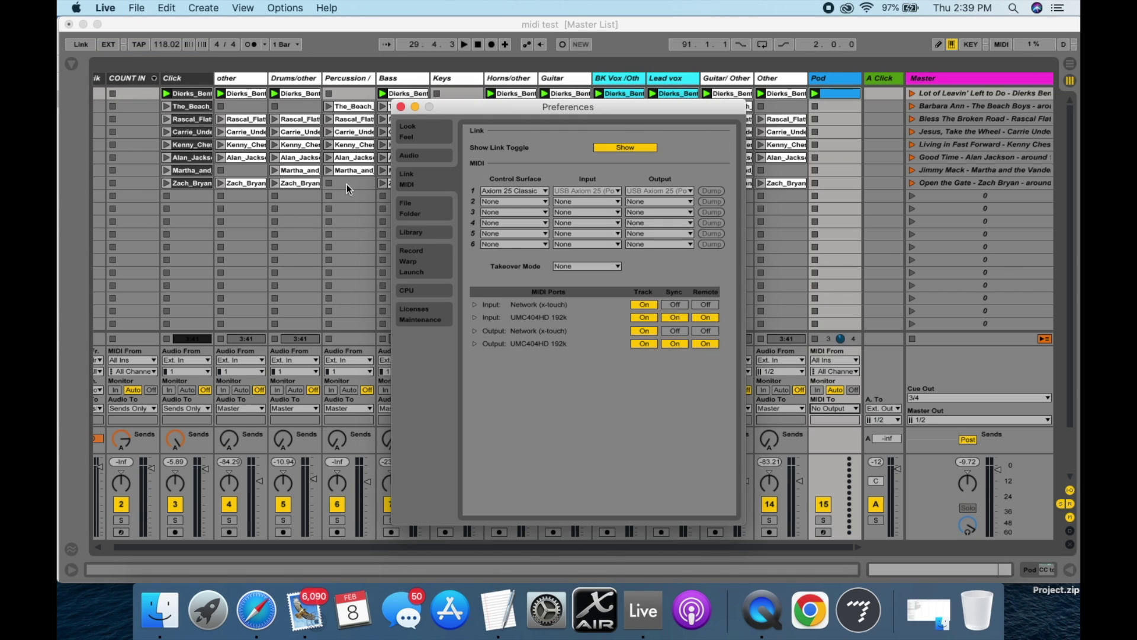
click(424, 158)
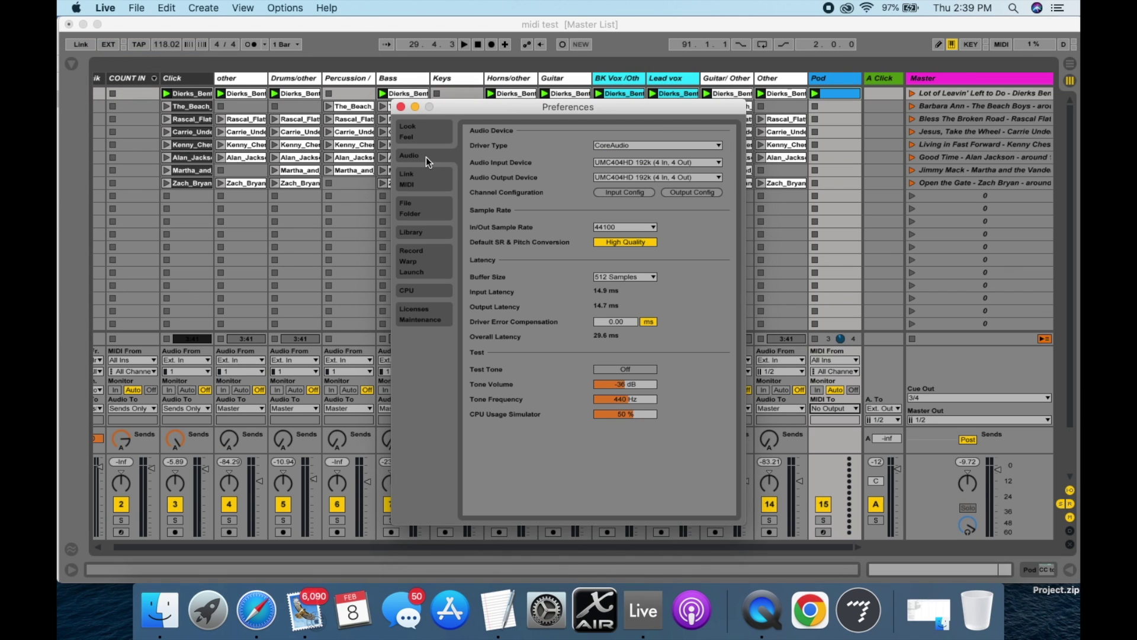
click(627, 177)
click(578, 214)
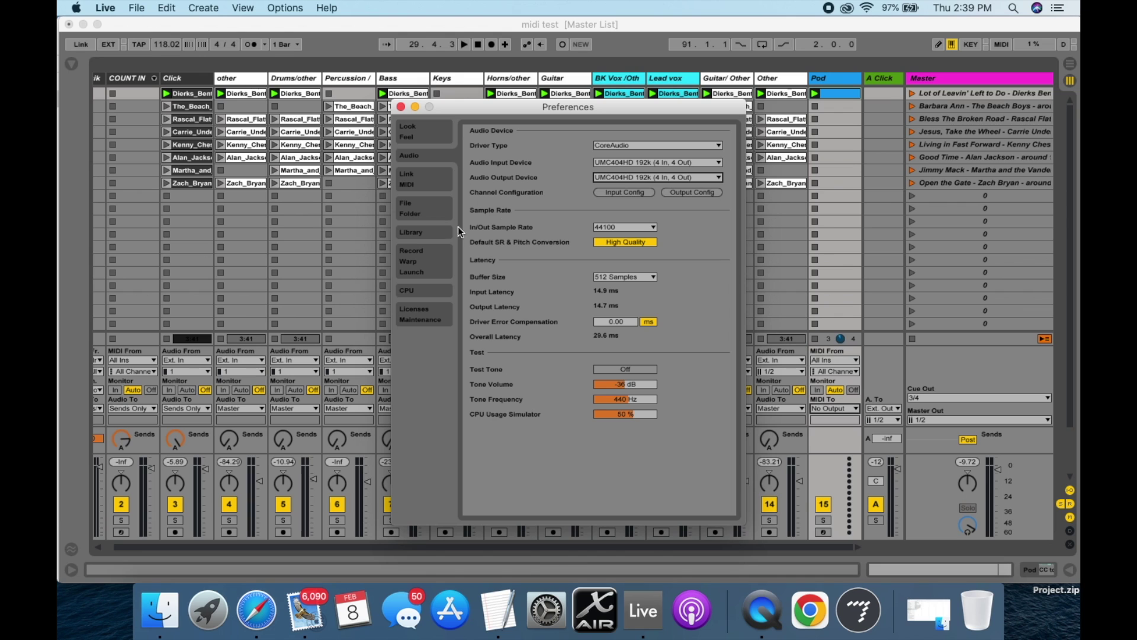
- Check that Track, Sync and Remote are on for the UMC404HD 192k MIDI input and output, and close the preferences
click(410, 180)
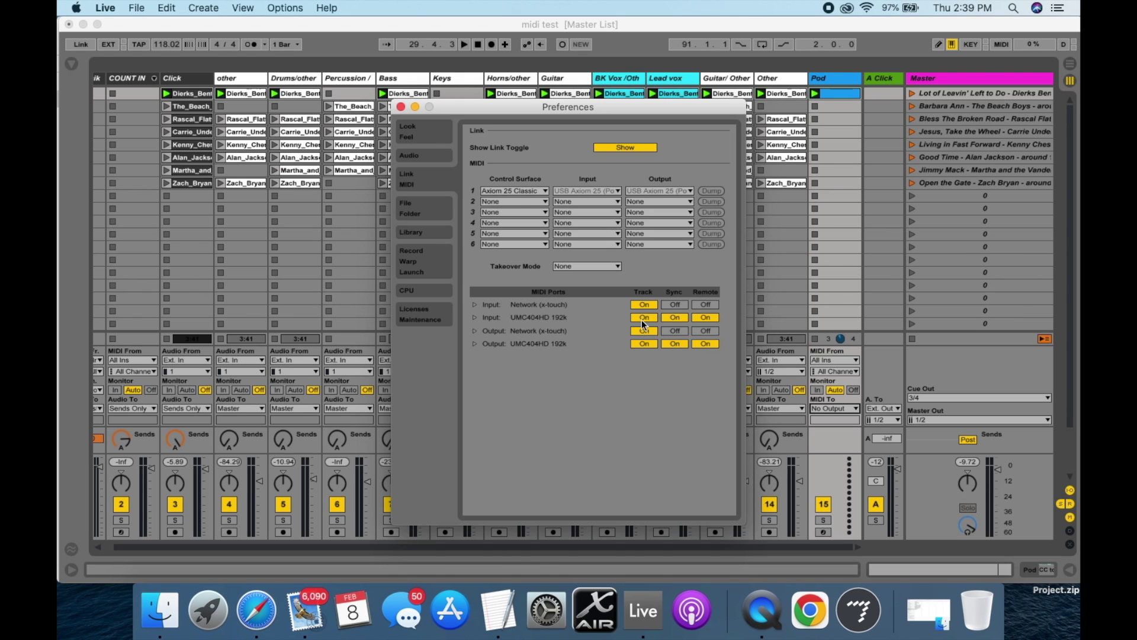
click(671, 318)
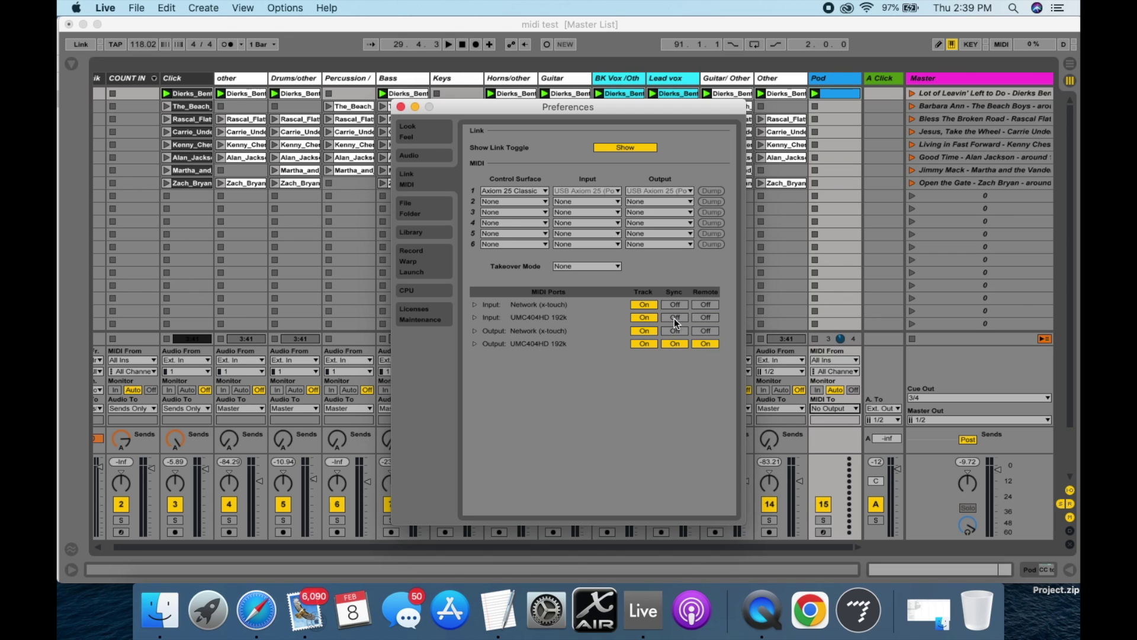
click(674, 318)
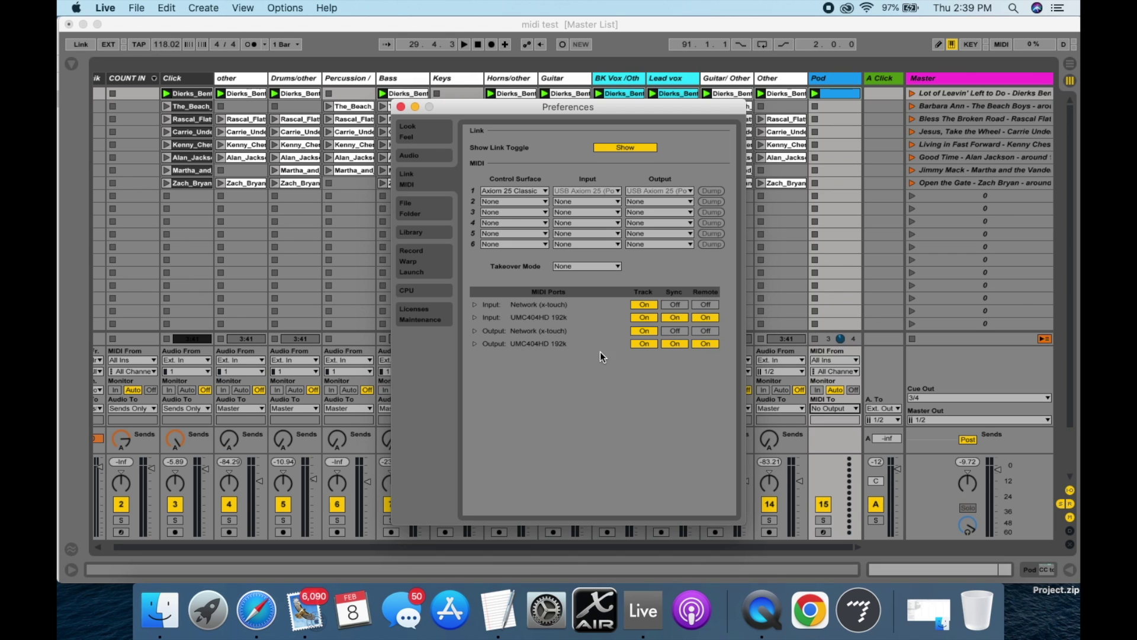
click(643, 343)
click(704, 343)
click(674, 343)
click(644, 344)
click(401, 107)
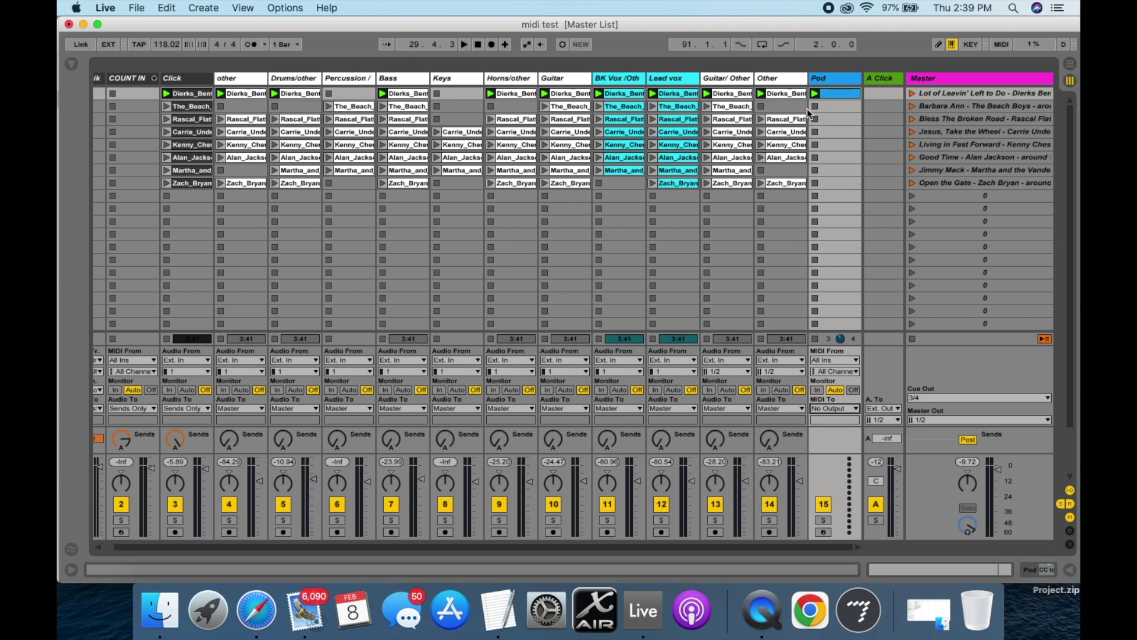
- Route the Pod track's MIDI output to UMC404HD 192k on channel 16
click(837, 82)
click(837, 407)
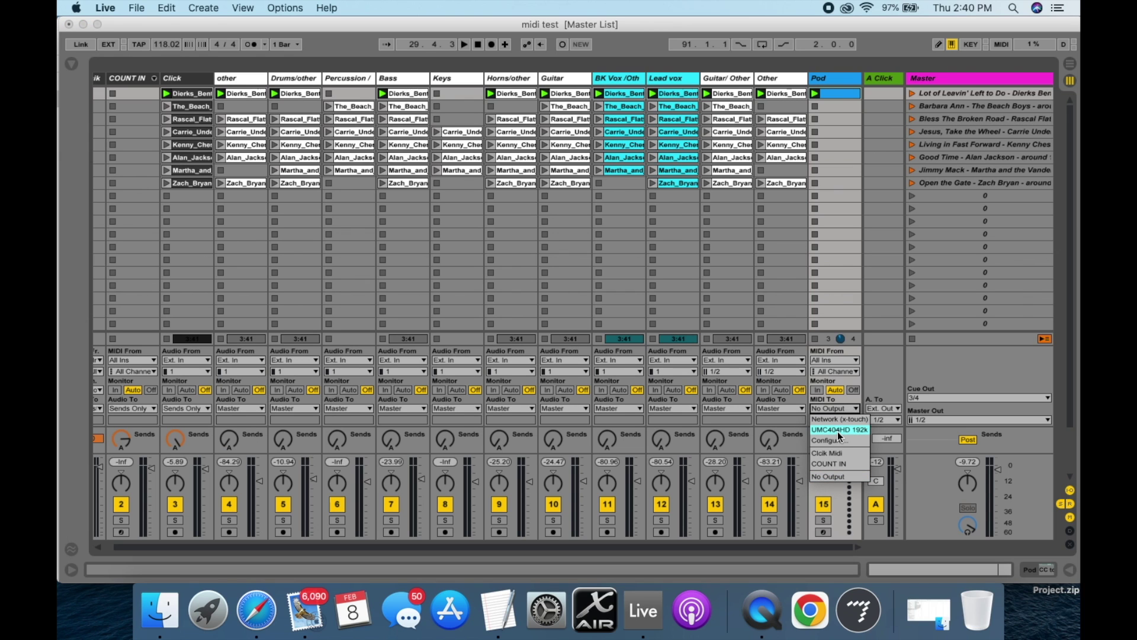
click(838, 430)
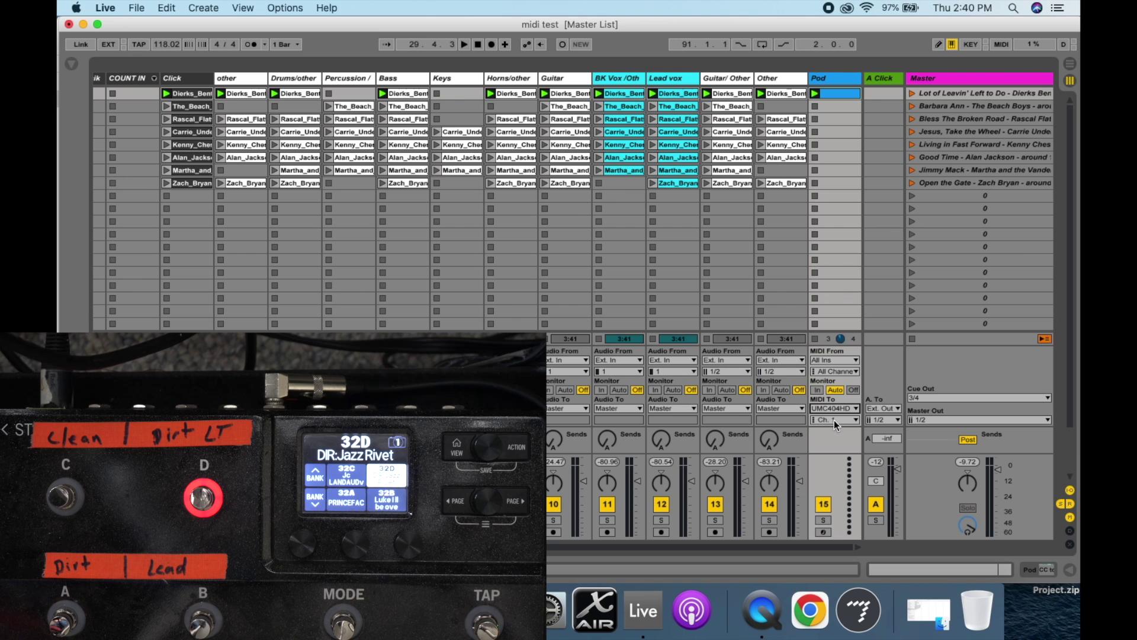
click(834, 421)
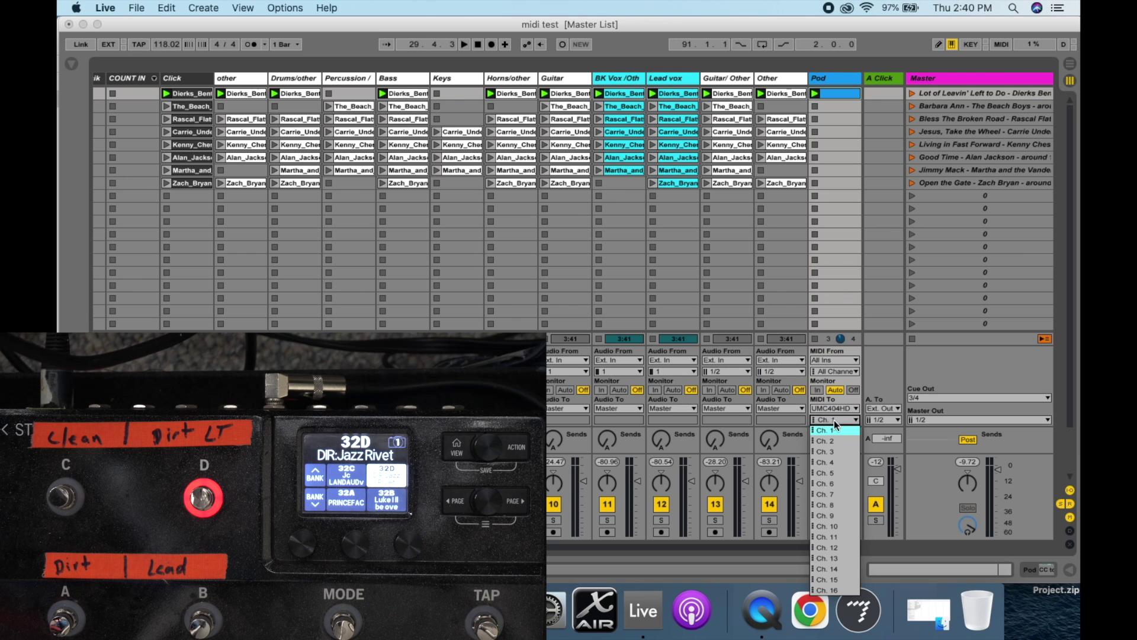
click(819, 588)
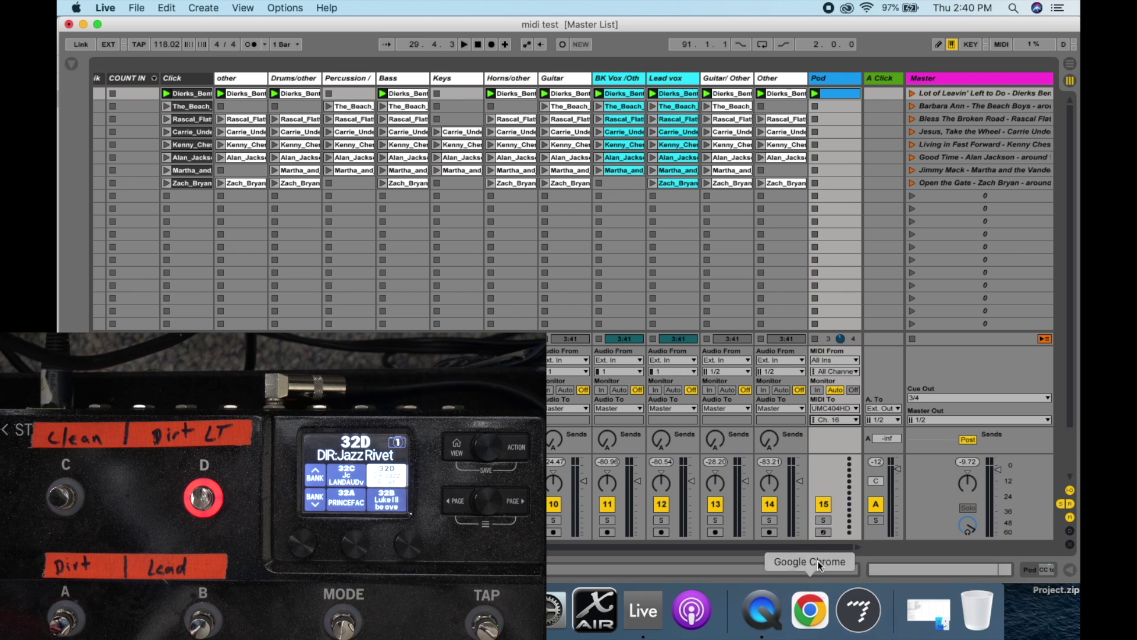
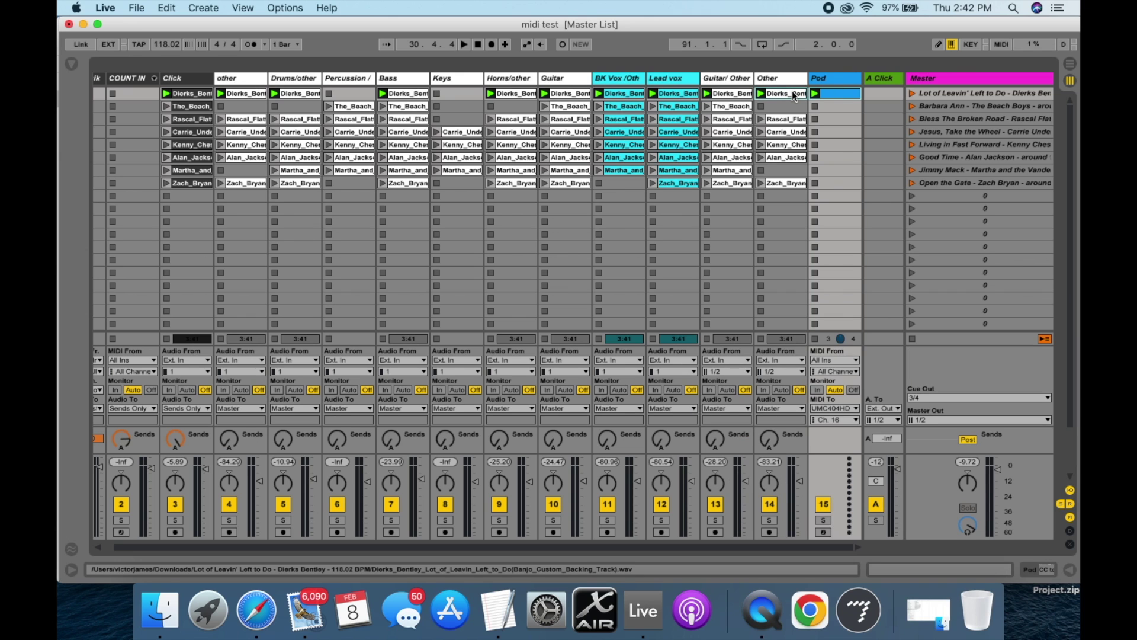
- Copy the first-scene clips of the Other and Pod tracks into the Arrangement near bar 64 and set the grid to 1/4
key(Tab)
drag(793, 96, 590, 405)
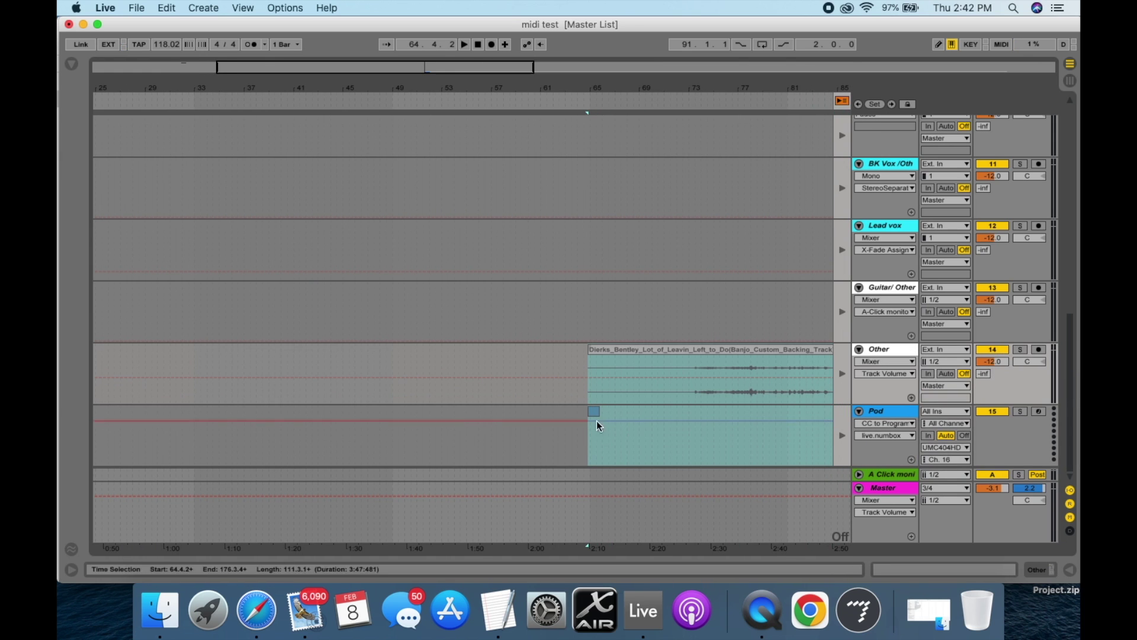
right_click(547, 354)
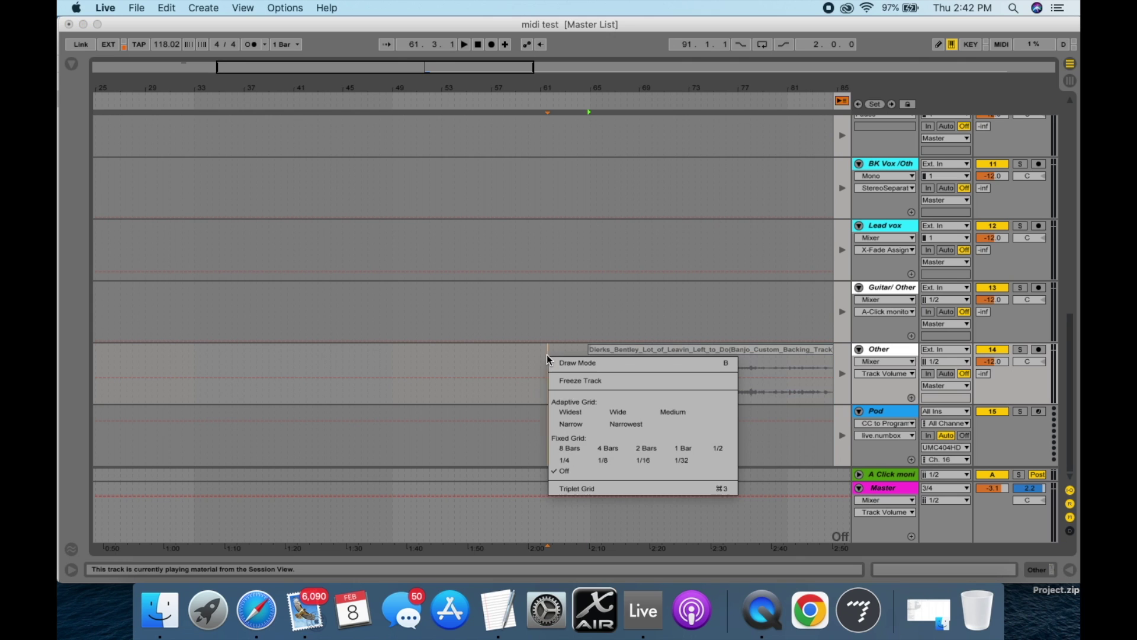
click(570, 447)
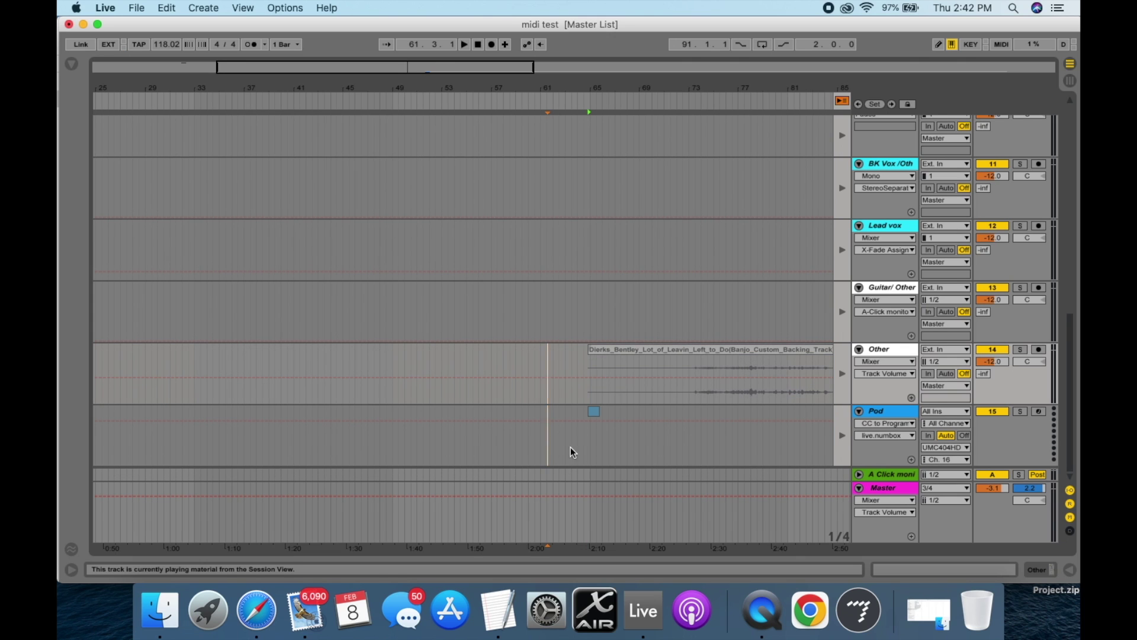
- Move the banjo backing clip and the Pod clip together to about bar 65 and return all tracks to Arrangement playback
click(603, 354)
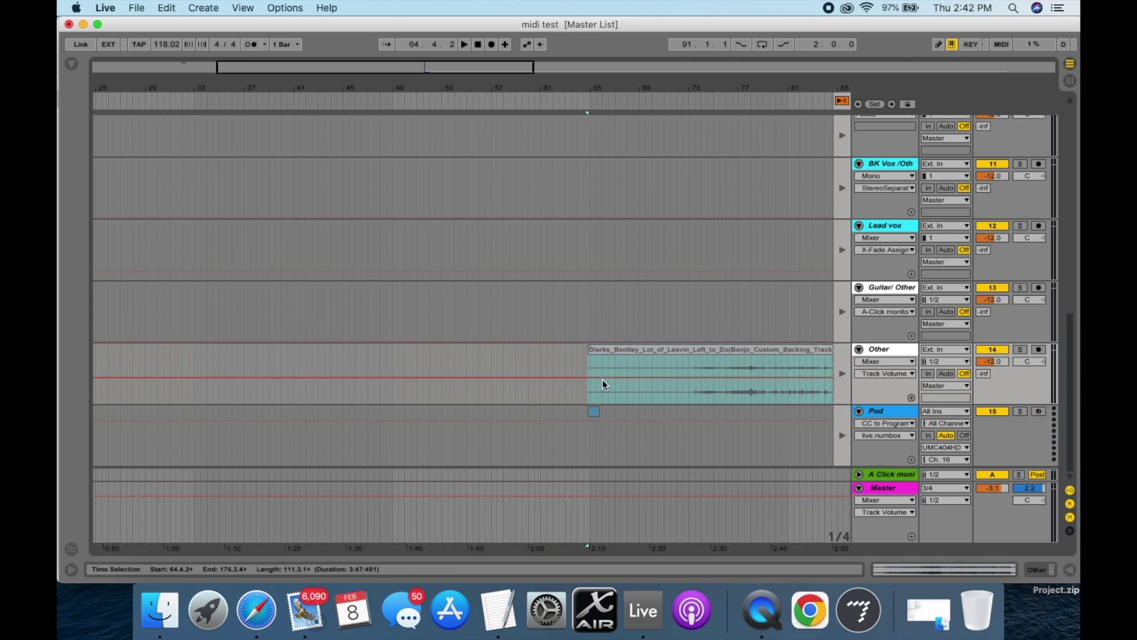
click(594, 409)
drag(596, 409, 596, 410)
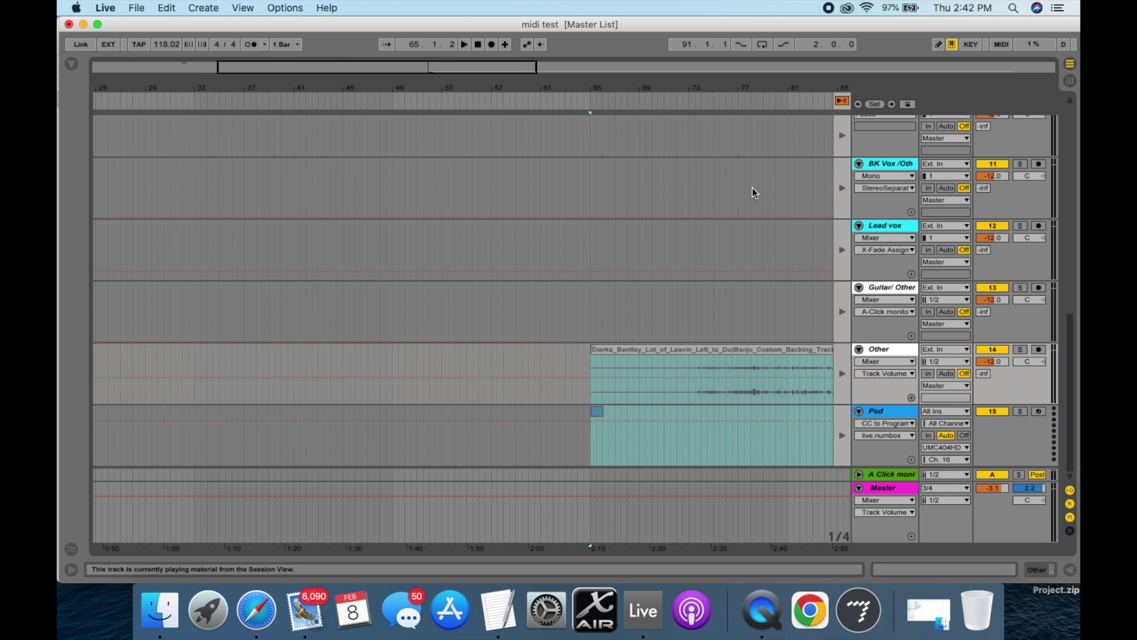
click(842, 102)
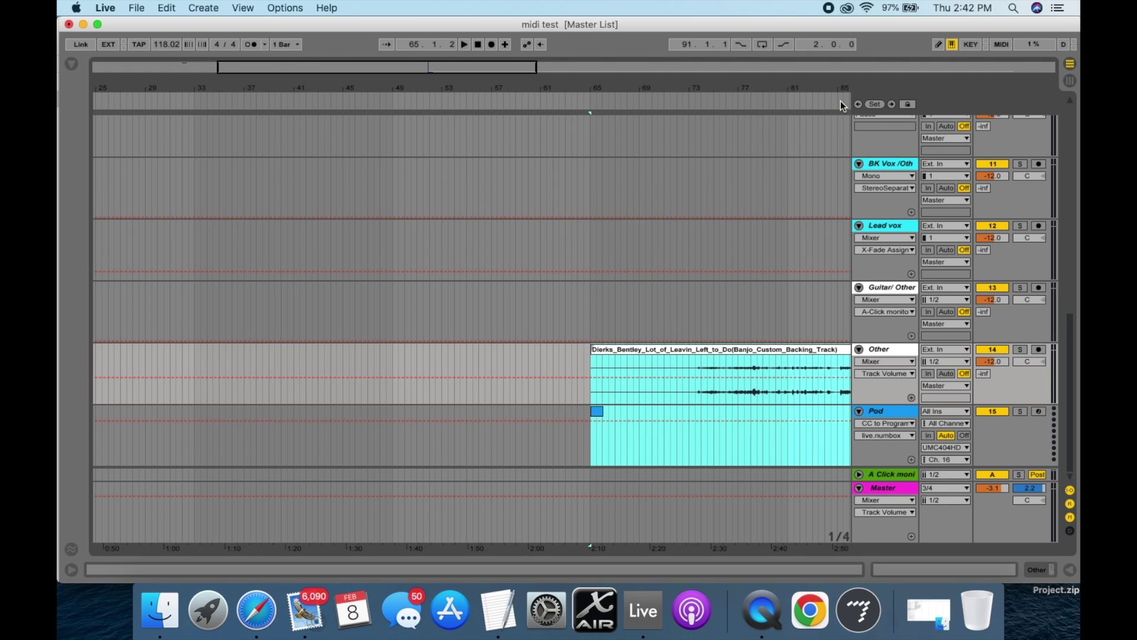
- Extend the Pod clip in the Arrangement so it ends together with the banjo backing clip on the Other track
key(minus)
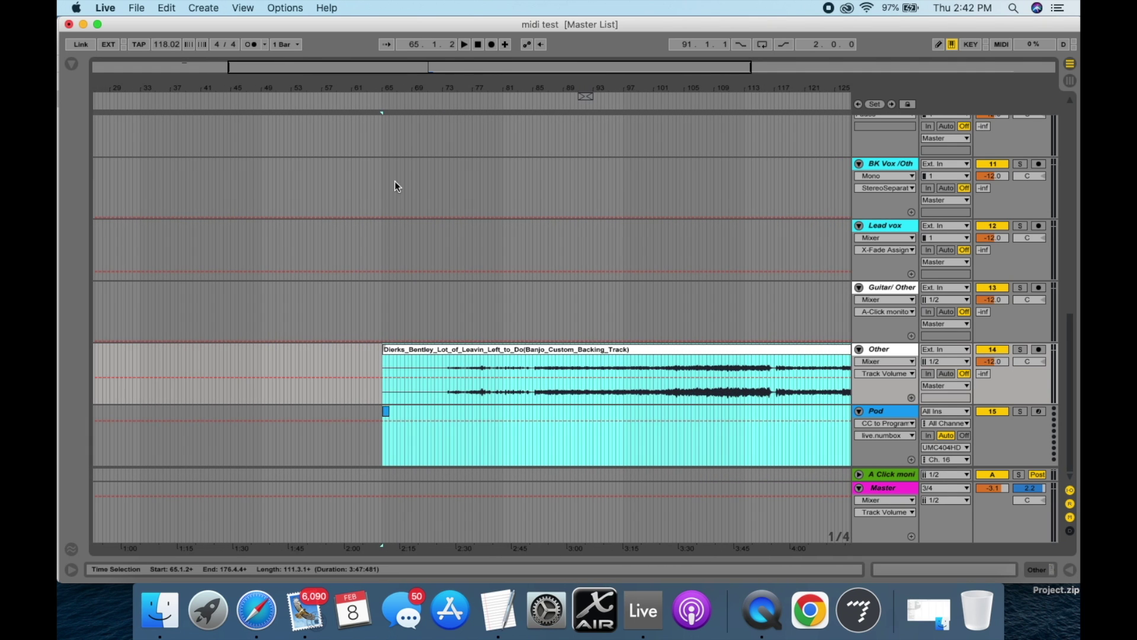
click(385, 410)
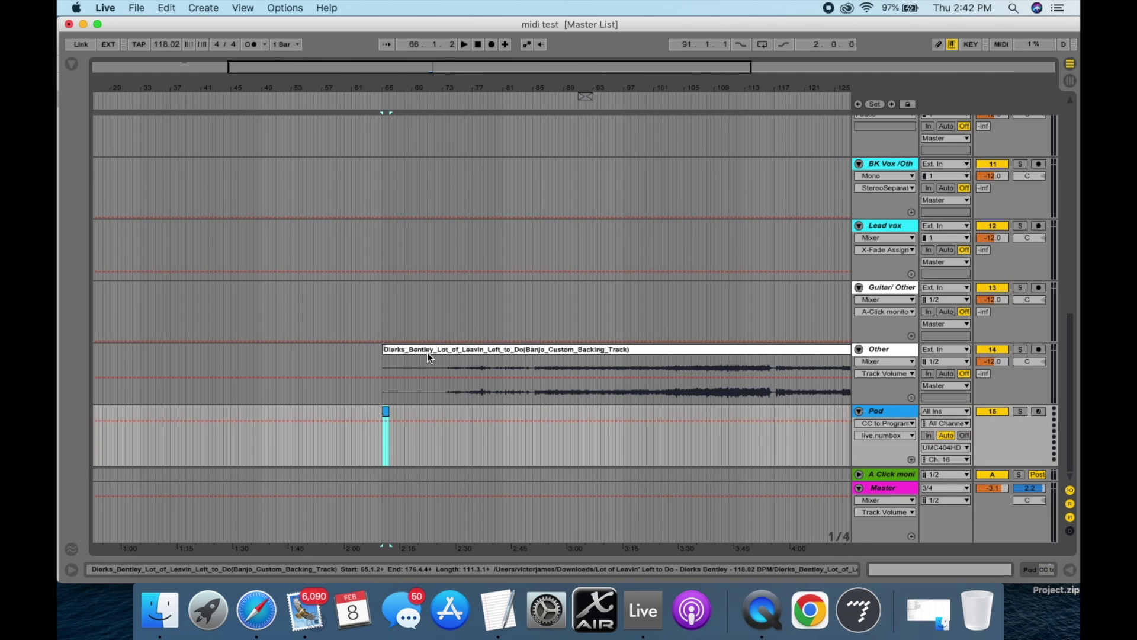
key(minus)
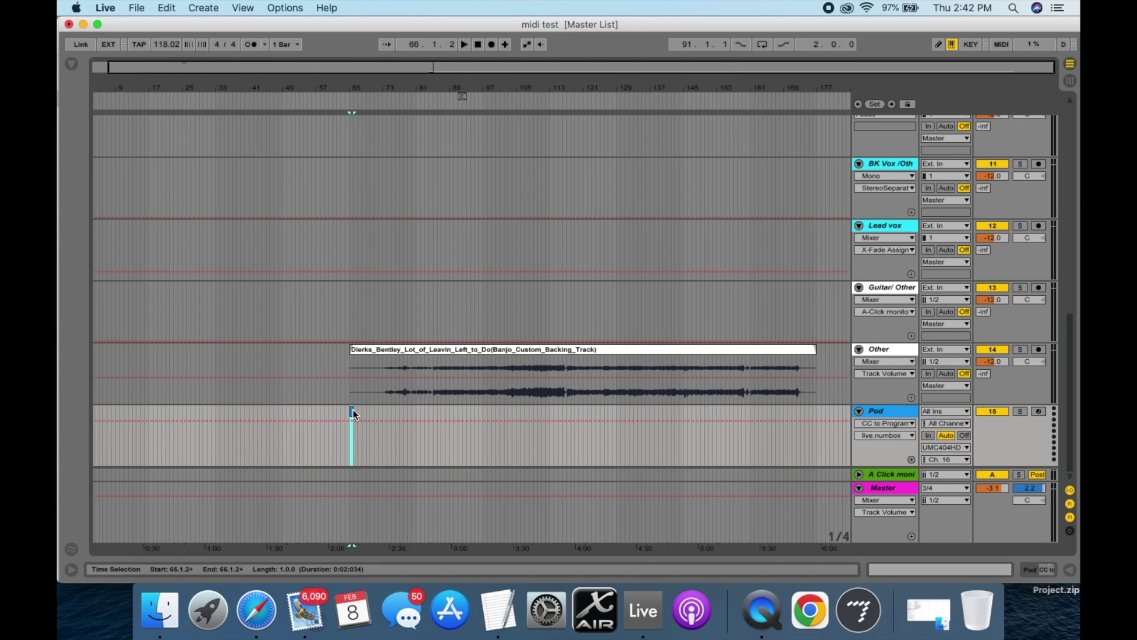
drag(355, 93, 352, 343)
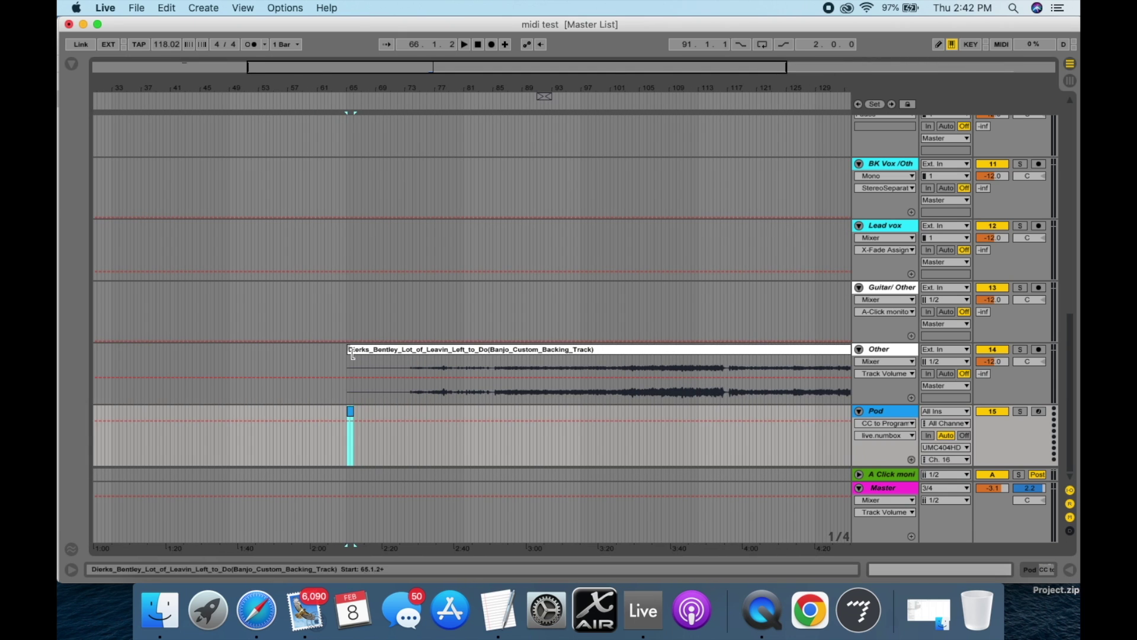
drag(350, 406, 851, 409)
drag(679, 81, 628, 42)
drag(638, 422, 817, 407)
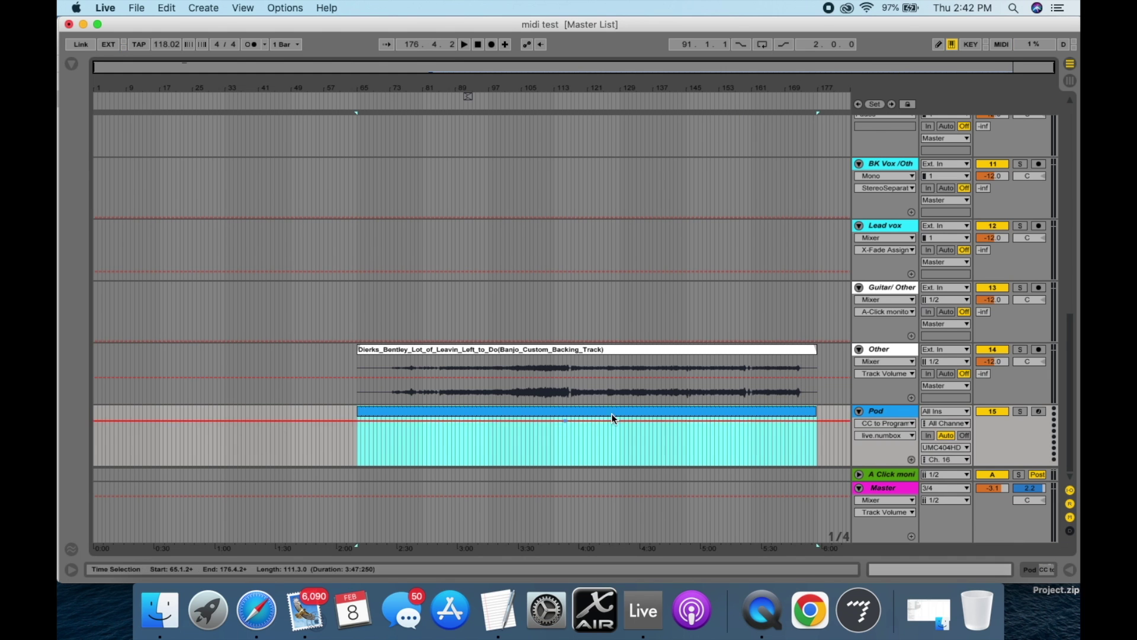
- Consolidate the extended Pod clip in the Arrangement
click(530, 119)
mouse_move(530, 94)
mouse_down()
mouse_move(530, 148)
mouse_move(530, 95)
mouse_move(591, 93)
mouse_up()
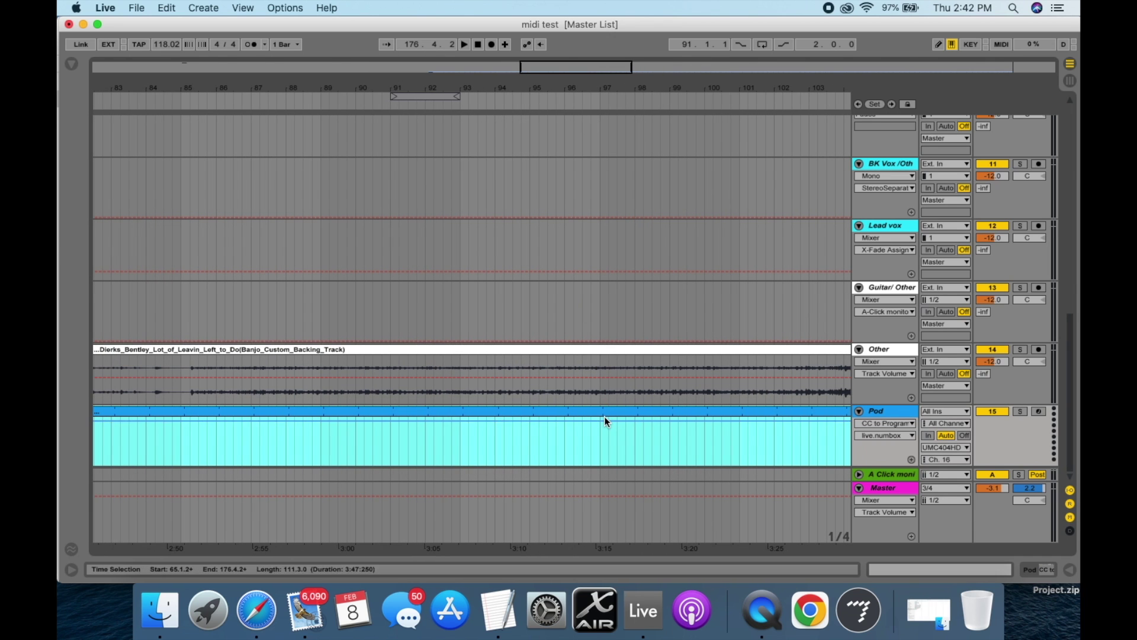
right_click(570, 414)
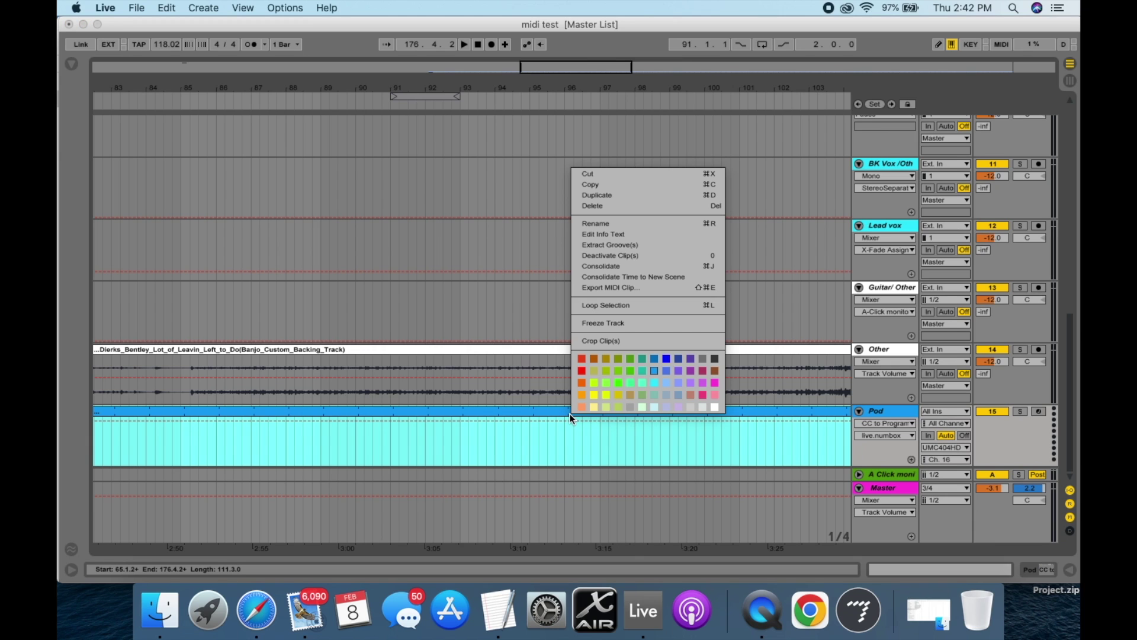
click(610, 267)
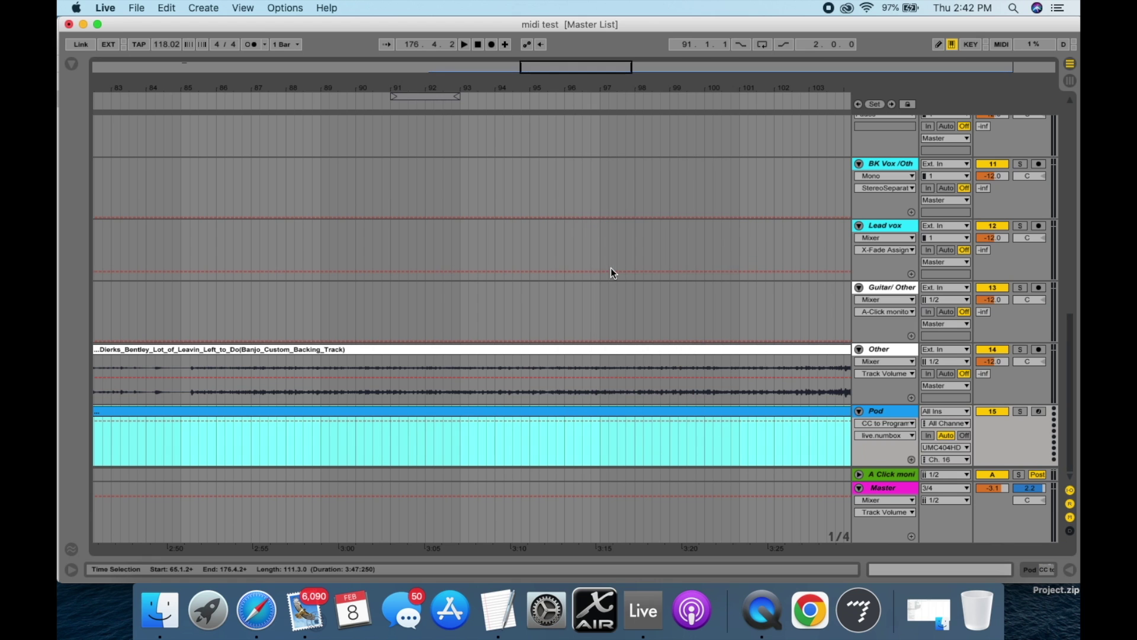
- Place the consolidated Pod clip in the first scene's Pod slot in Session view and open its envelope
drag(533, 83, 376, 328)
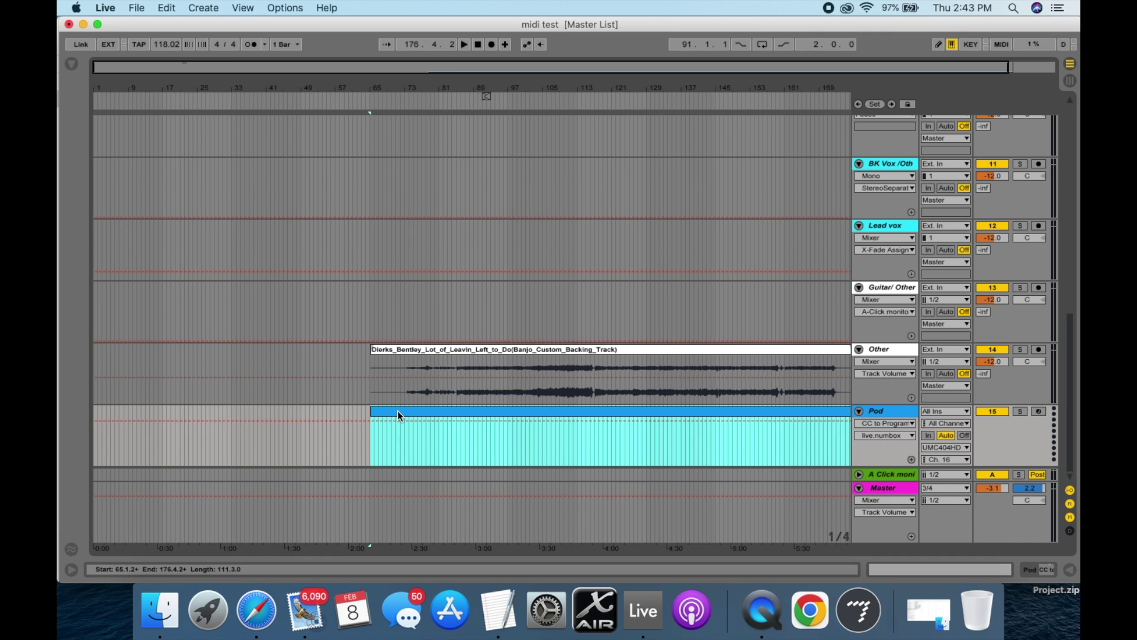
key(Tab)
click(820, 94)
drag(821, 94, 821, 90)
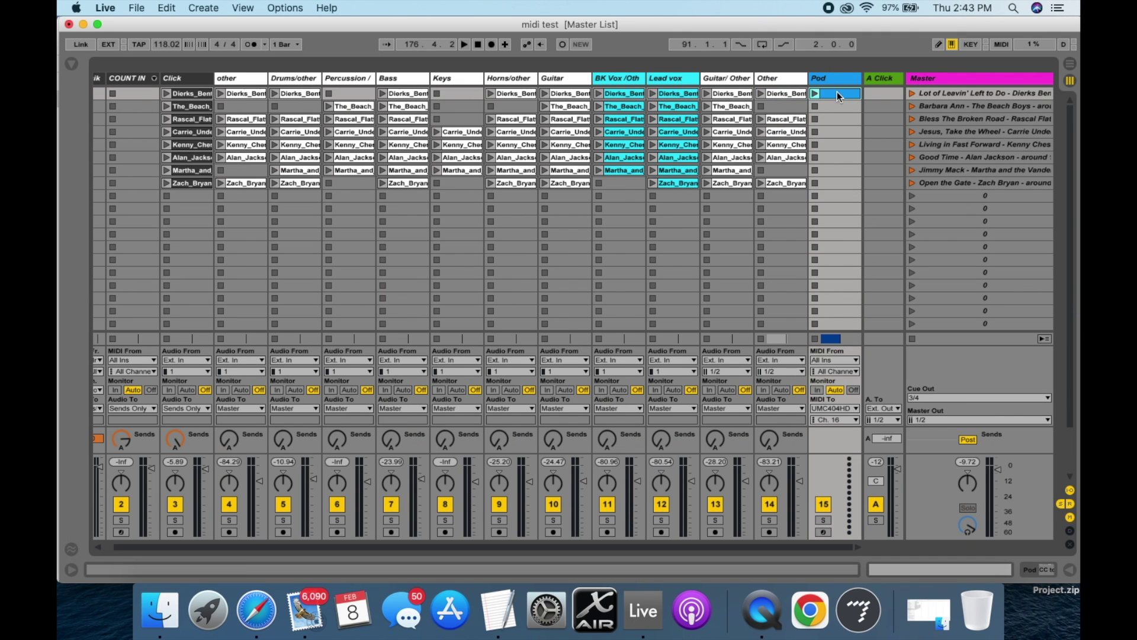
double_click(787, 94)
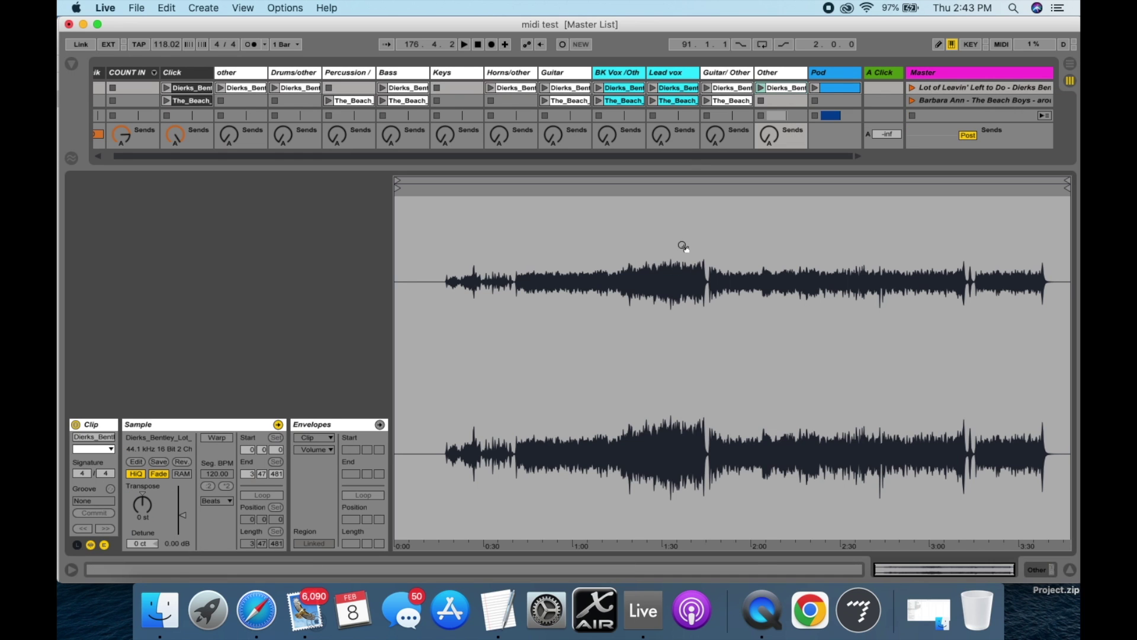
click(839, 86)
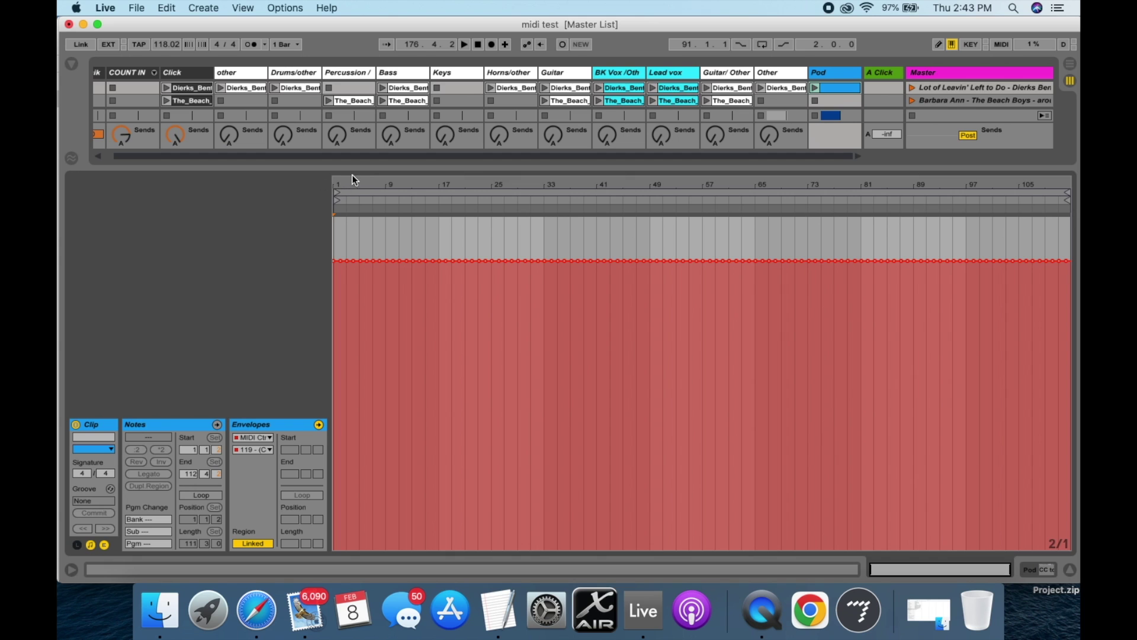
- Delete all breakpoints of the controller 119 envelope across the full length of the Pod clip
drag(354, 184, 354, 231)
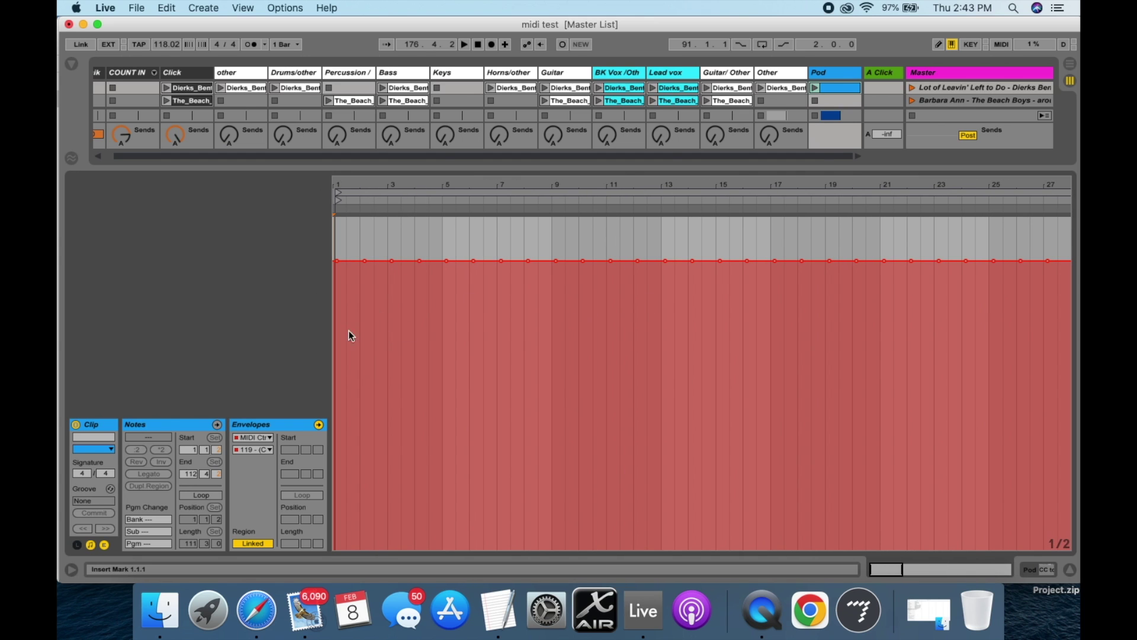
drag(333, 336, 464, 333)
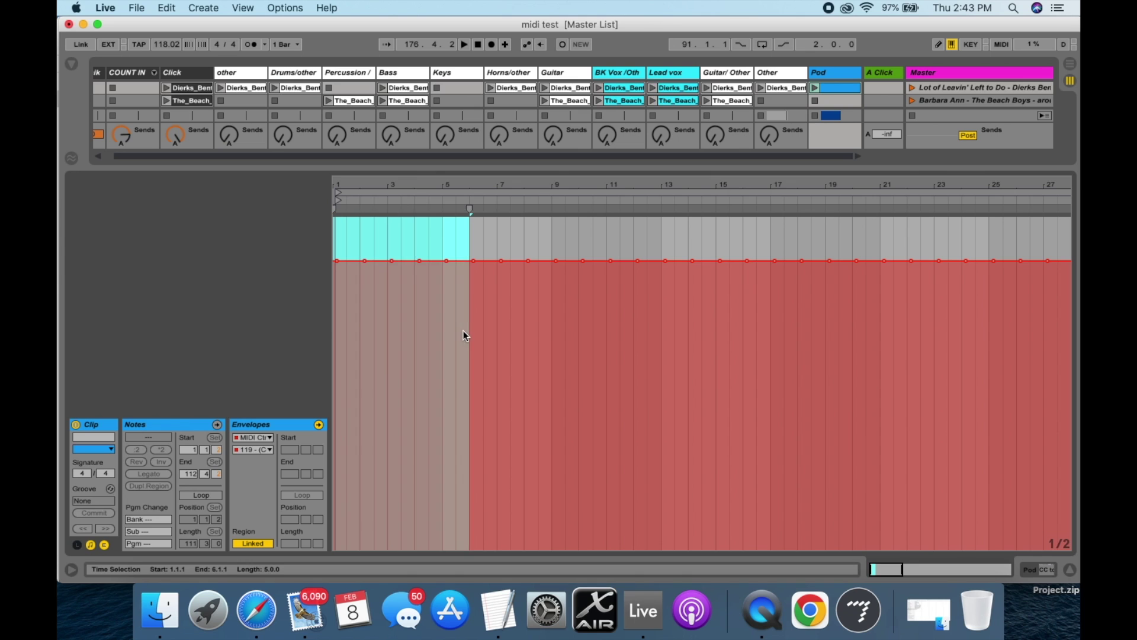
drag(332, 344, 1073, 391)
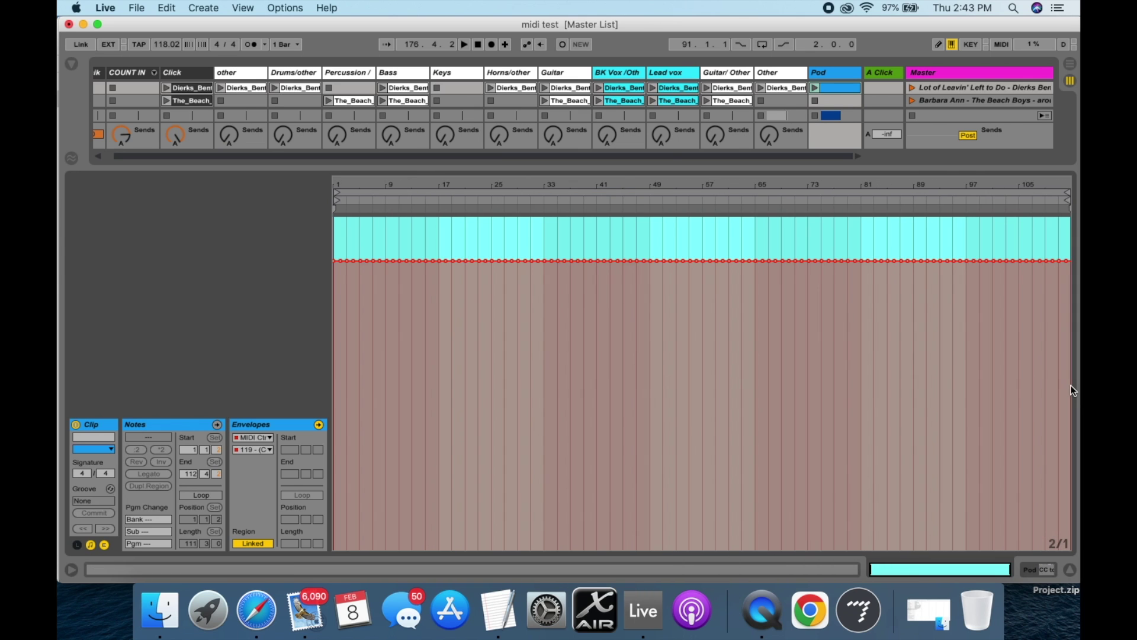
key(Delete)
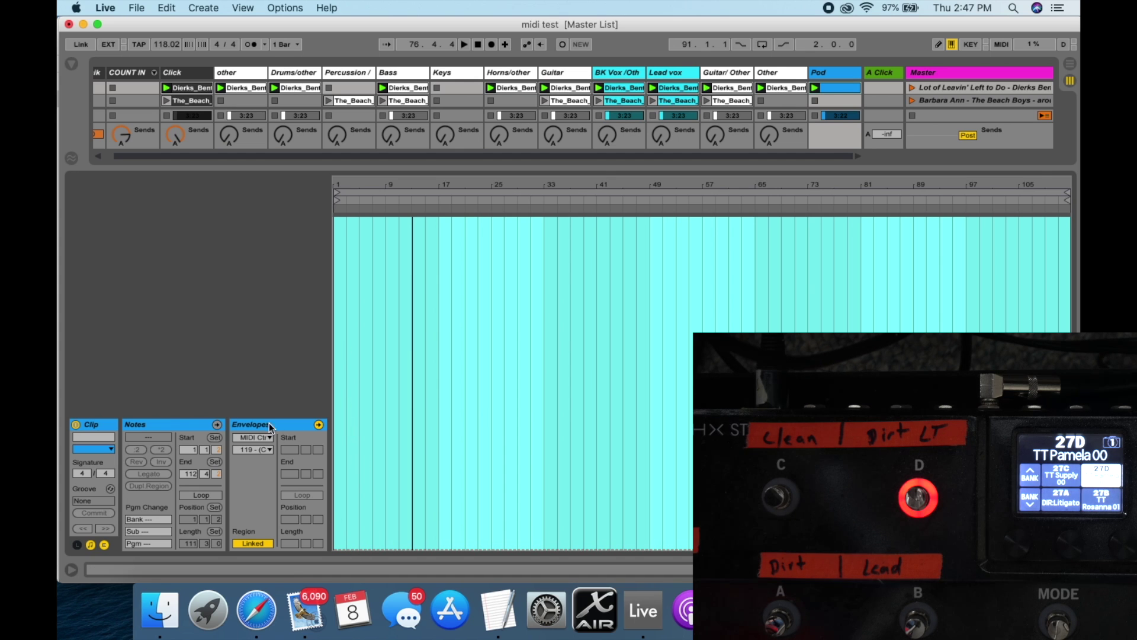
- Switch the Pod clip's envelope device to CC to Program Change and back to MIDI Ctrl
click(330, 461)
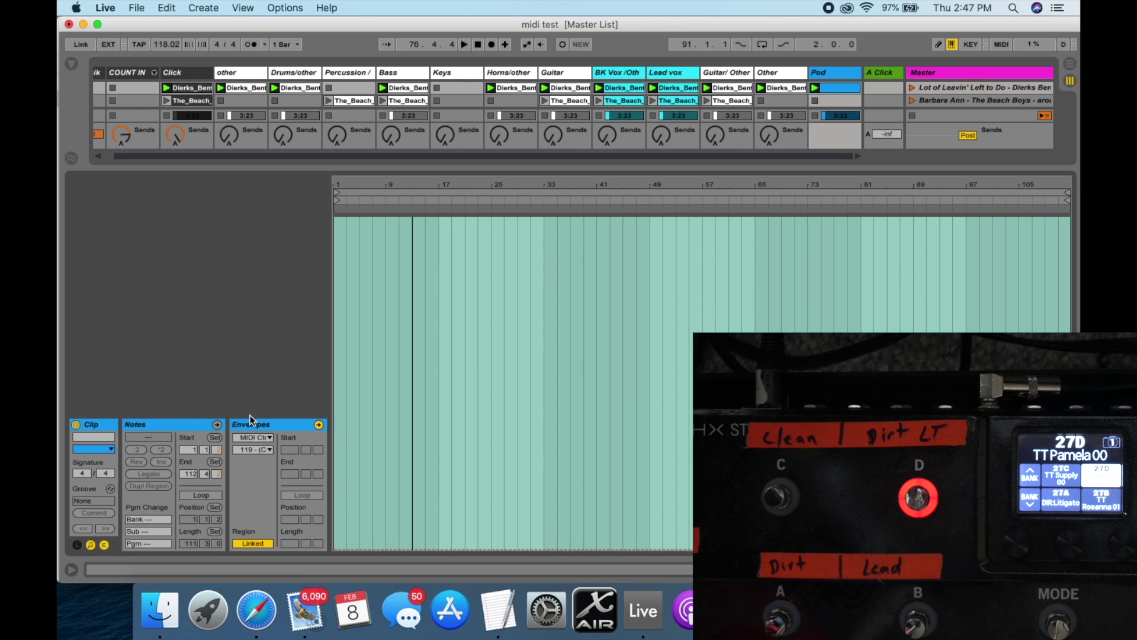
click(249, 439)
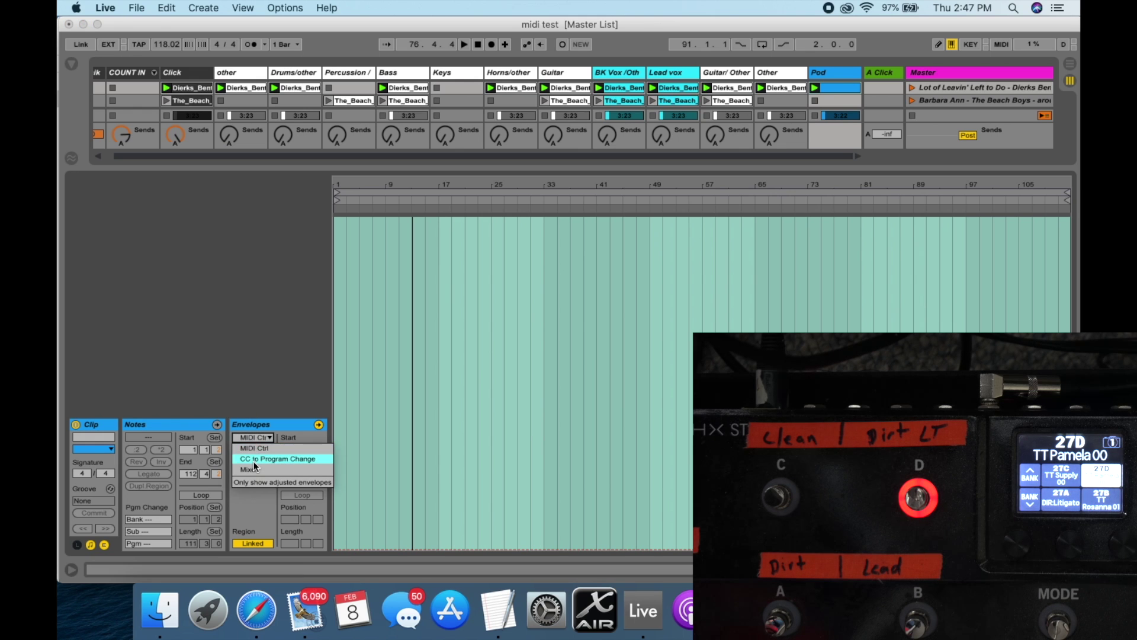
click(254, 460)
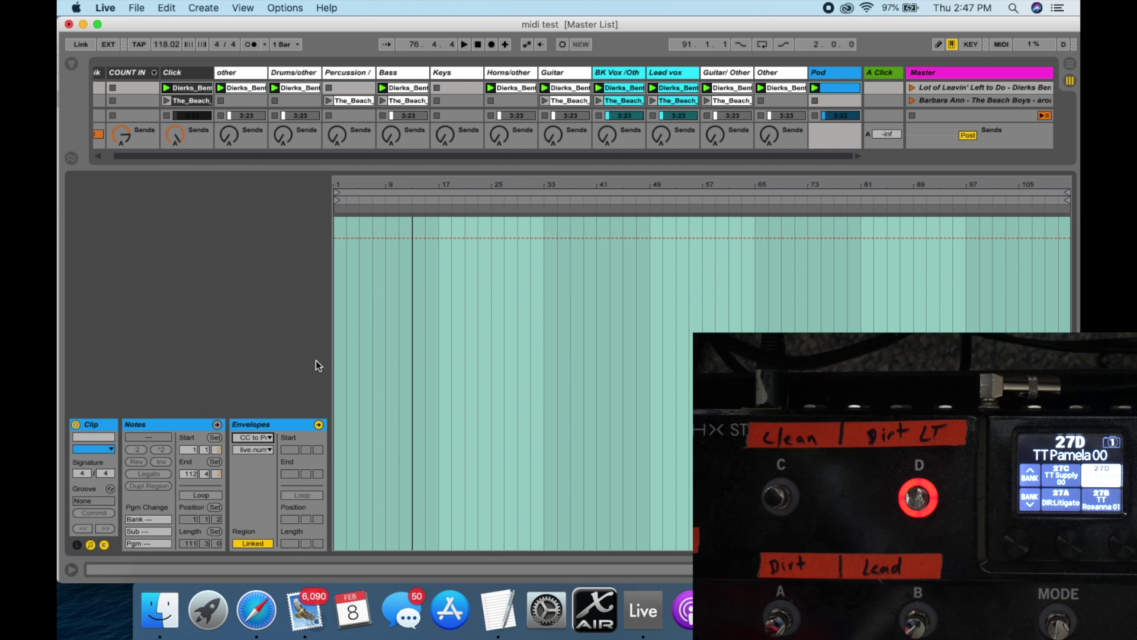
click(251, 438)
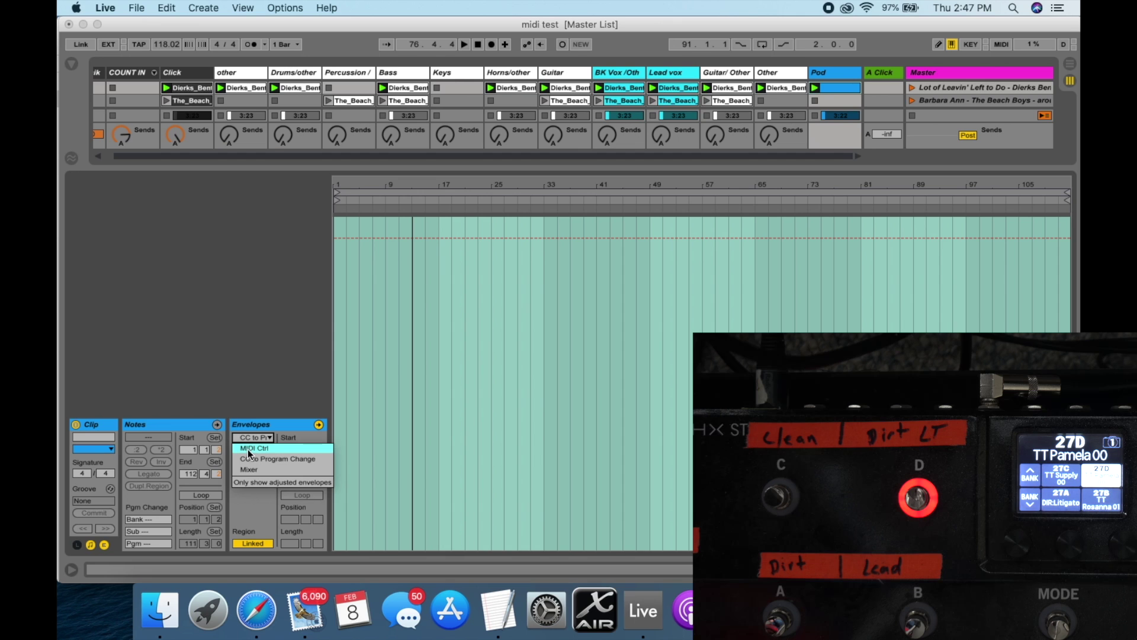
click(251, 449)
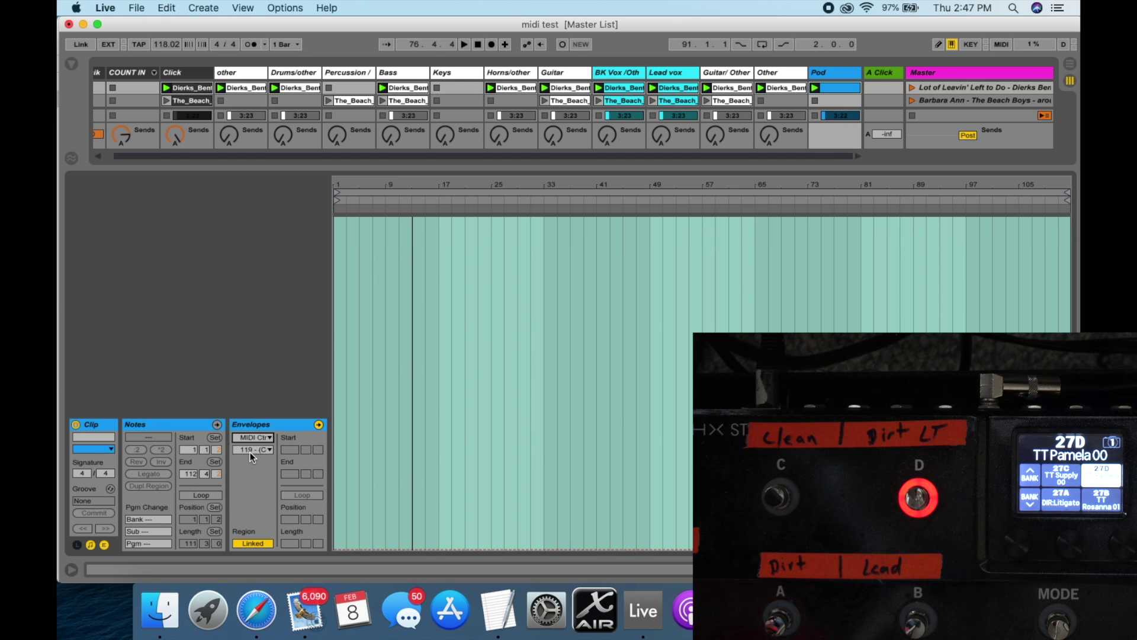
- Add a breakpoint at 0 to the Pod clip's 100 - RPN LSB envelope and return the envelope control to 119 - (Controller)
click(250, 452)
click(243, 225)
mouse_move(369, 549)
mouse_down()
mouse_move(367, 518)
mouse_move(367, 549)
mouse_up()
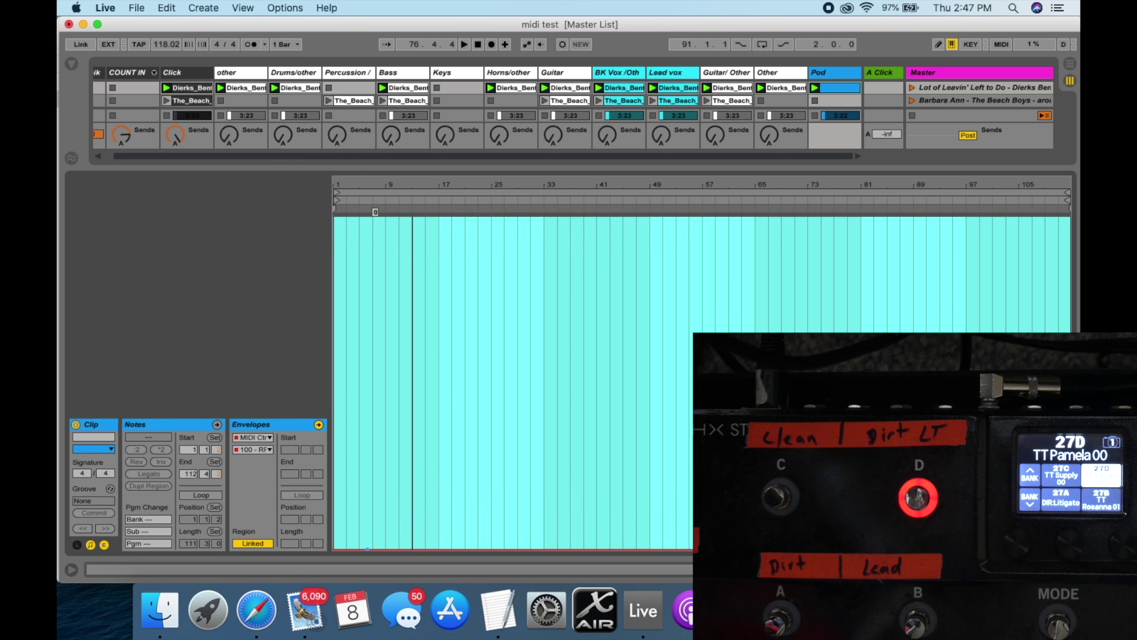
click(249, 450)
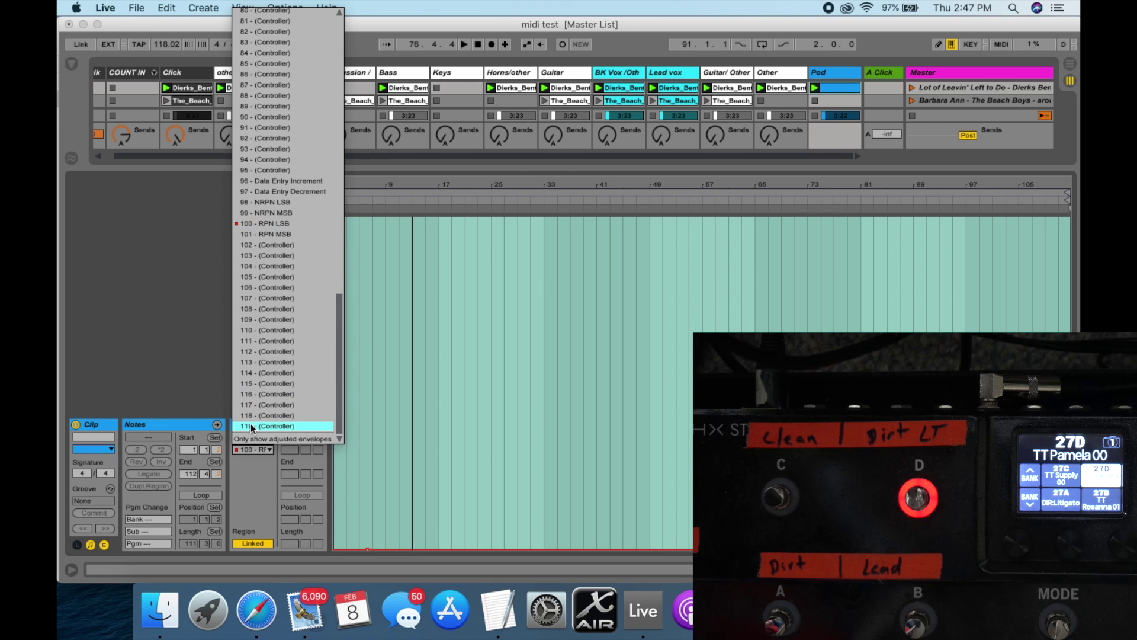
click(251, 425)
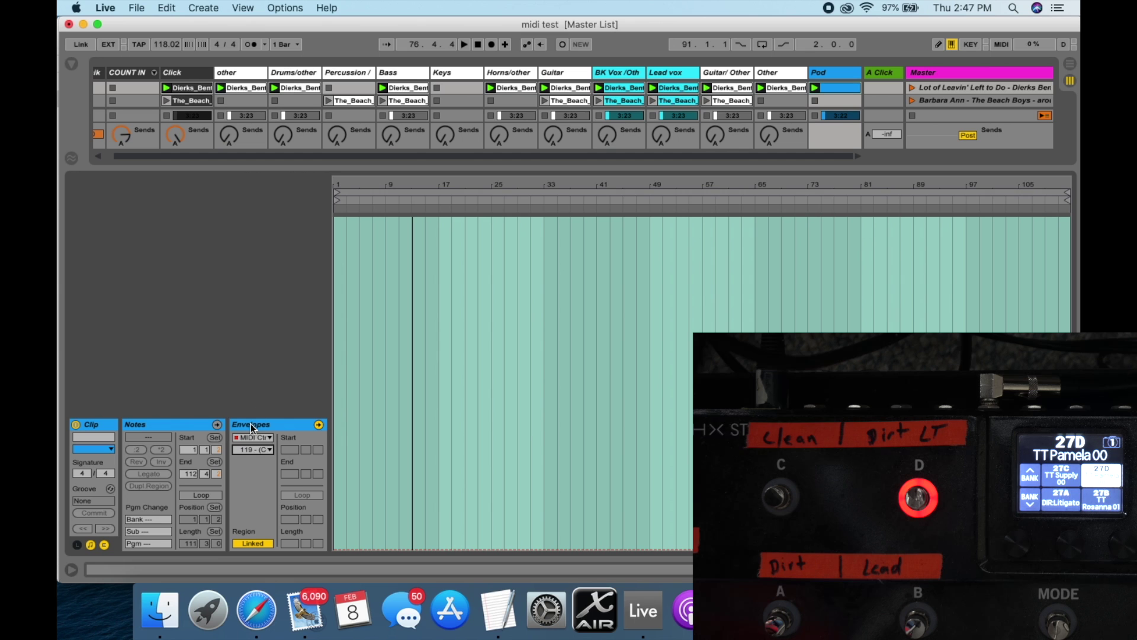
- Check the CC to Convert number on the Pod track's device against the clip's envelope control, keeping 119 - (Controller) selected
click(841, 70)
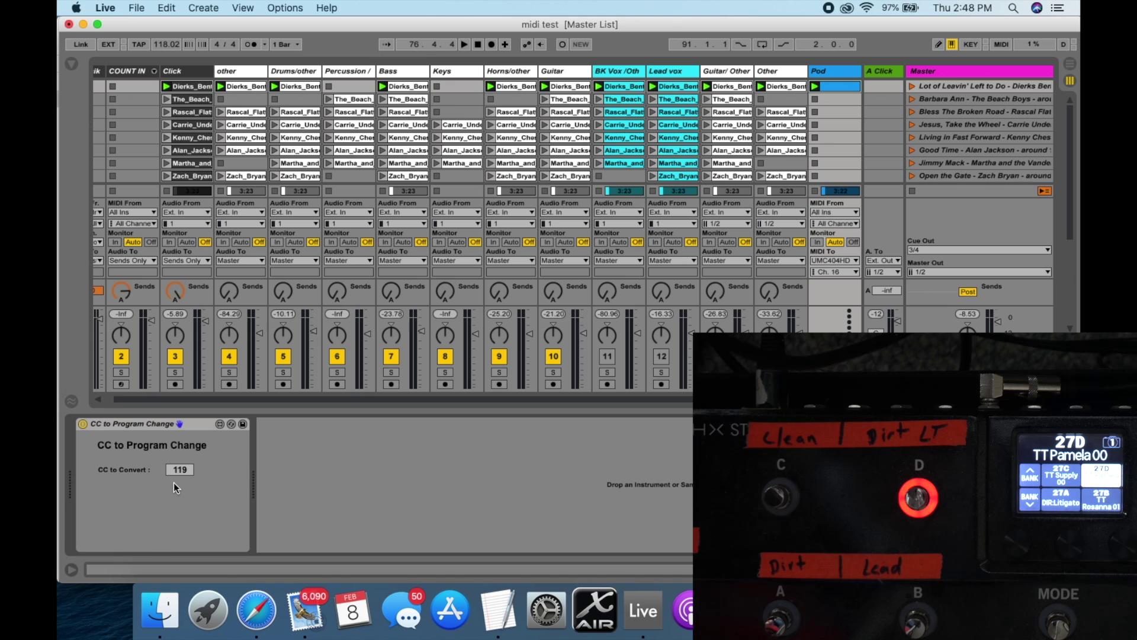
double_click(837, 87)
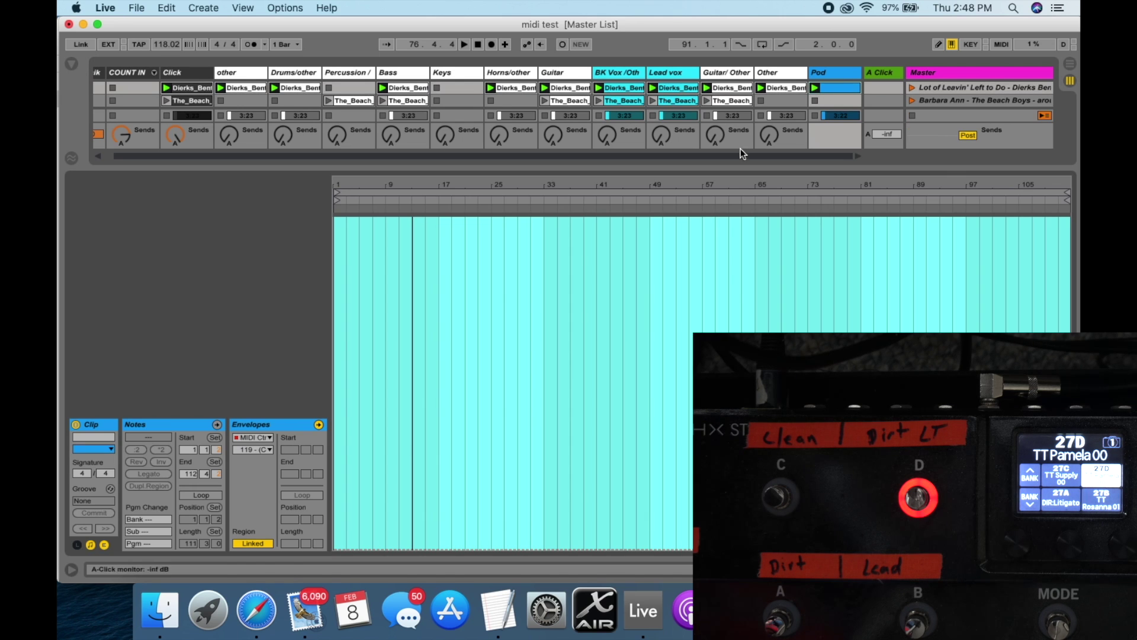
click(251, 449)
click(251, 448)
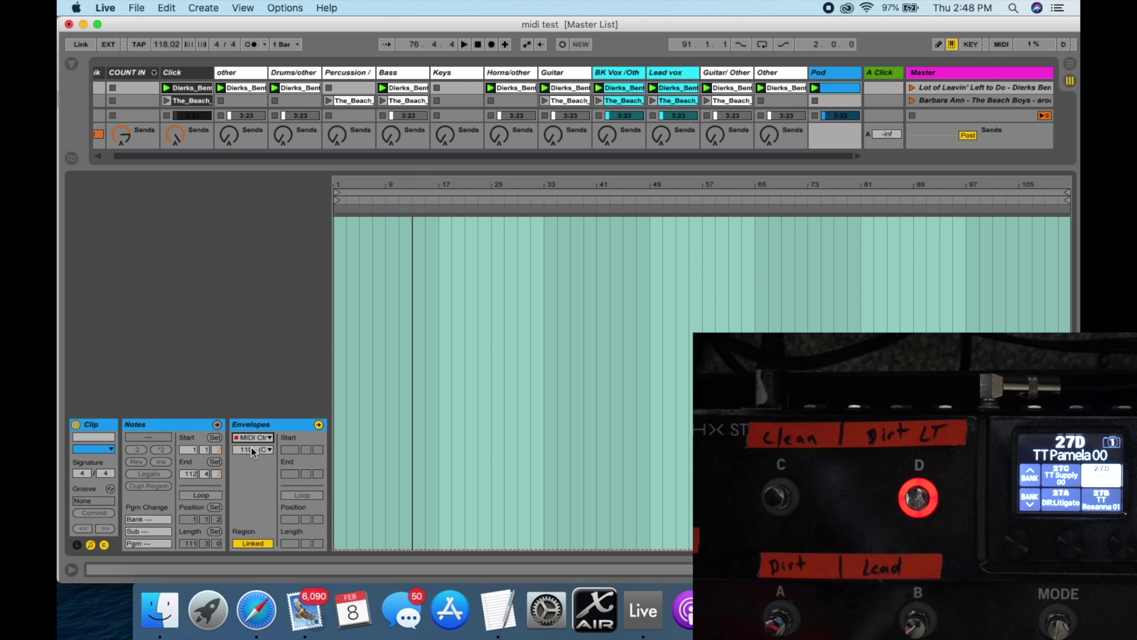
click(251, 449)
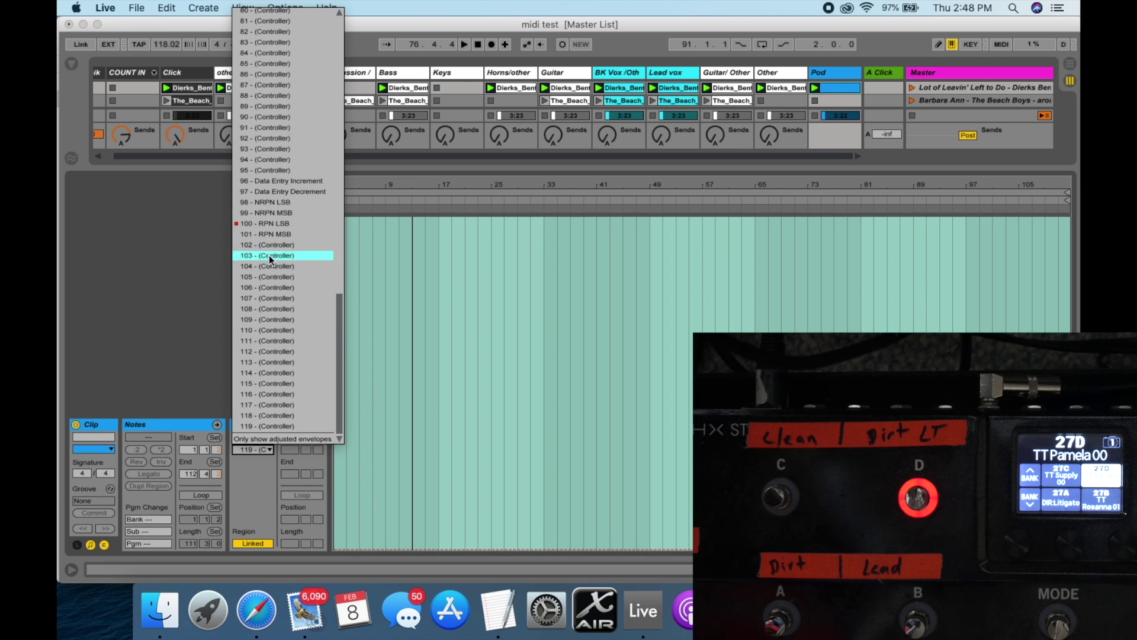
click(250, 424)
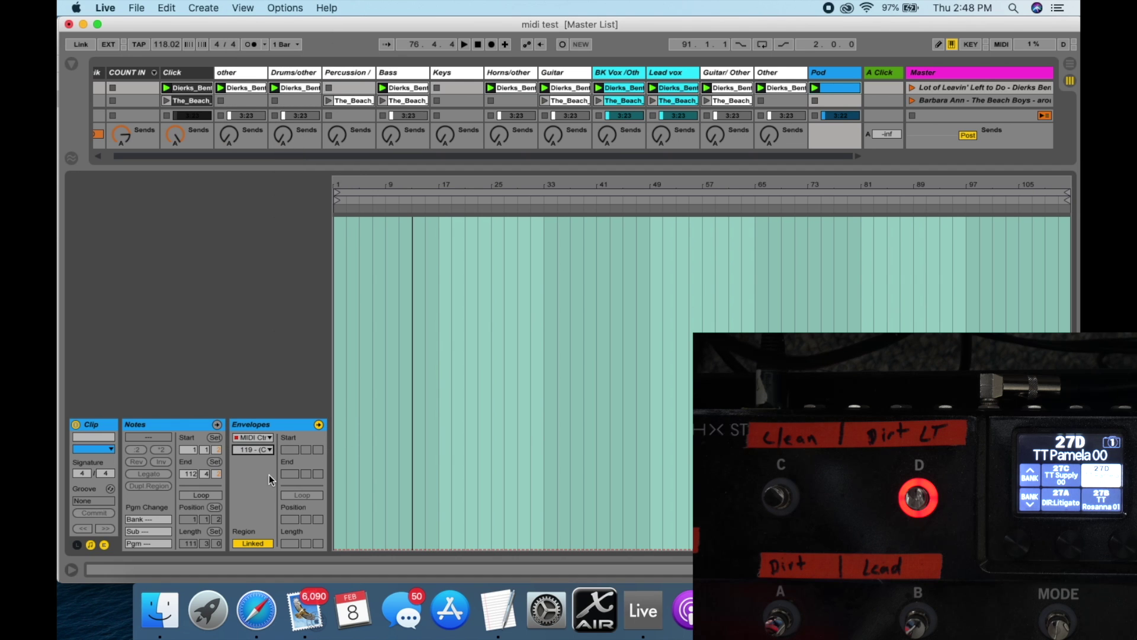
- Add a breakpoint at the start of the Pod clip and raise its controller 119 envelope to a value of 119
click(343, 542)
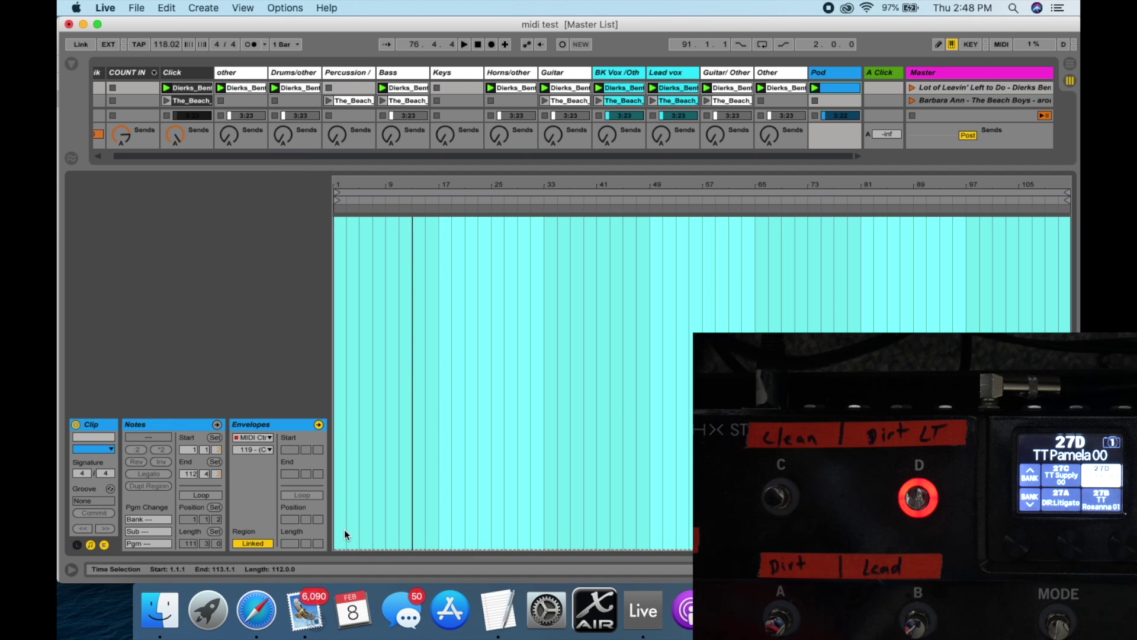
click(343, 529)
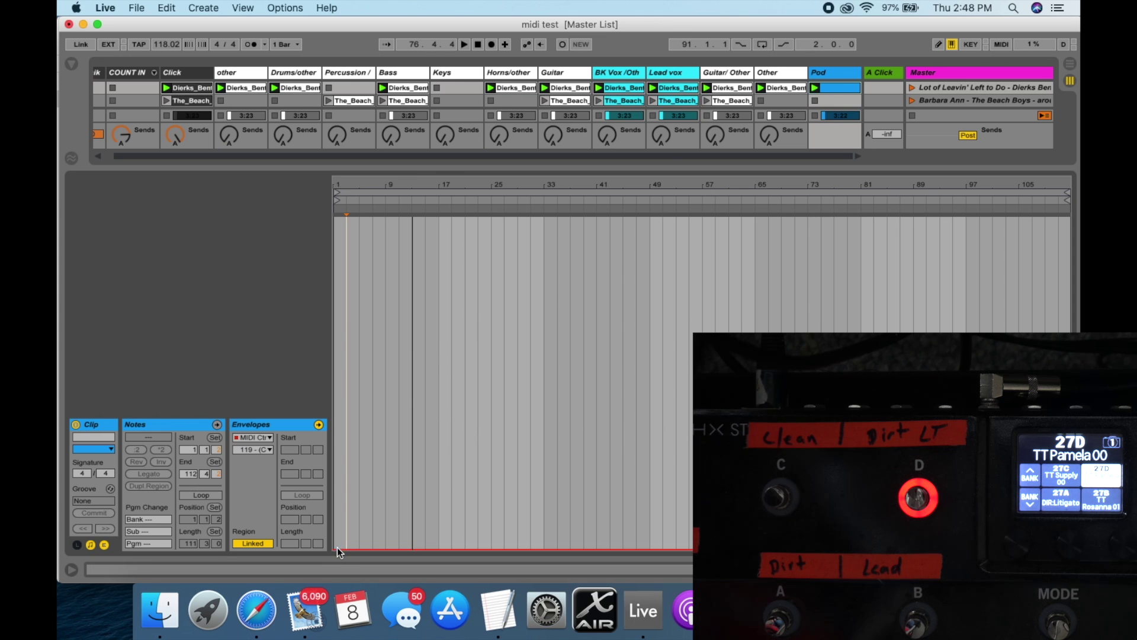
drag(336, 549, 377, 237)
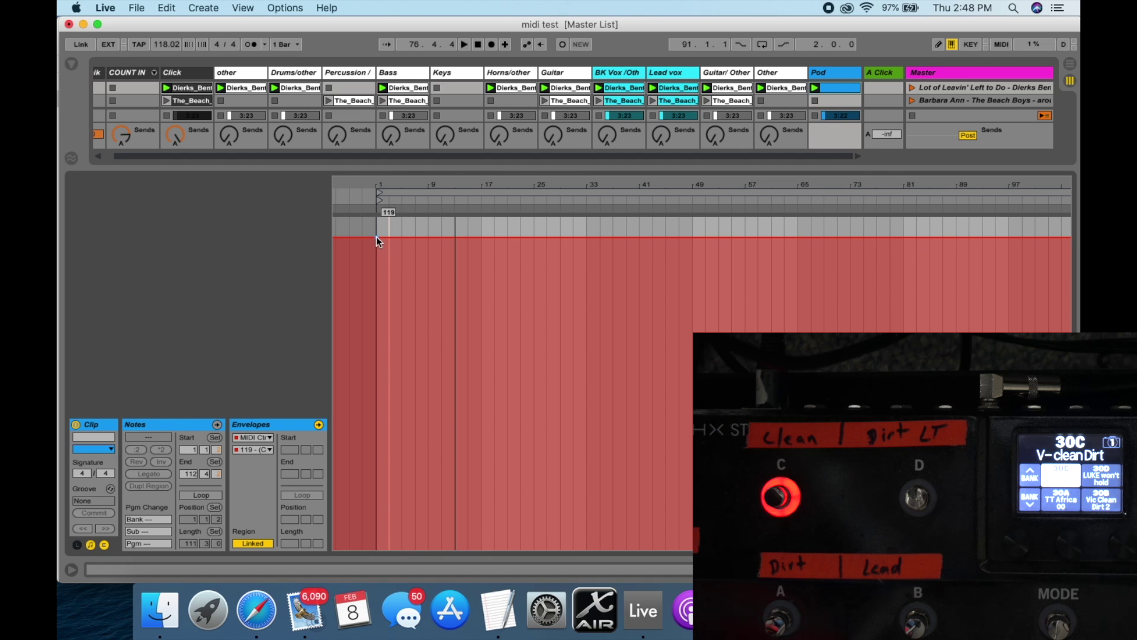
- Select the Pod clip's controller 119 envelope from bar 7 to bar 113
click(386, 253)
click(415, 257)
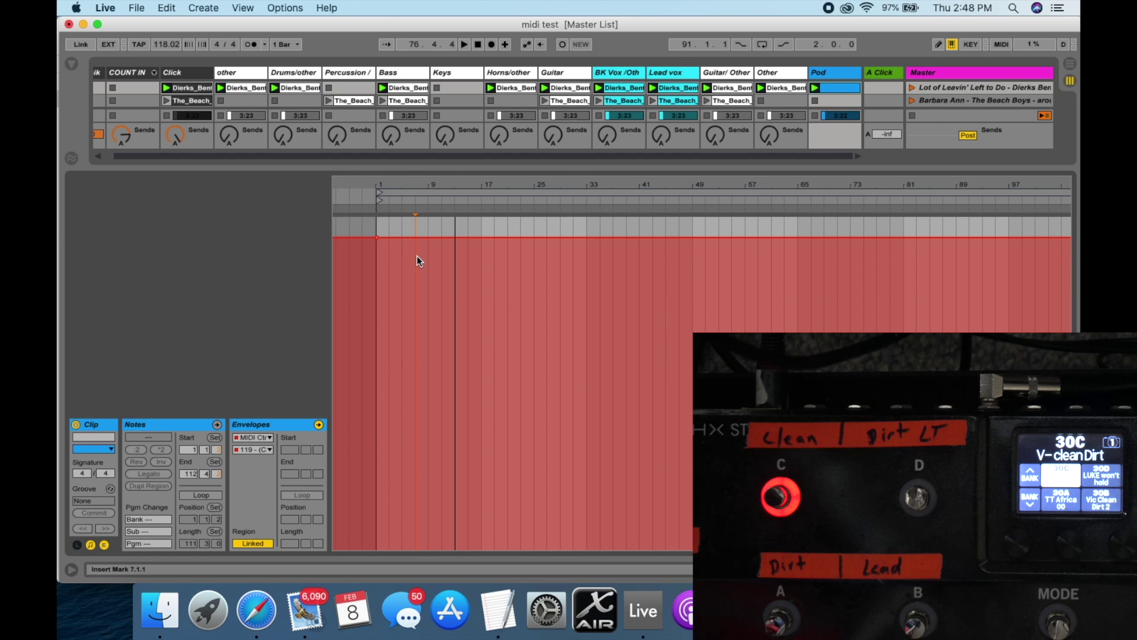
drag(417, 256, 1079, 261)
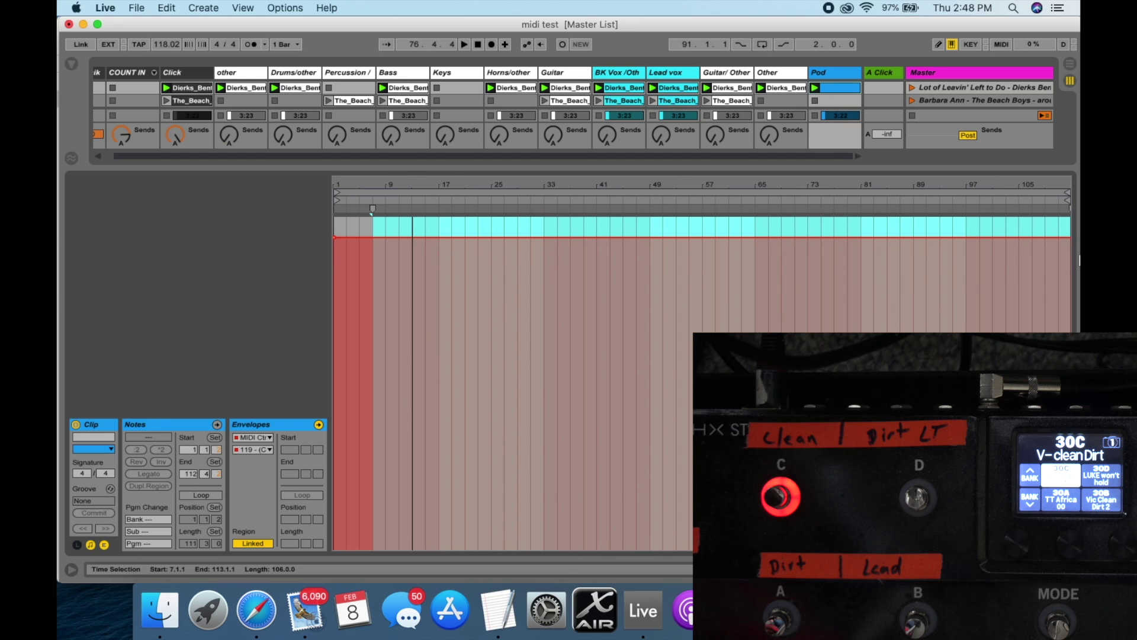
click(378, 239)
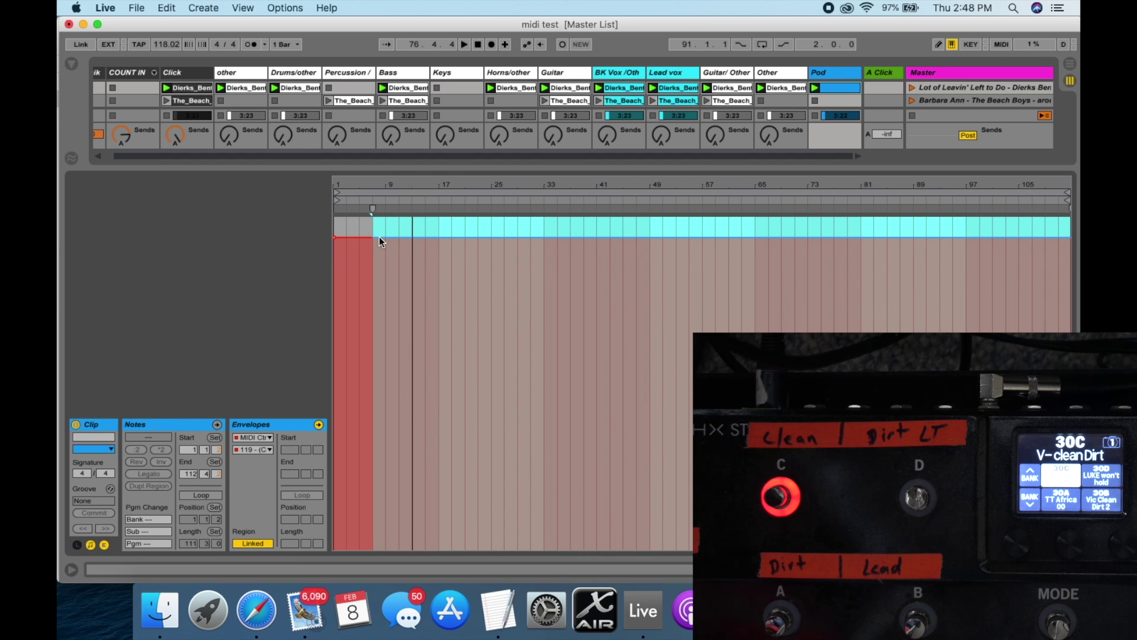
drag(380, 236, 382, 247)
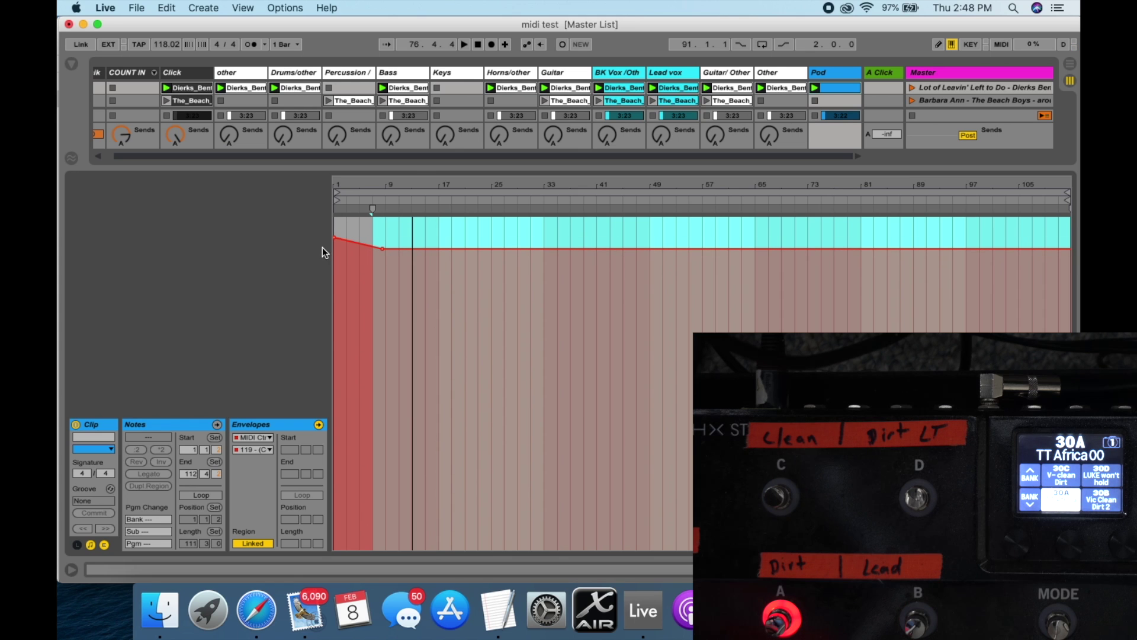
click(376, 251)
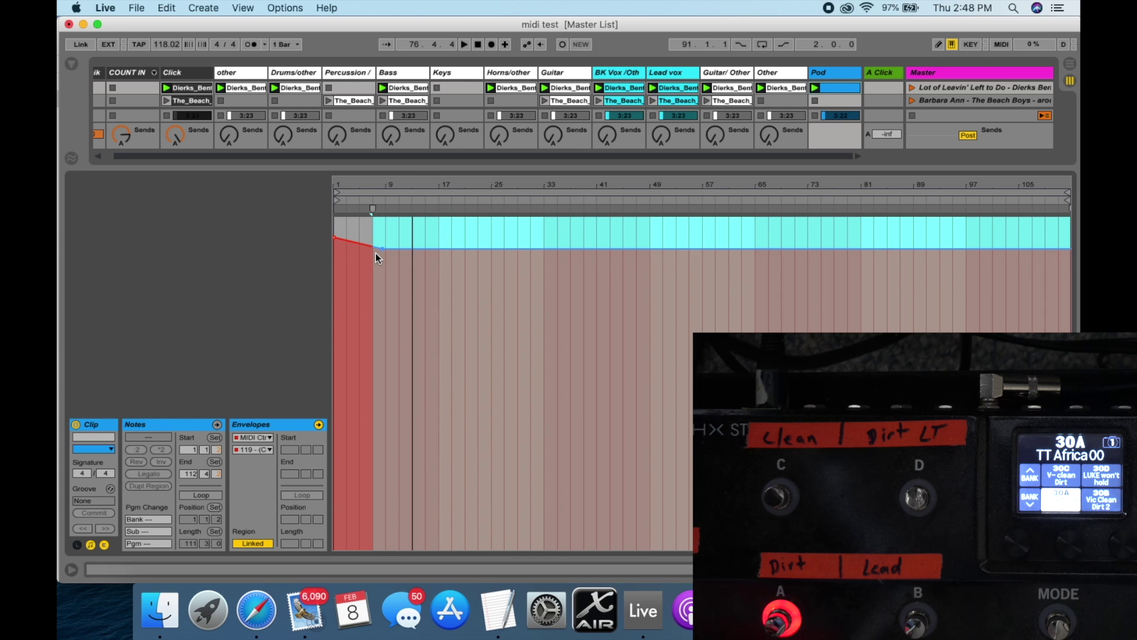
key(Delete)
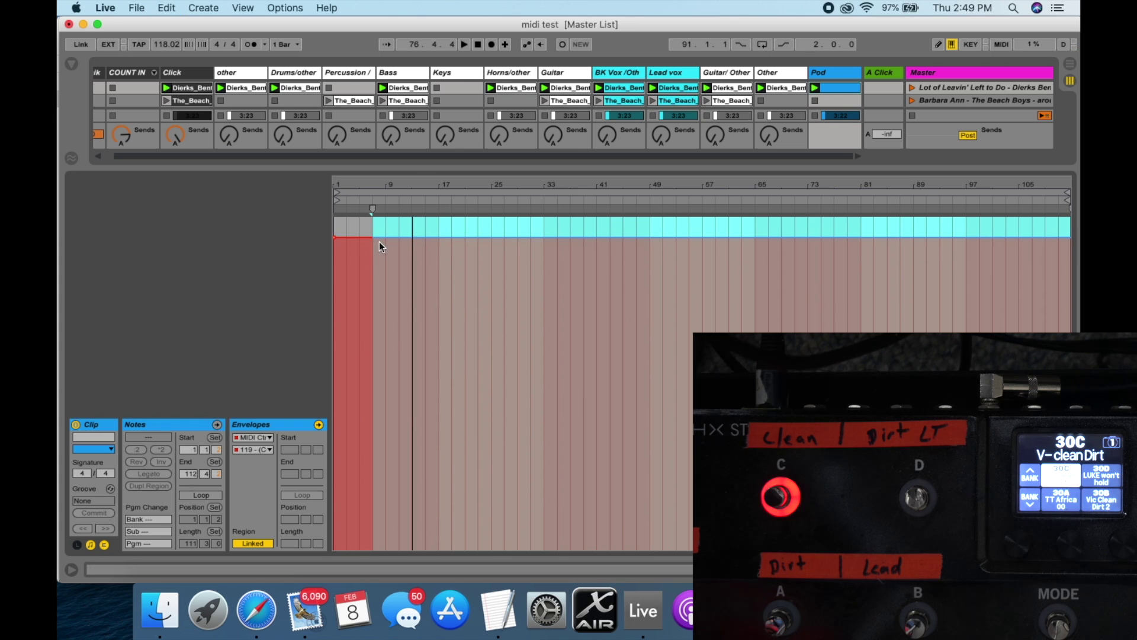
- Lower the controller 119 envelope slightly from bar 7, and slightly further from bar 11 to the clip's end at bar 113
click(379, 239)
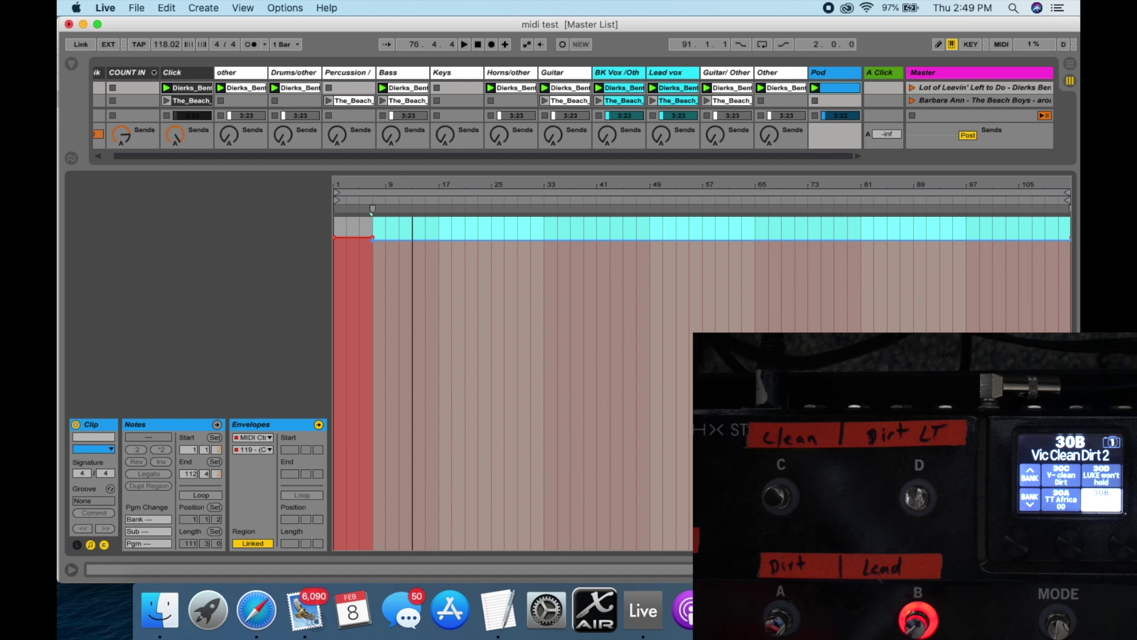
click(374, 240)
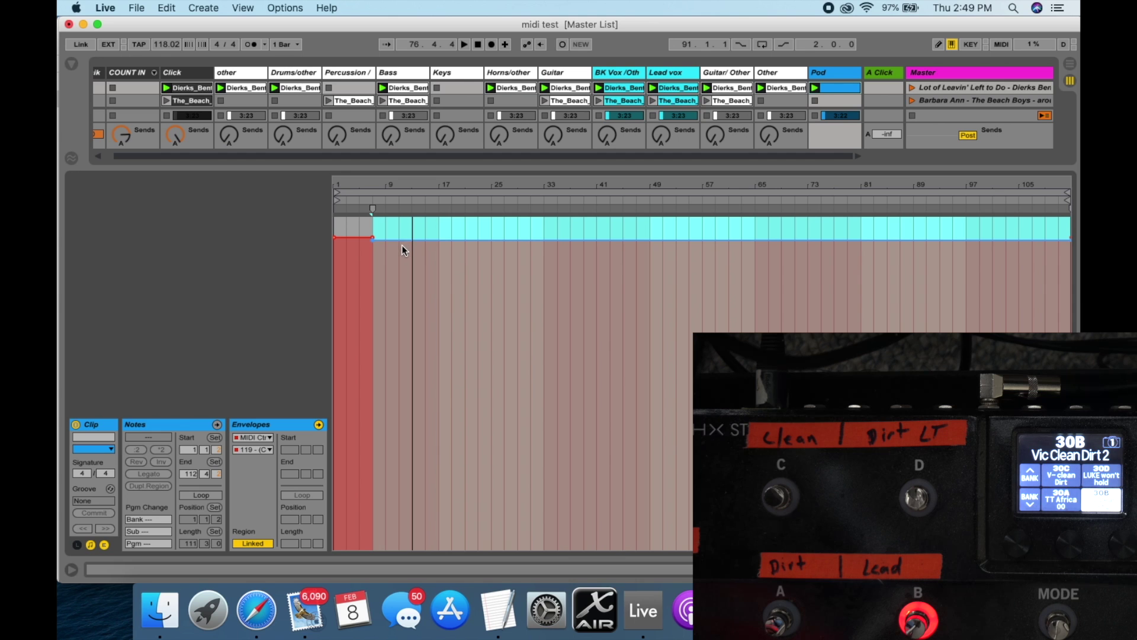
click(399, 250)
drag(399, 250, 1049, 248)
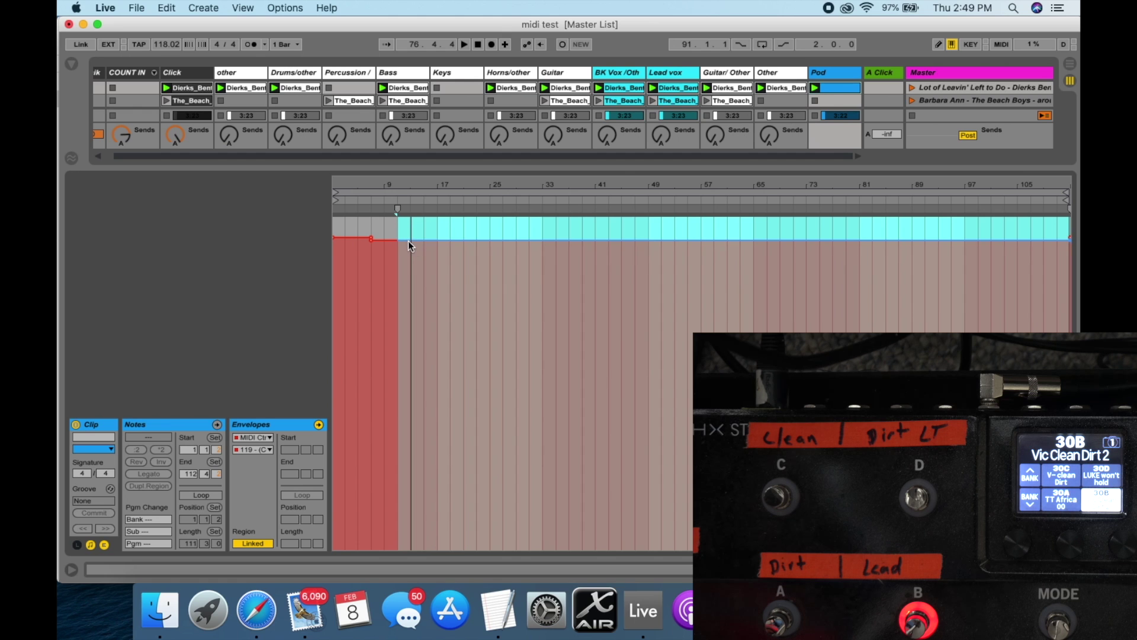
mouse_move(396, 244)
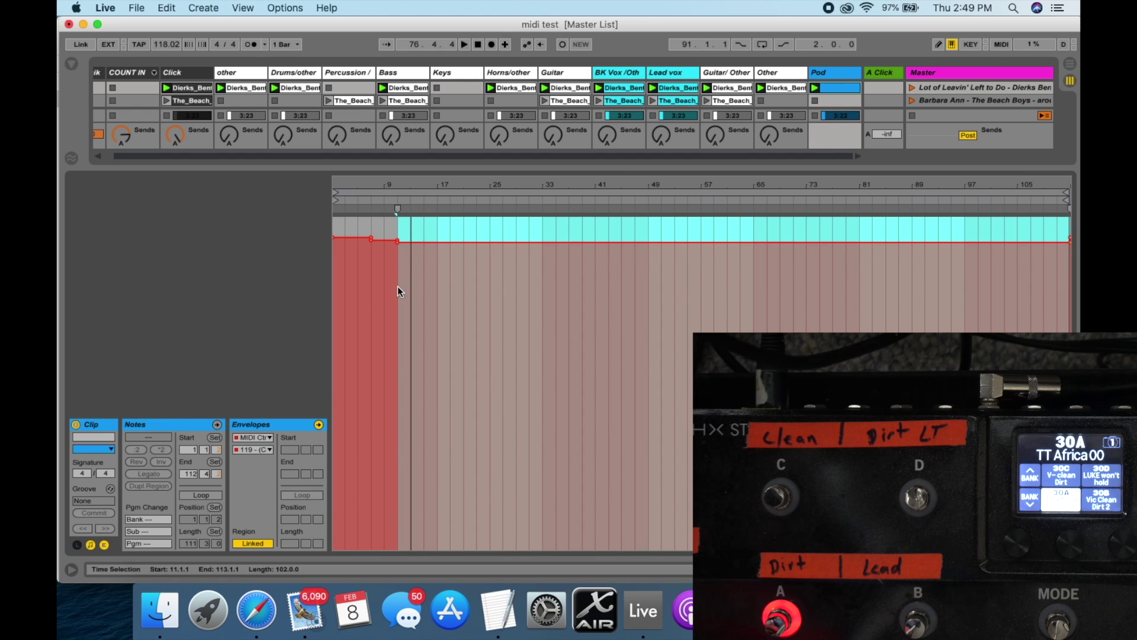
- Copy the first Pod clip into the Pod track's slot in the Barbara Ann scene
click(912, 89)
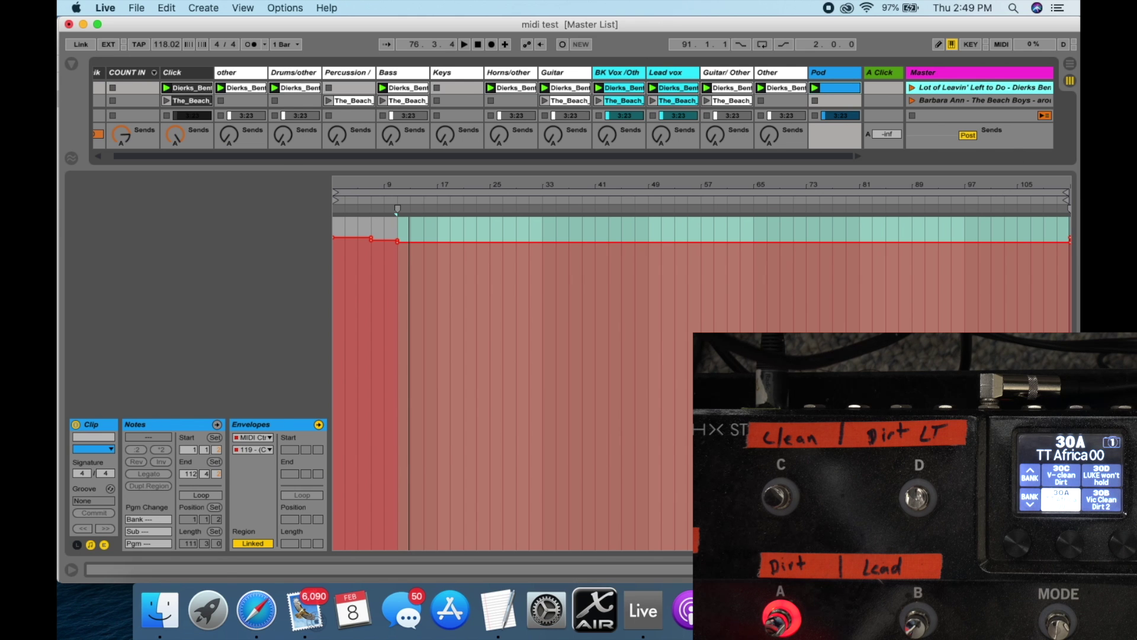
key(super+alt+l)
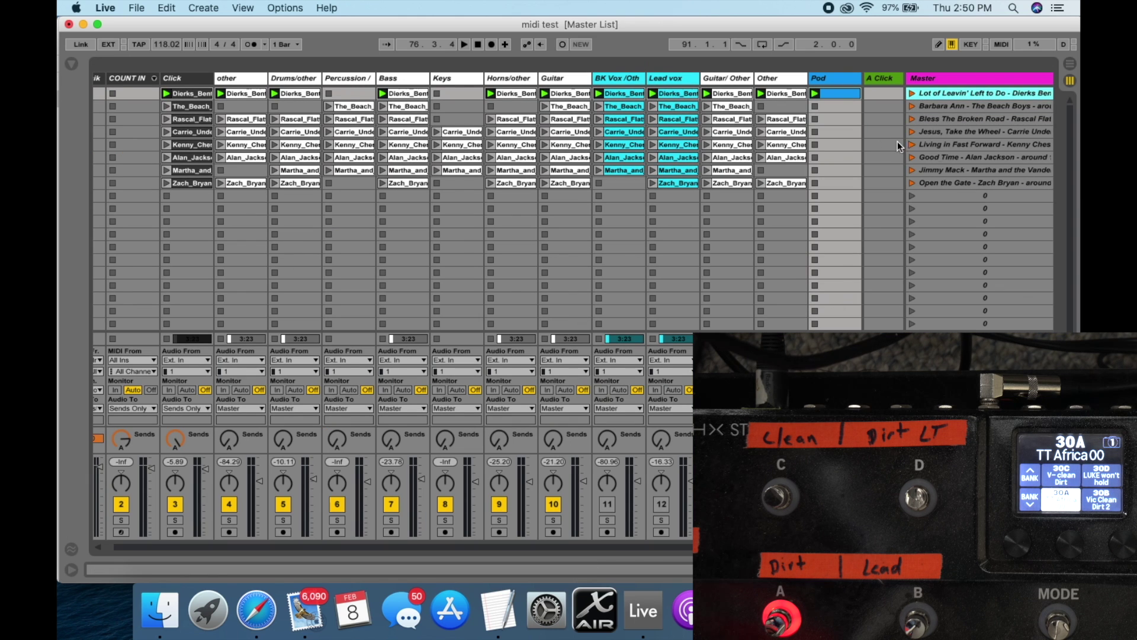
click(833, 109)
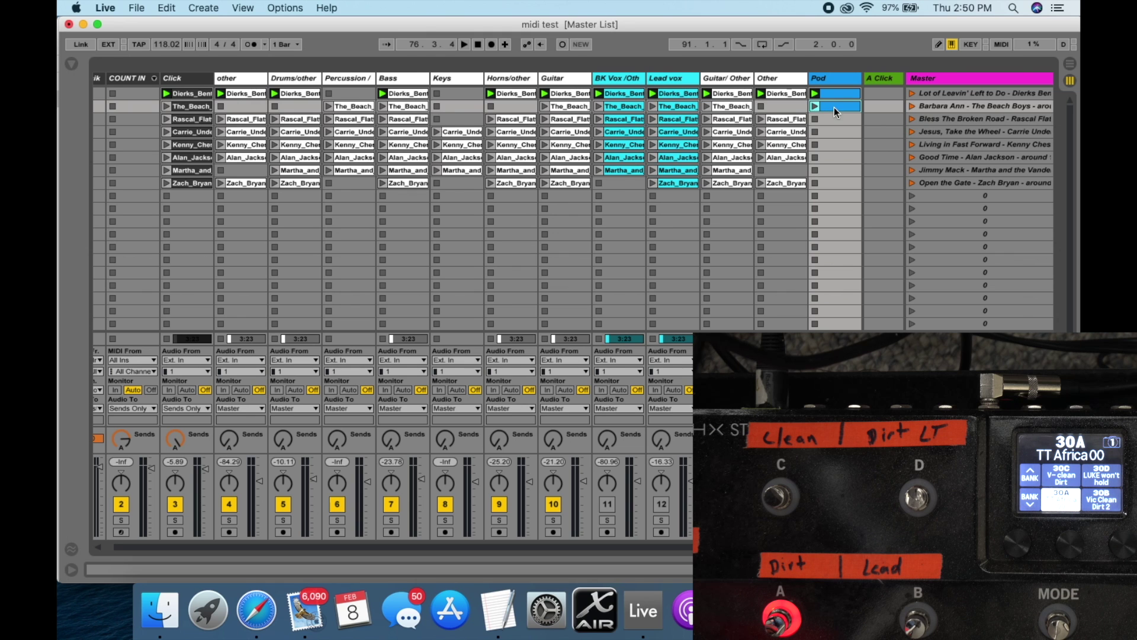
click(834, 93)
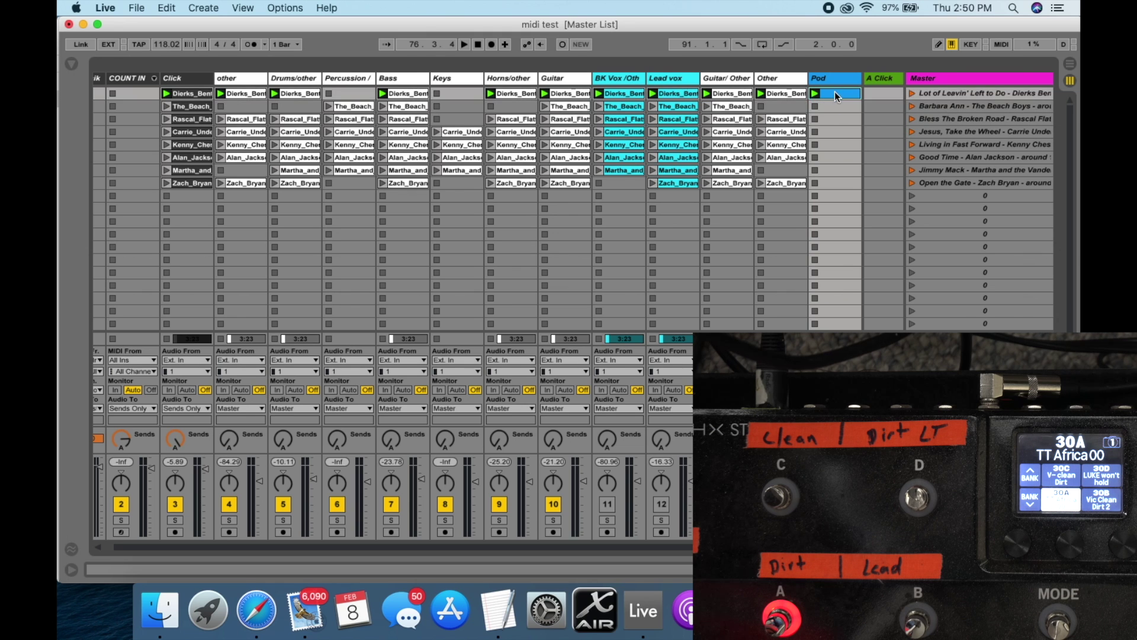
right_click(834, 93)
click(841, 109)
right_click(836, 105)
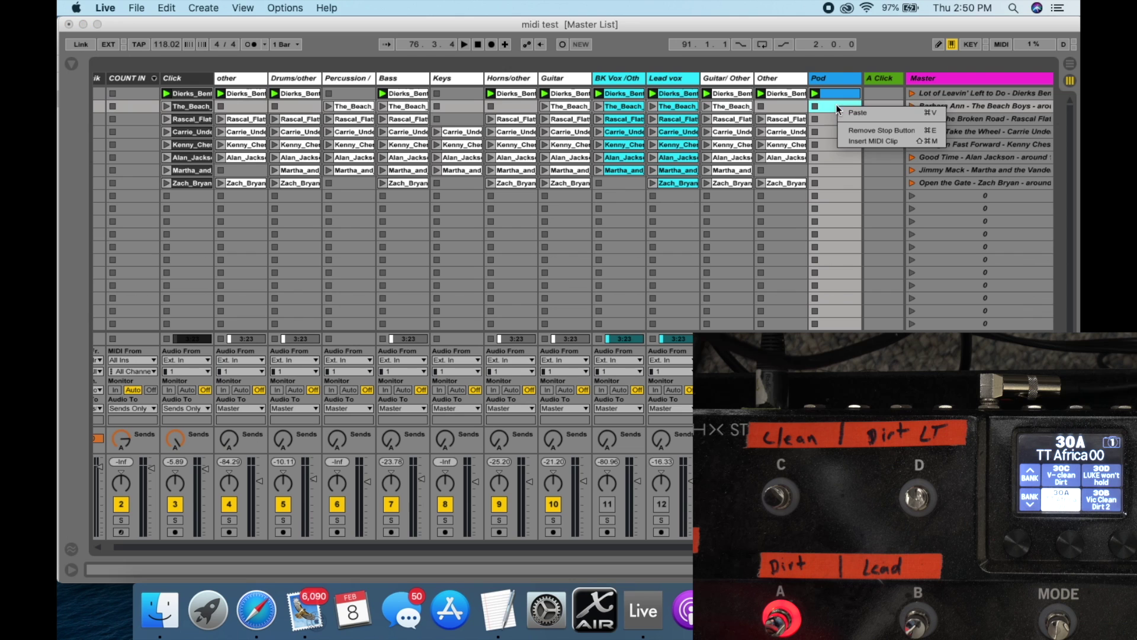
click(853, 112)
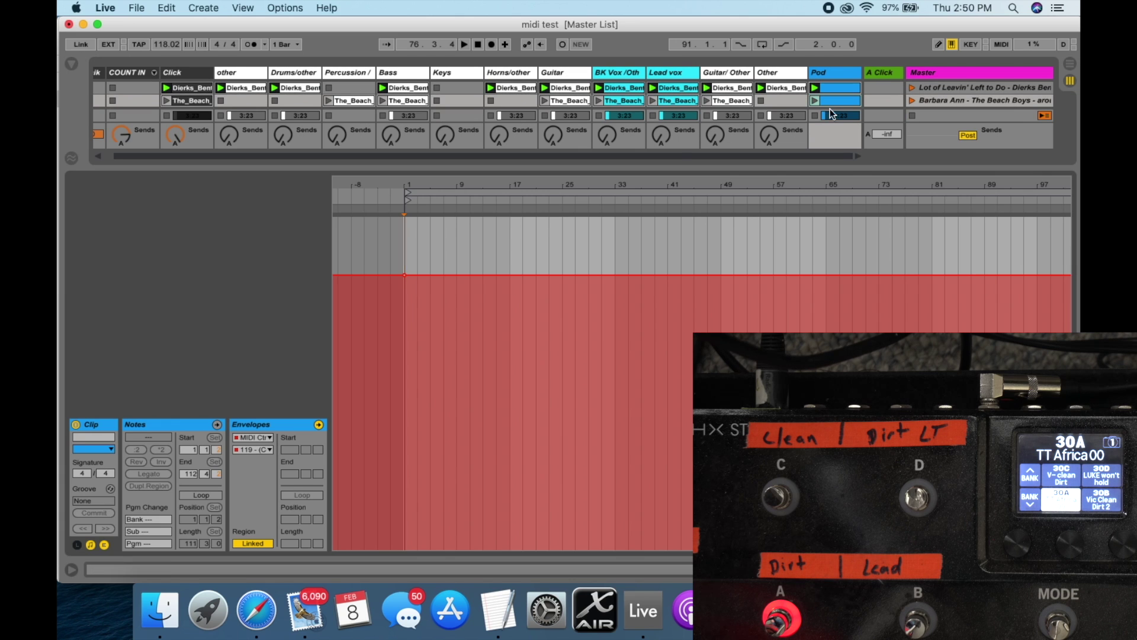
- Set the Barbara Ann Pod clip's controller 119 envelope to 117 at the start and 115 from bar 5 to the end
click(835, 100)
mouse_move(404, 275)
mouse_down()
mouse_move(404, 219)
mouse_move(404, 320)
mouse_move(405, 241)
mouse_up()
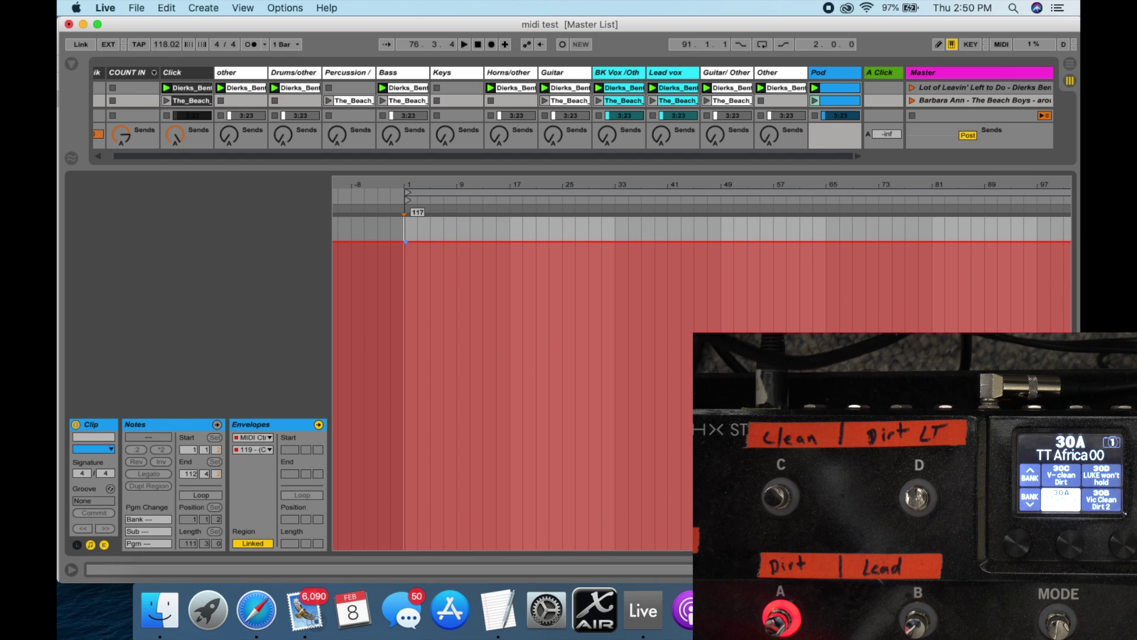
click(431, 269)
drag(430, 264, 1073, 267)
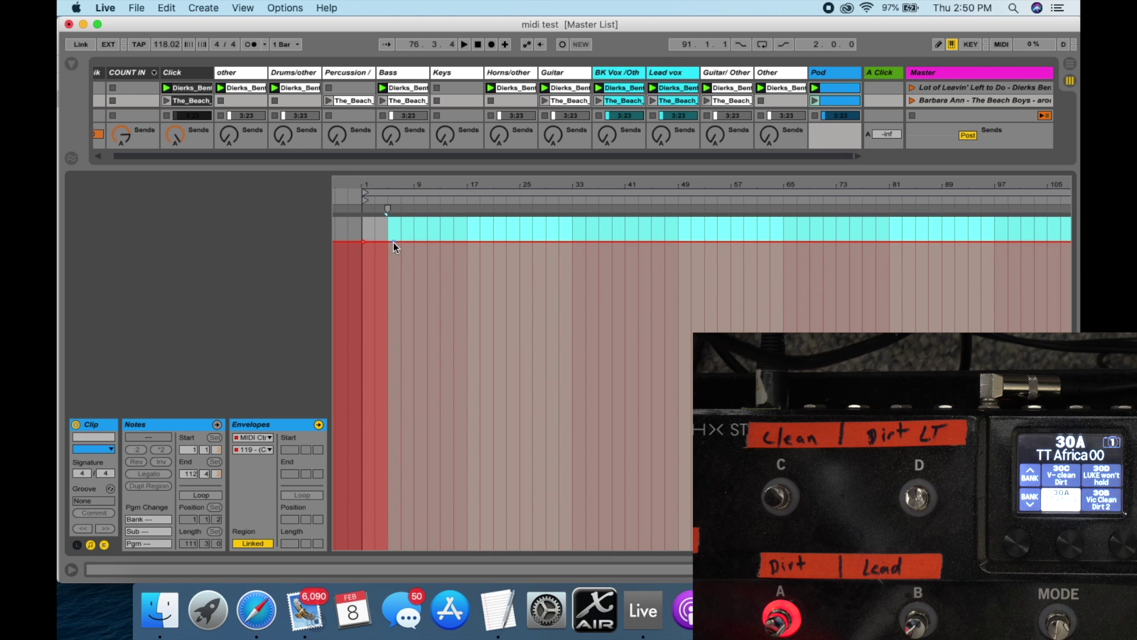
drag(393, 243, 393, 248)
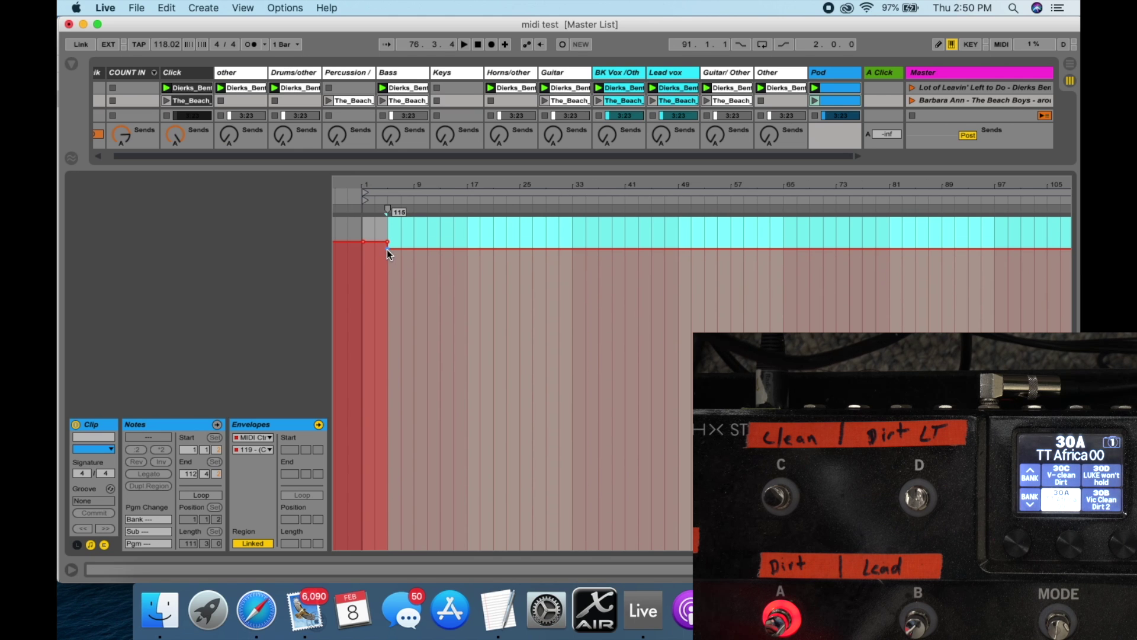
- Play the Barbara Ann scene, lower its Pod envelope sharply from bar 9 to the clip's end during playback, and stop
click(926, 100)
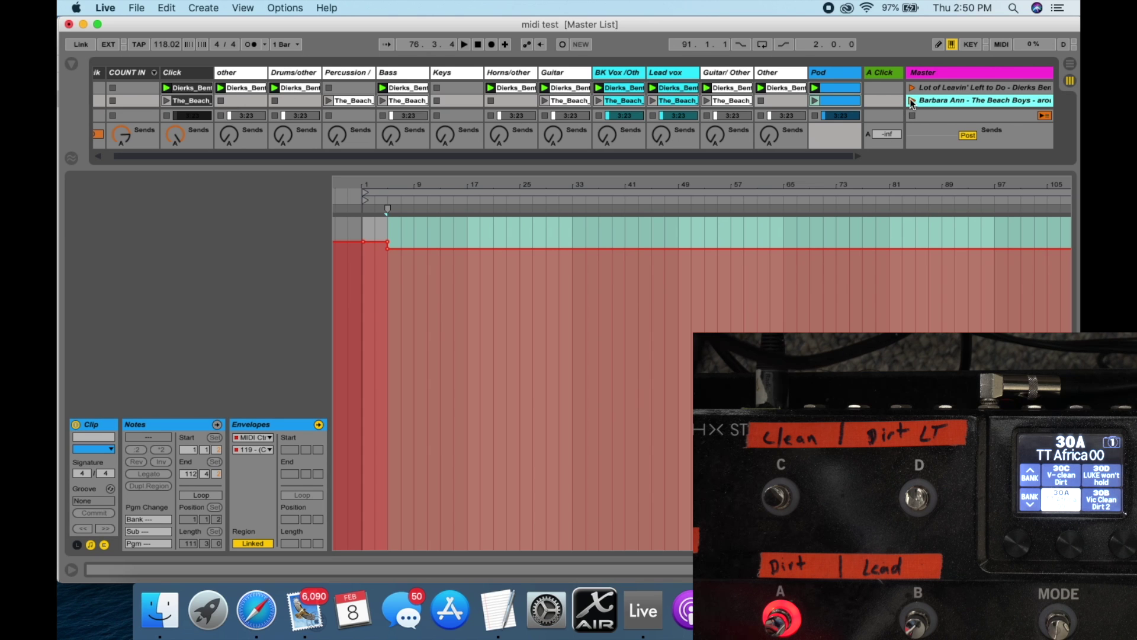
click(910, 100)
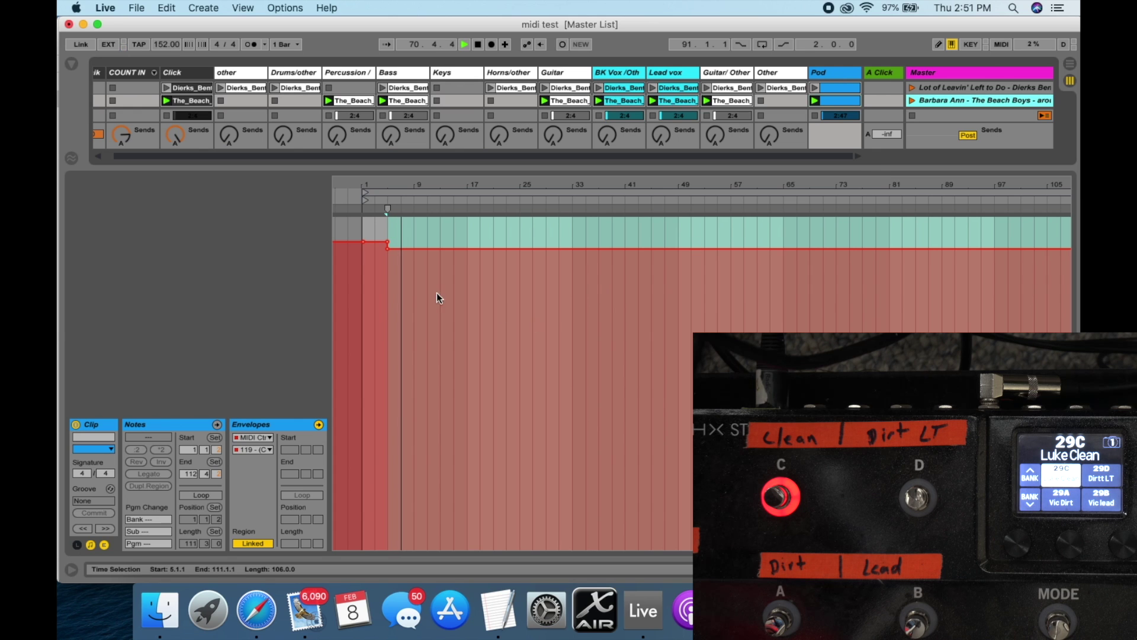
drag(409, 277, 1073, 271)
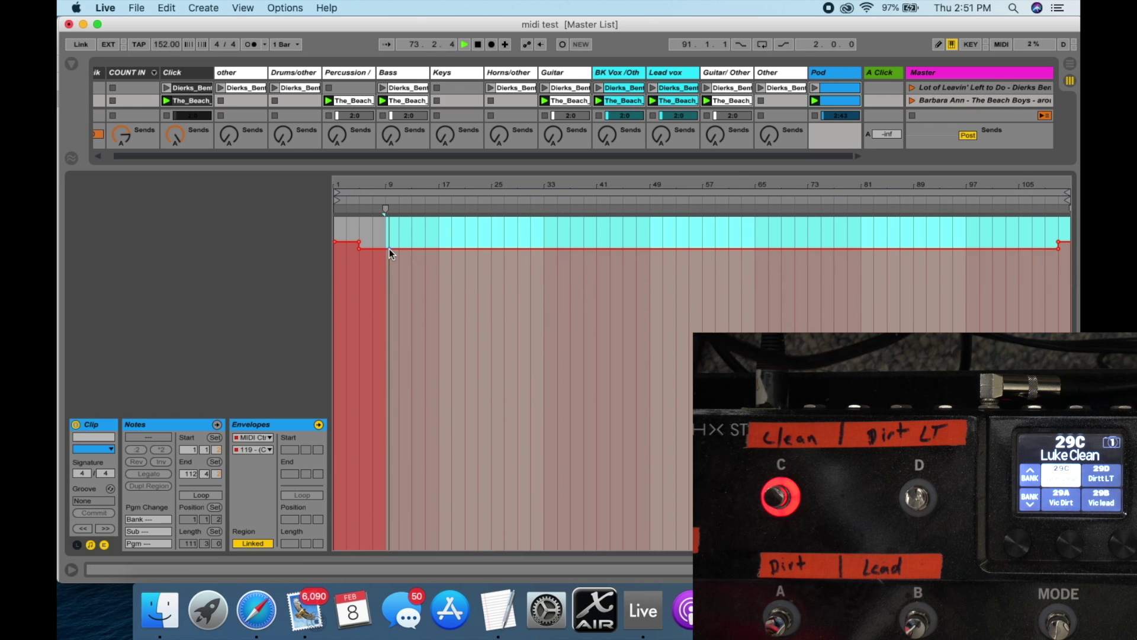
drag(390, 248, 391, 311)
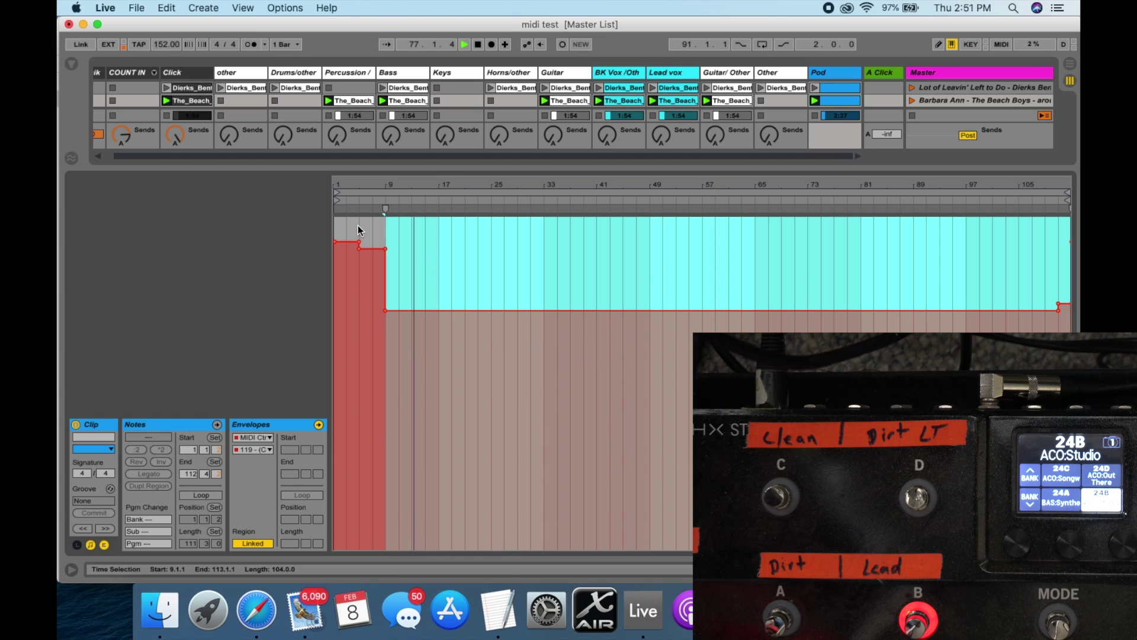
key(space)
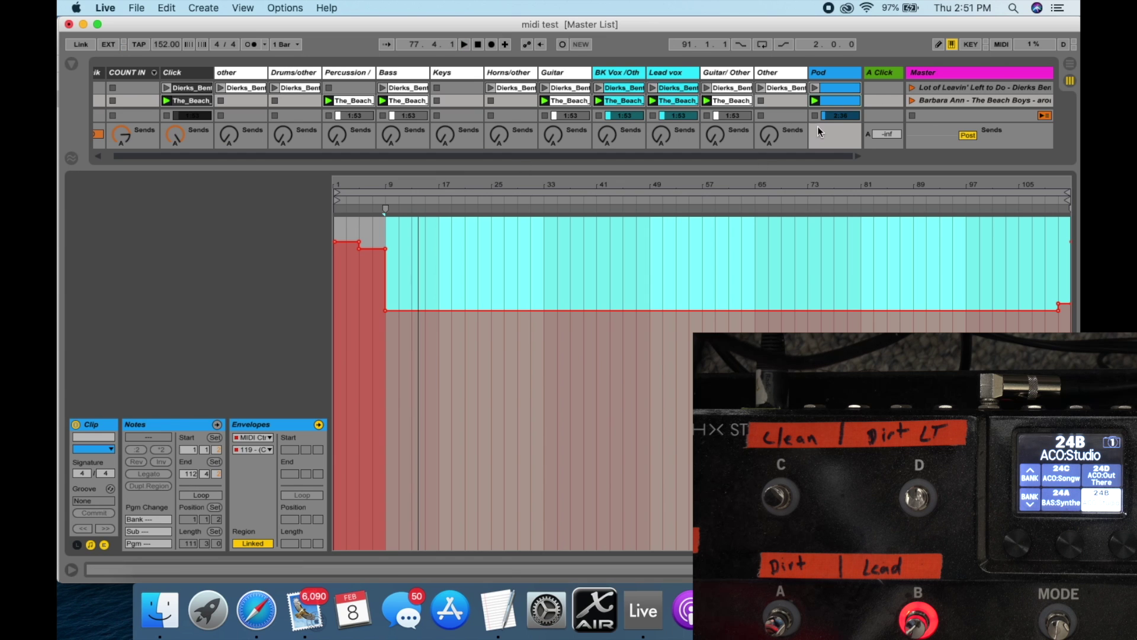
- Launch the Lot of Leavin' Left to Do scene and the Barbara Ann scene to test their Pod patch changes
click(949, 93)
click(914, 89)
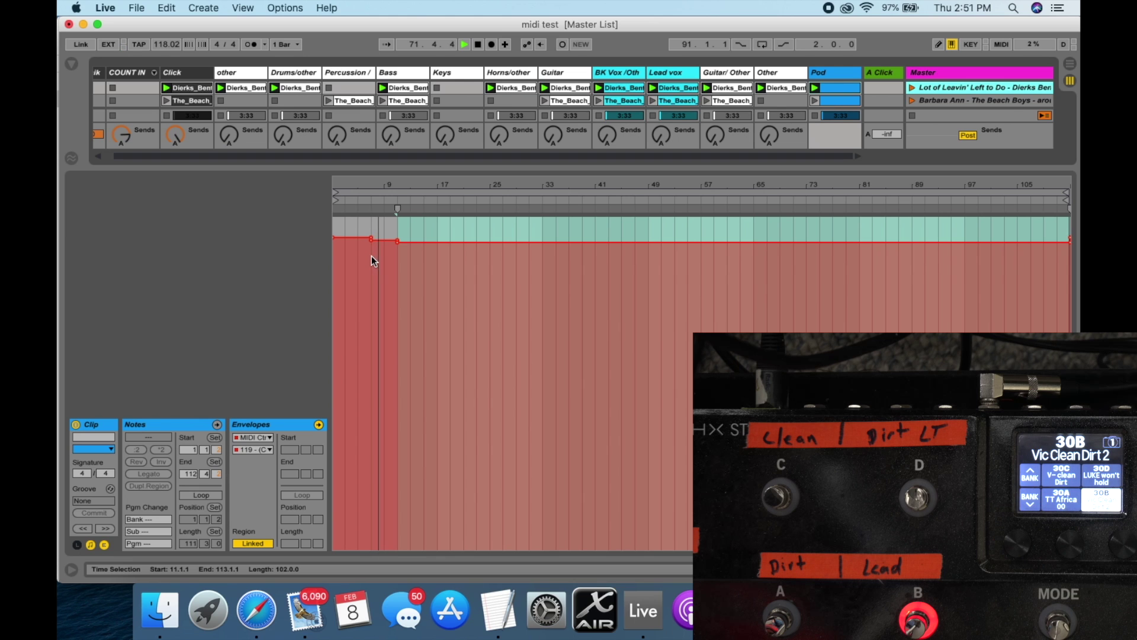
click(842, 100)
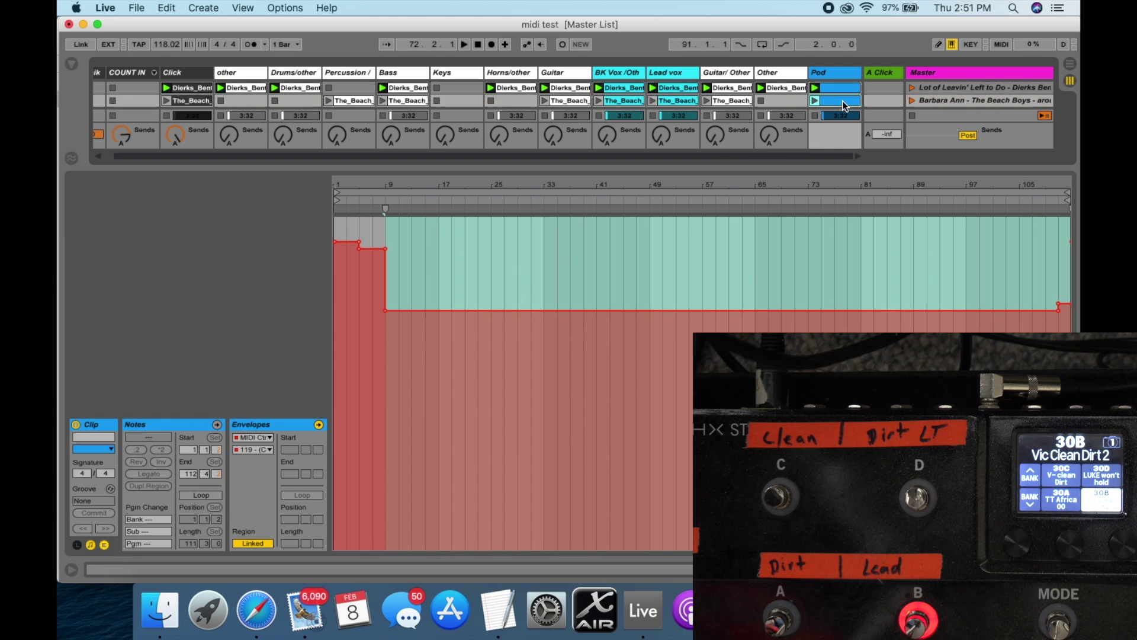
click(912, 101)
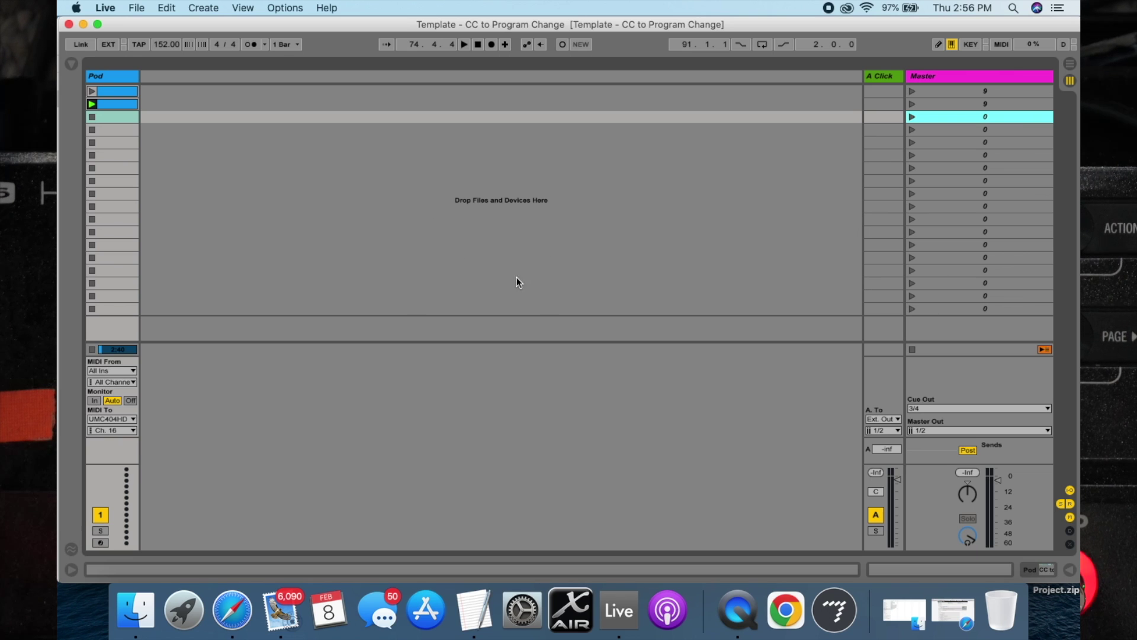
- Inspect the template's Pod track: its CC to Program Change device and MIDI To output options, keeping the UMC404HD output
double_click(102, 75)
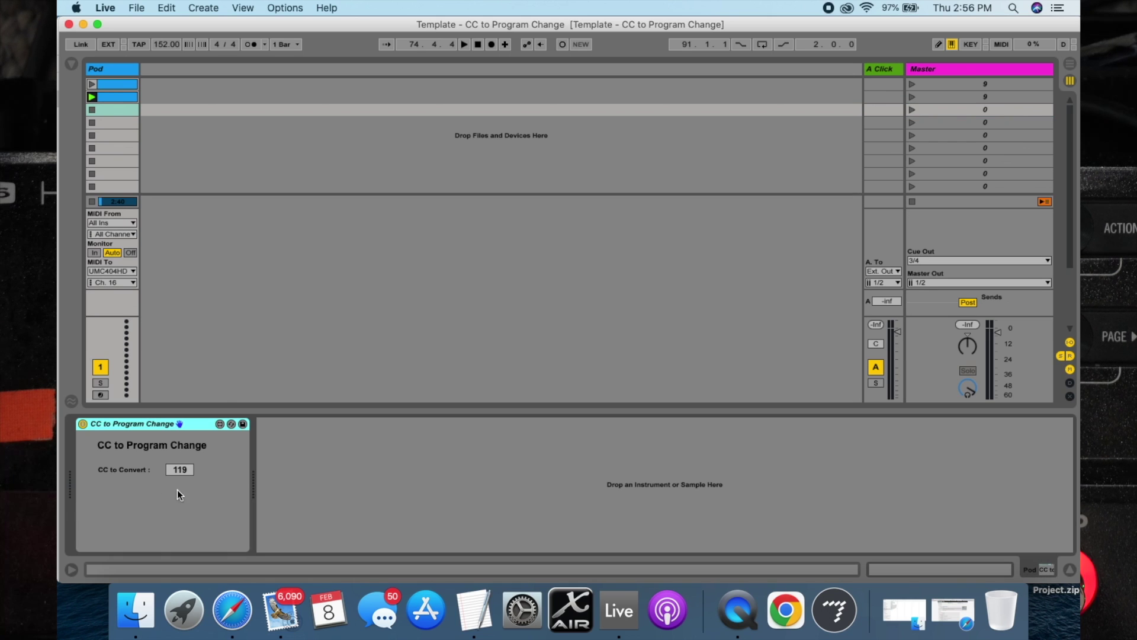
click(113, 84)
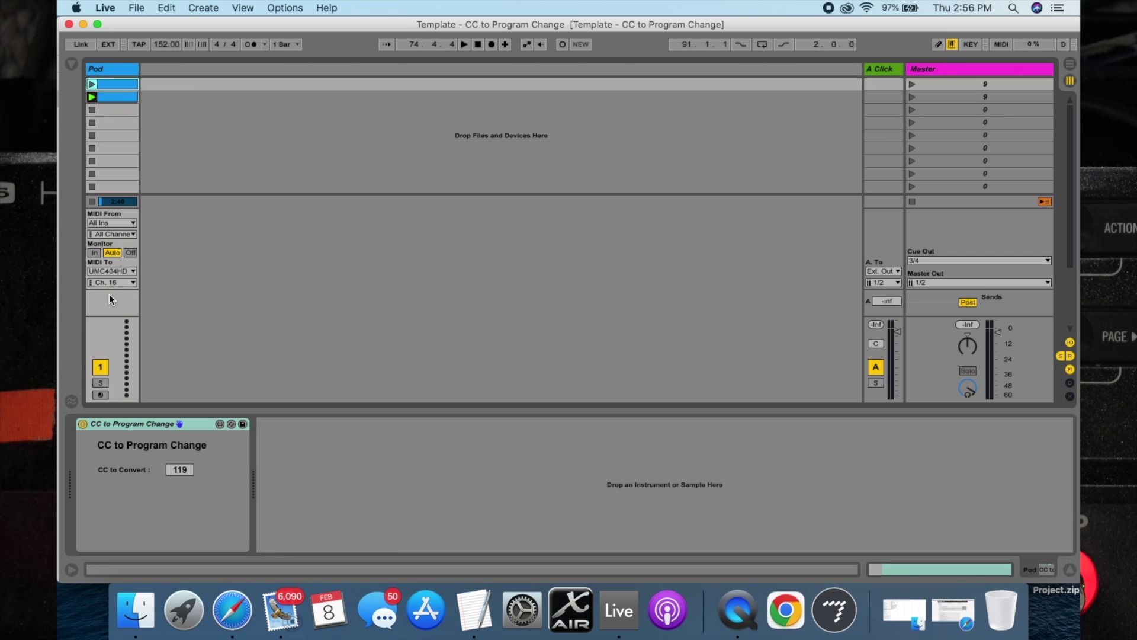
click(113, 271)
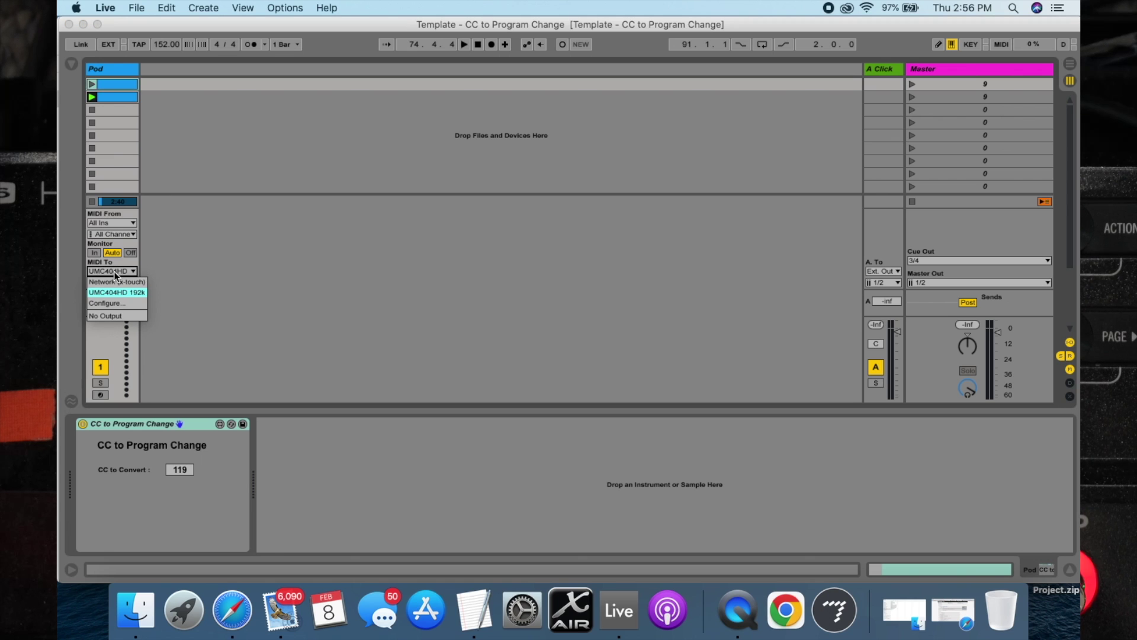
click(108, 331)
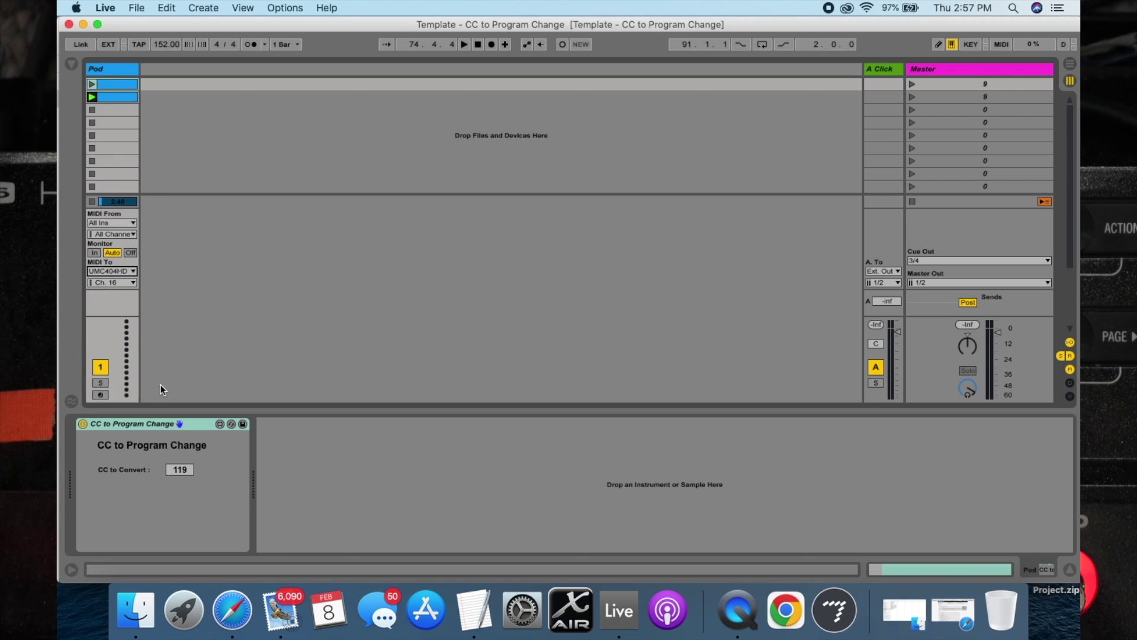
- Copy the template's Pod track and open the recent set The Beatles.als
right_click(113, 69)
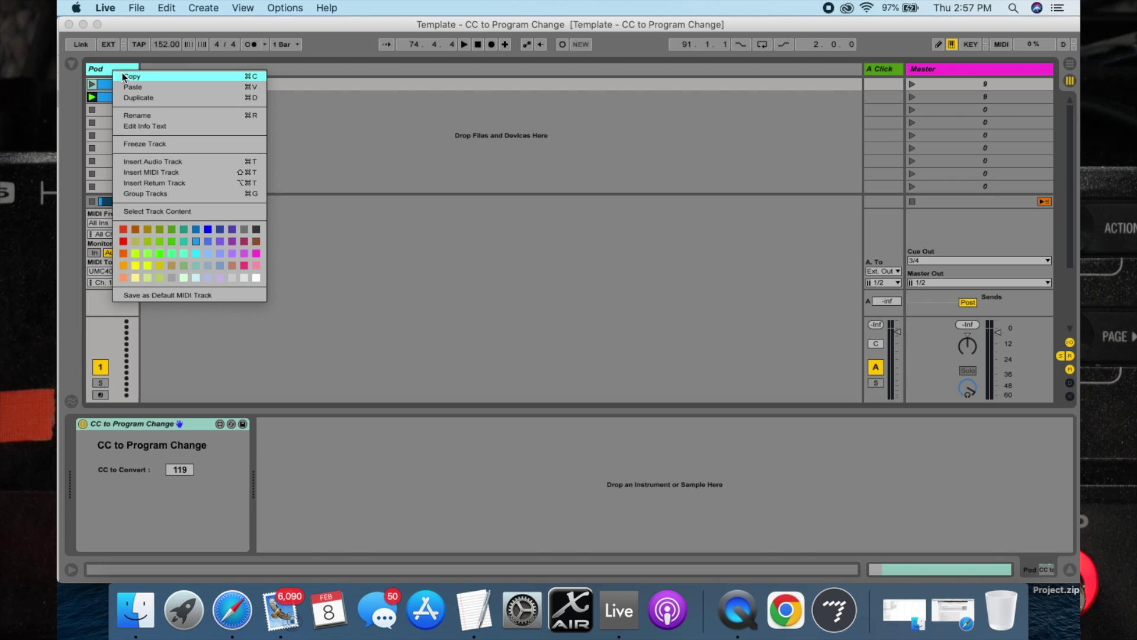
key(Escape)
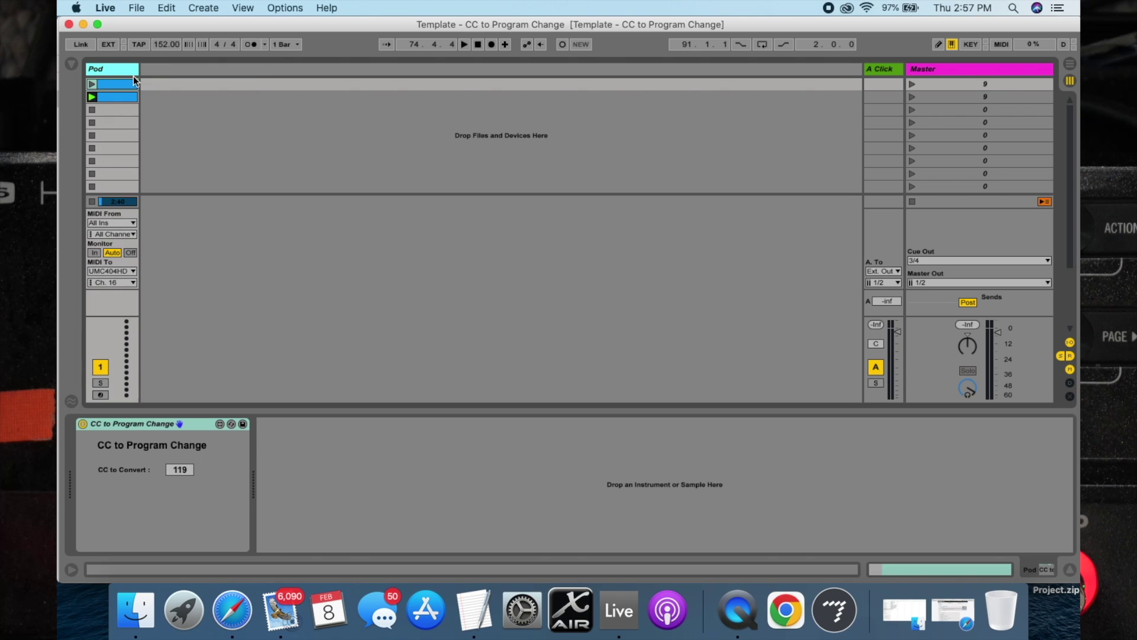
click(136, 8)
mouse_move(232, 52)
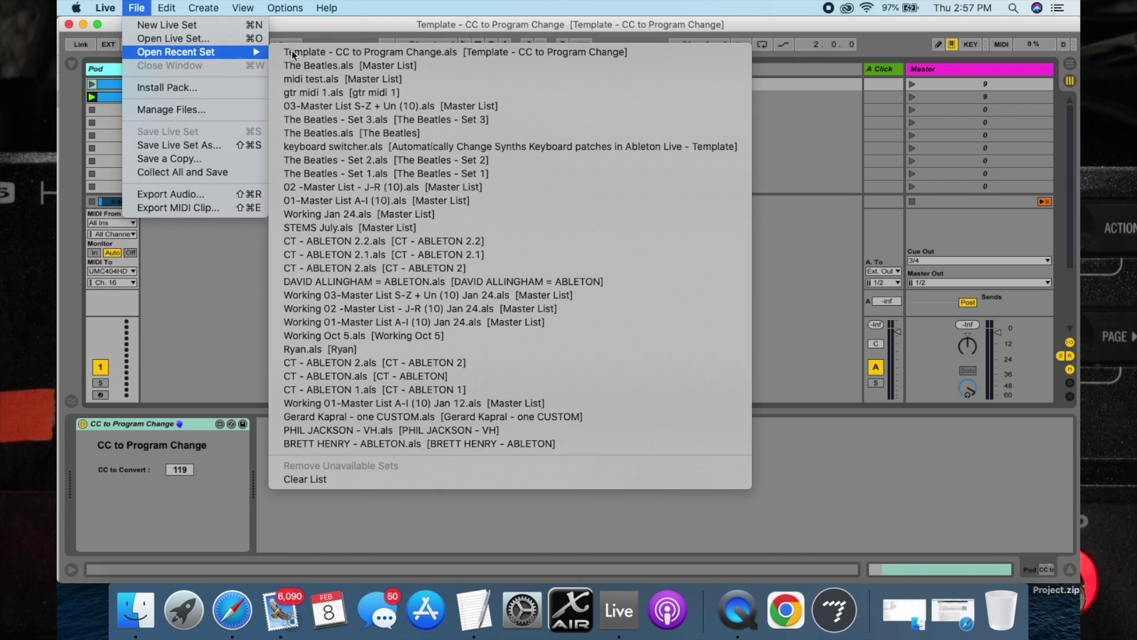
click(344, 64)
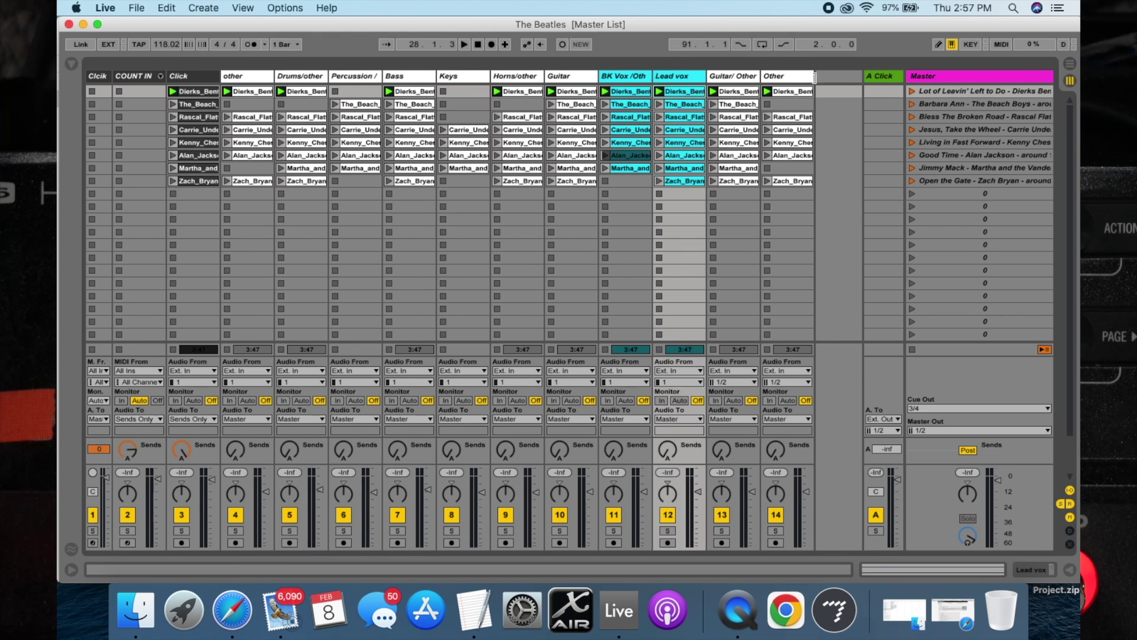
- Paste the Pod track between the last Other track and the A Click return track, and select its first clip
click(882, 75)
right_click(883, 76)
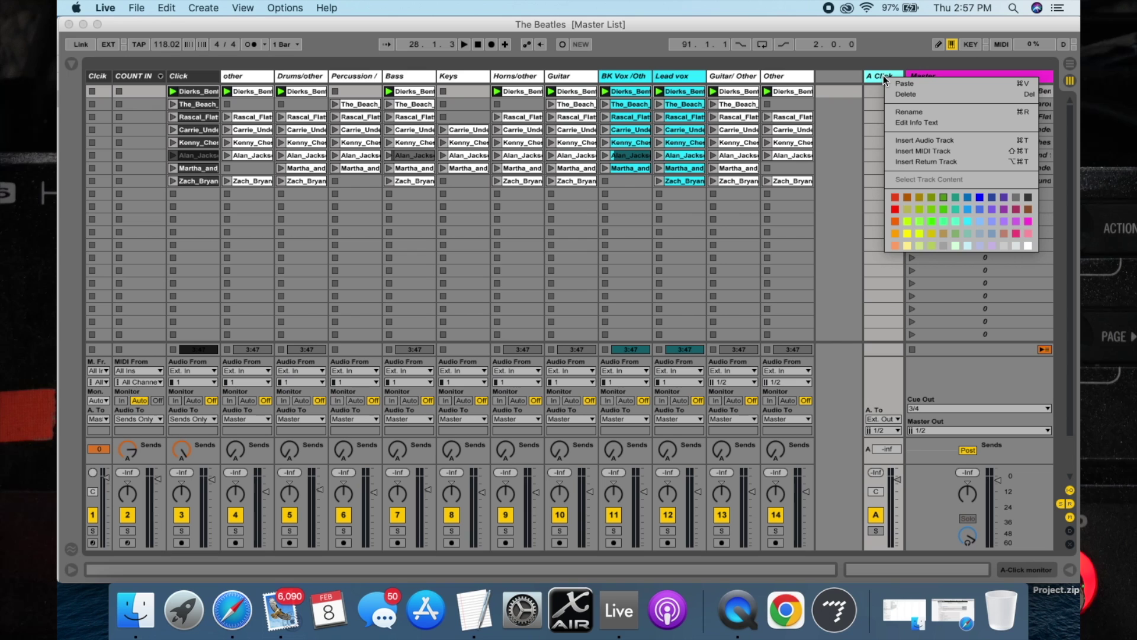
click(901, 84)
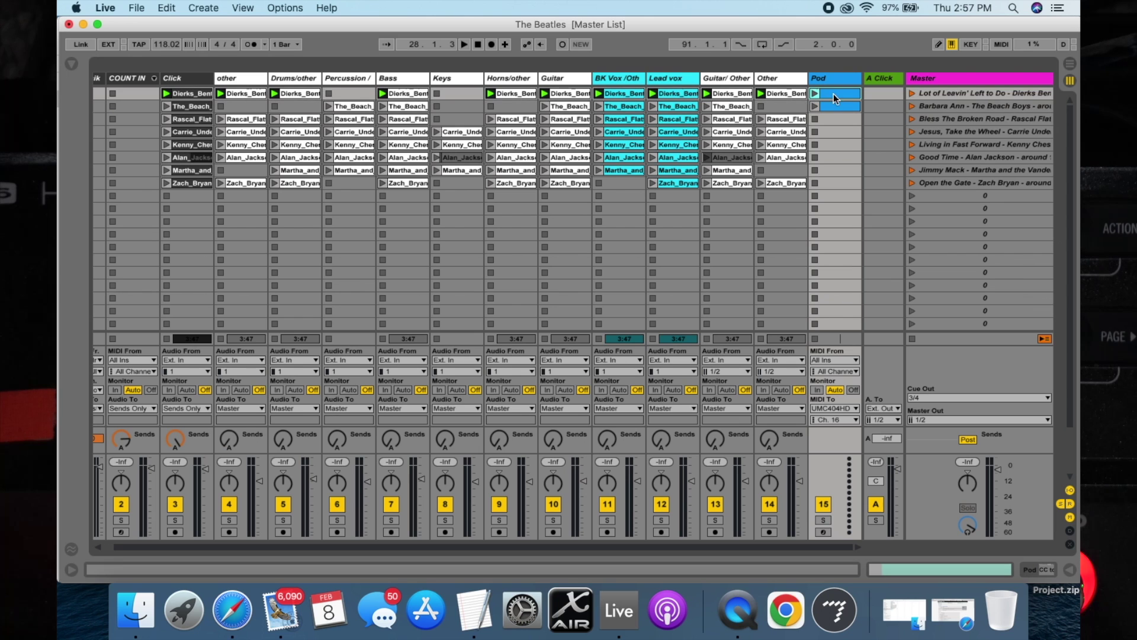
click(787, 93)
click(736, 105)
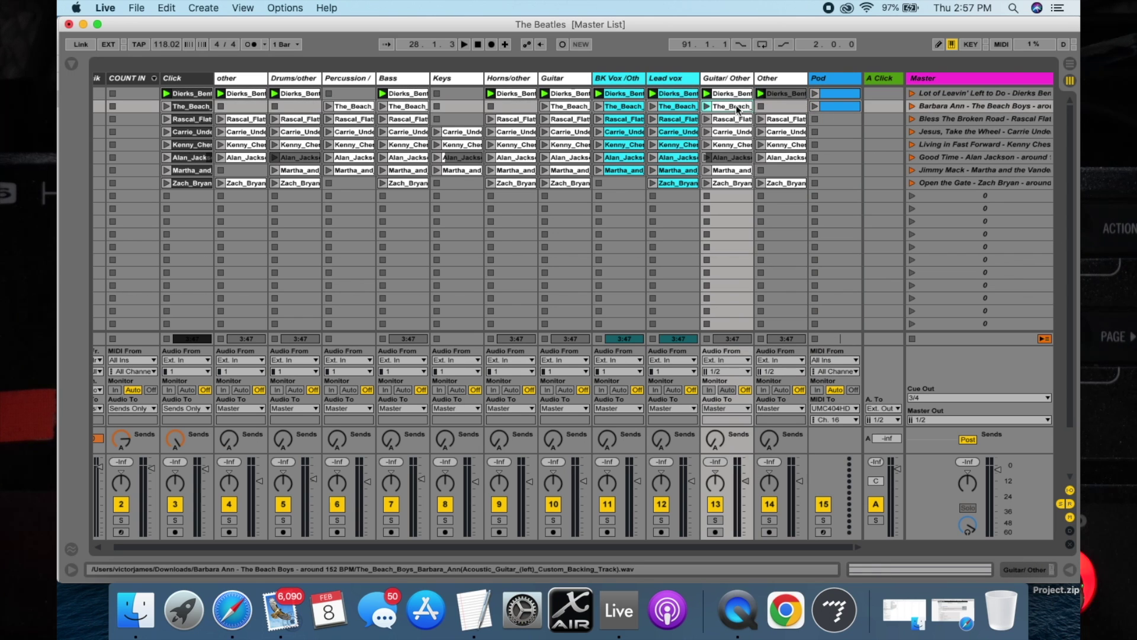
click(830, 103)
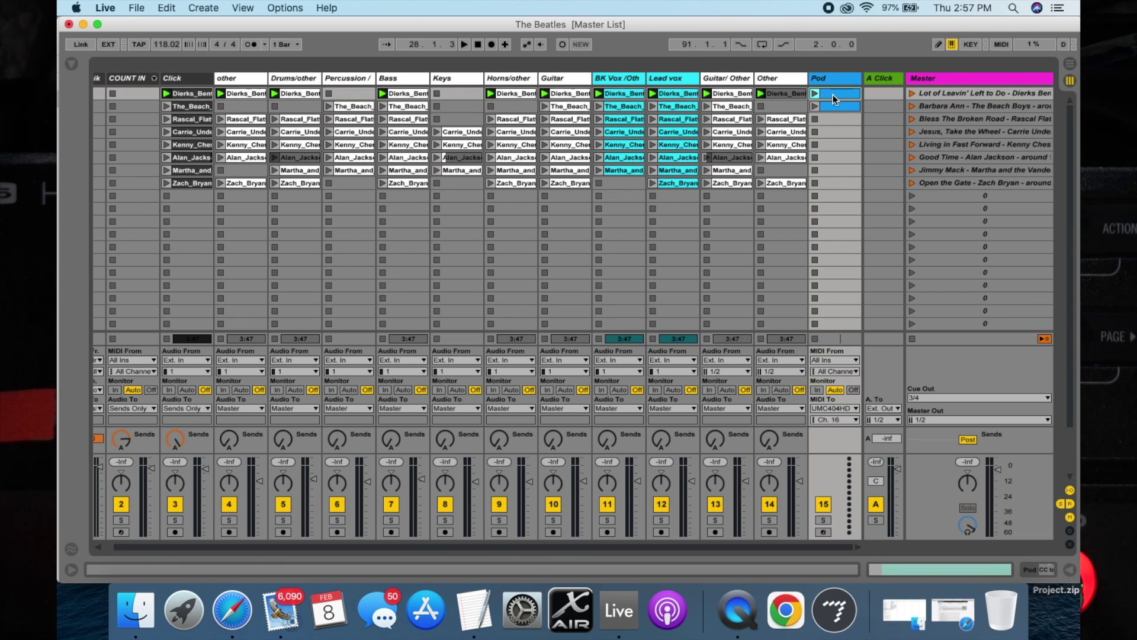